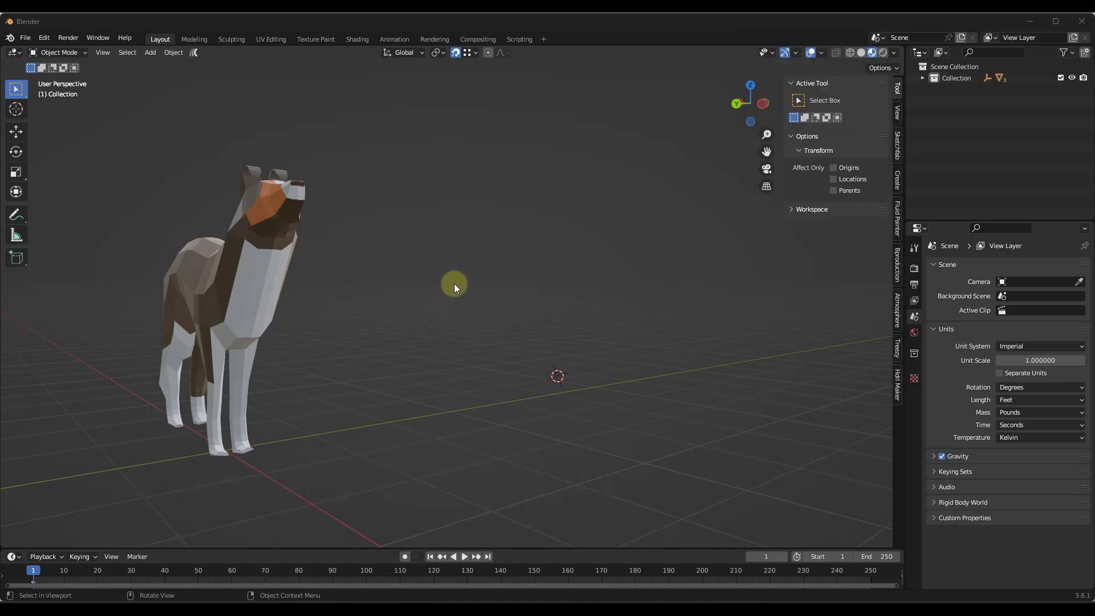
Orbit the viewport from the dog model around to reveal the table.
middle_click_drag(454, 283, 450, 296)
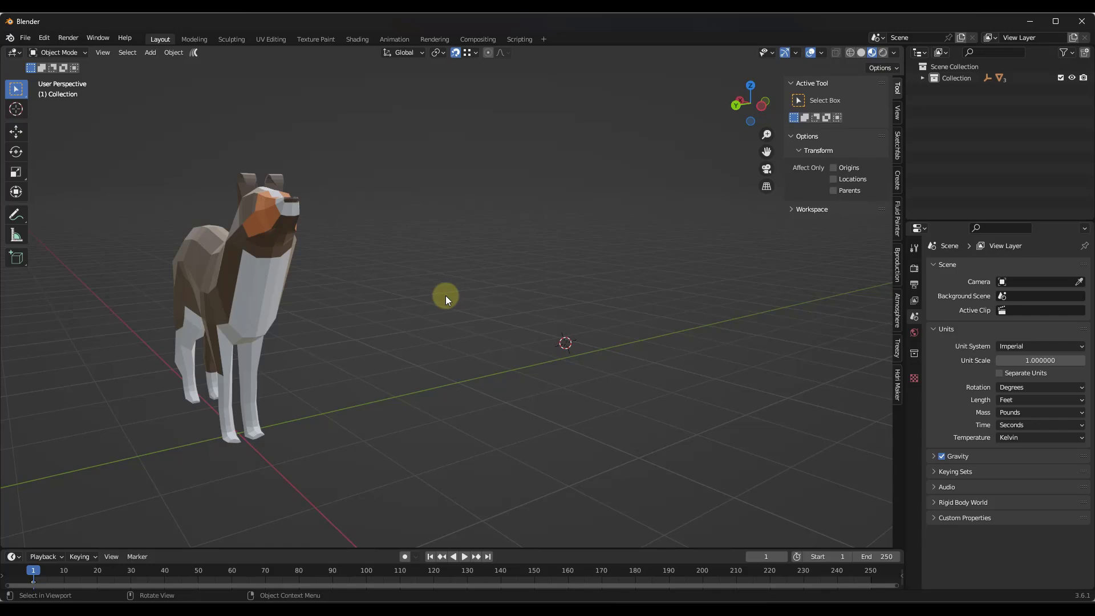
middle_click_drag(446, 296, 405, 313)
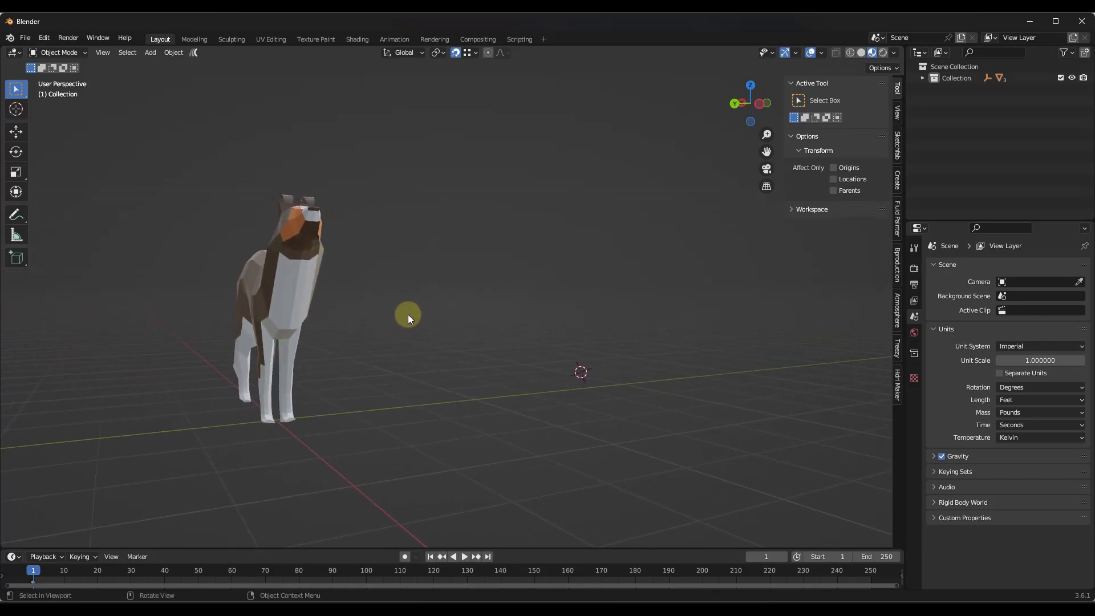
Add a Suzanne monkey mesh, rotate it -90° about Z, and frame it in view.
key("shift+a")
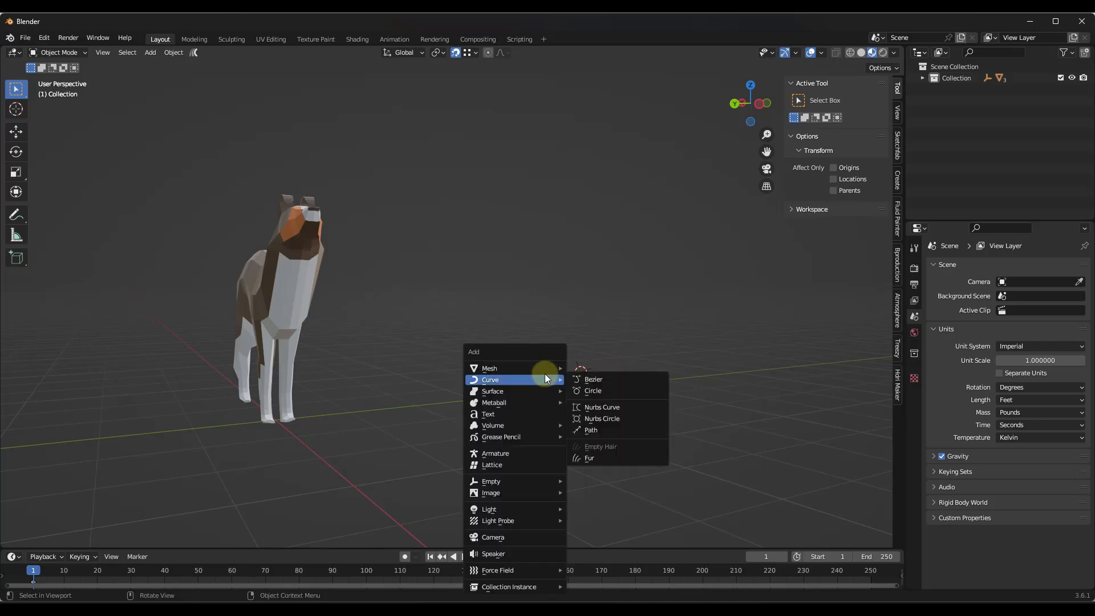
mouse_move(498, 368)
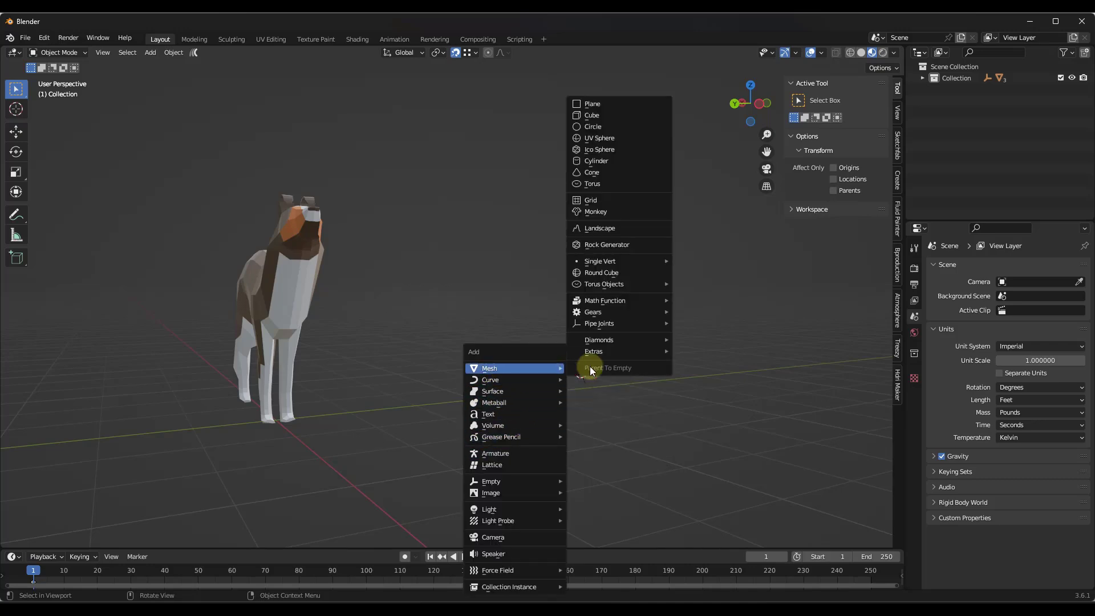
left_click(596, 211)
key("r")
key("z")
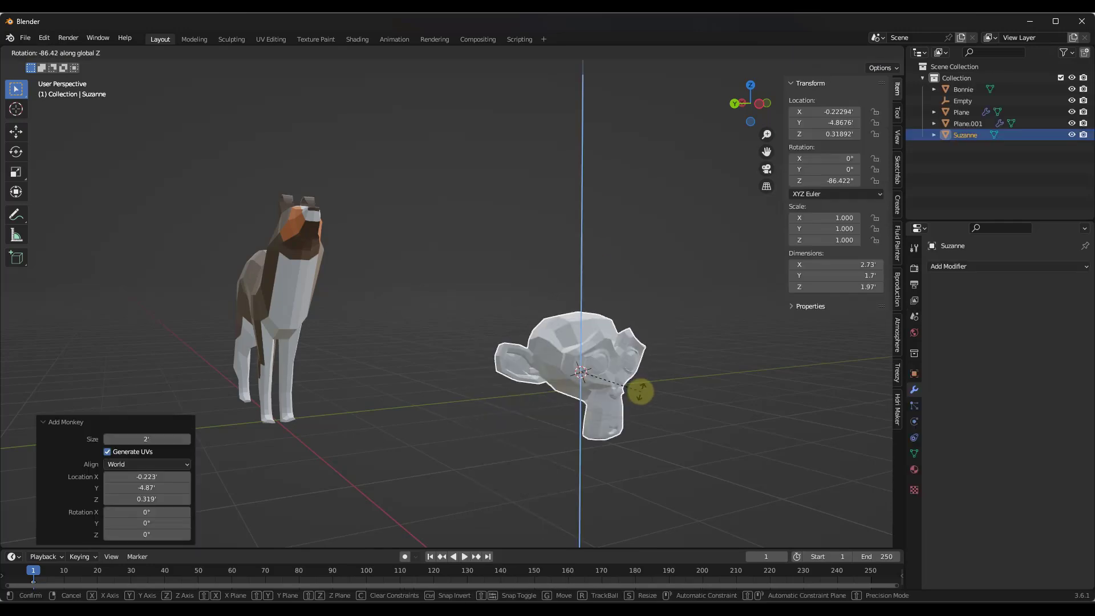
type("-90")
key("Return")
key("KP_Decimal")
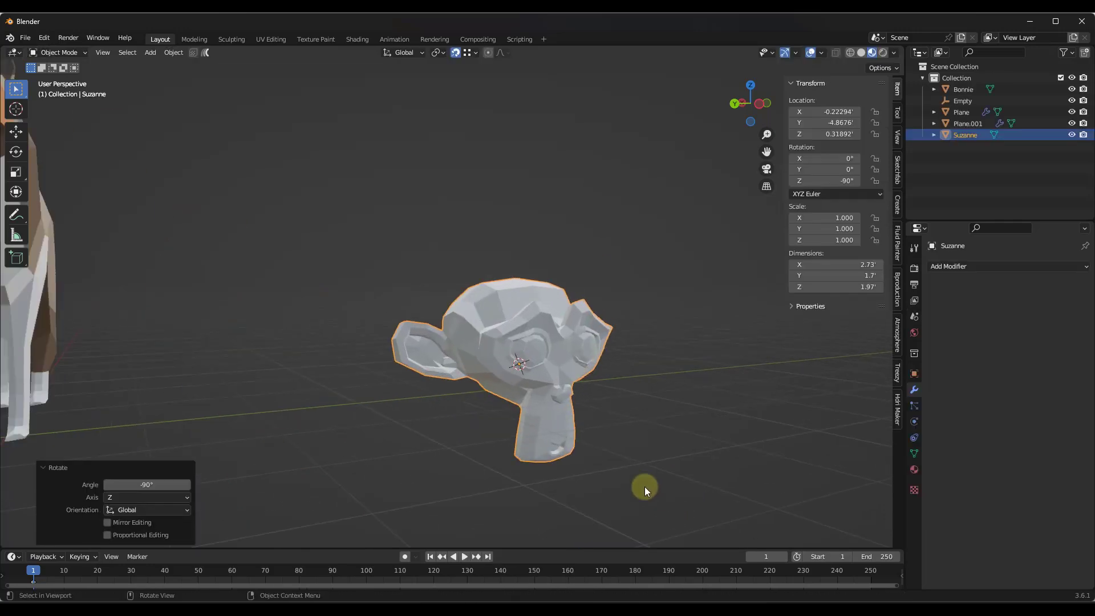
Enter Edit Mode on the monkey and box-select the outer rim of its left ear.
middle_click_drag(619, 318, 521, 304)
key("Tab")
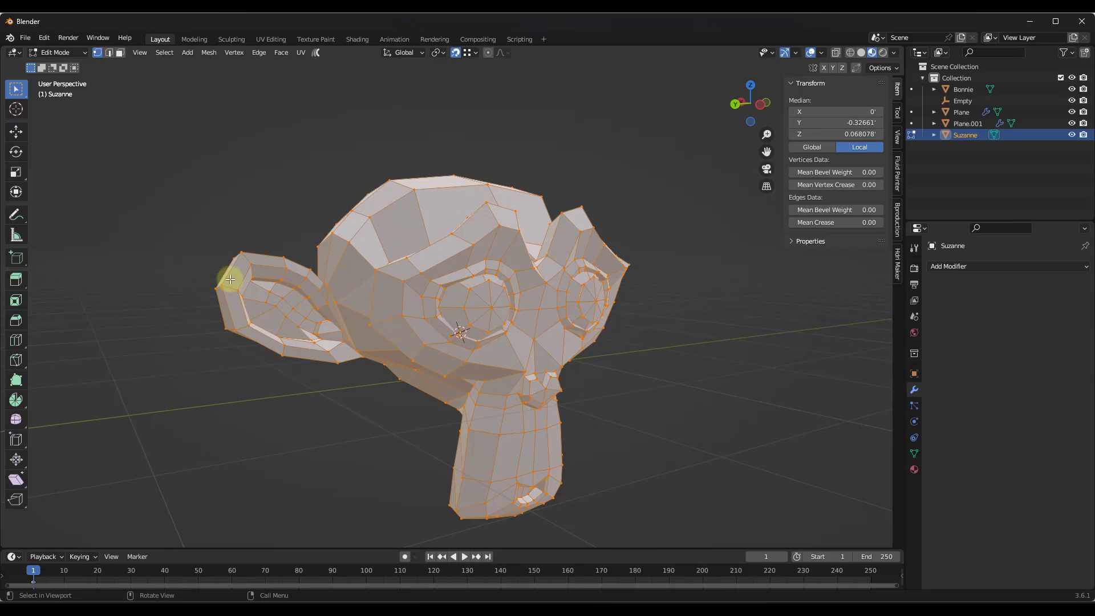
left_click_drag(176, 228, 268, 365)
Start a Z-constrained move of the ear rim, cancel it, and orbit toward a front view.
key("g")
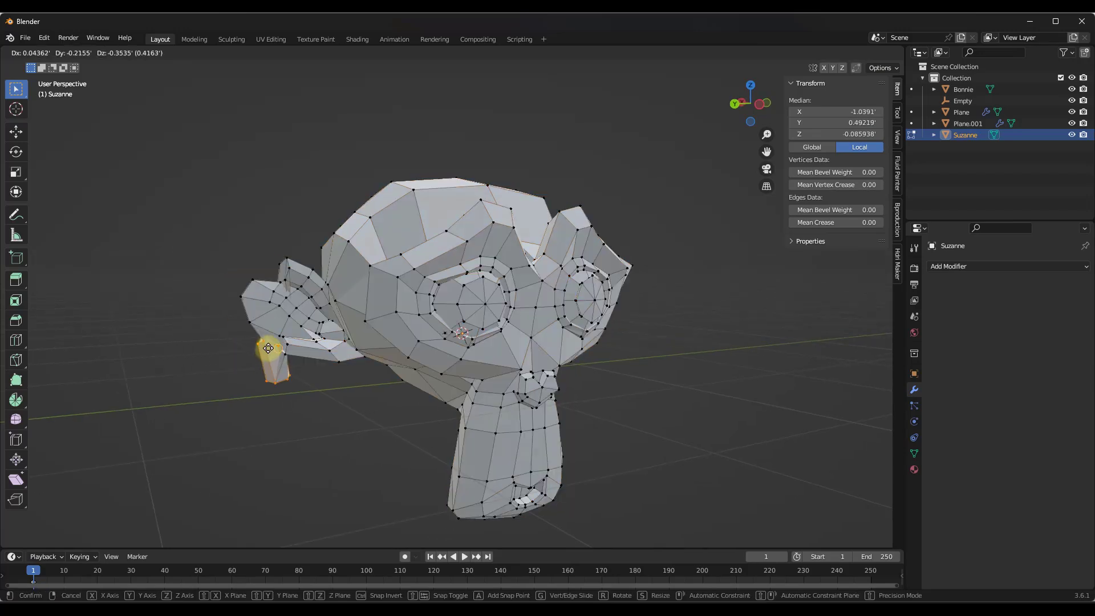
key("z")
right_click(185, 365)
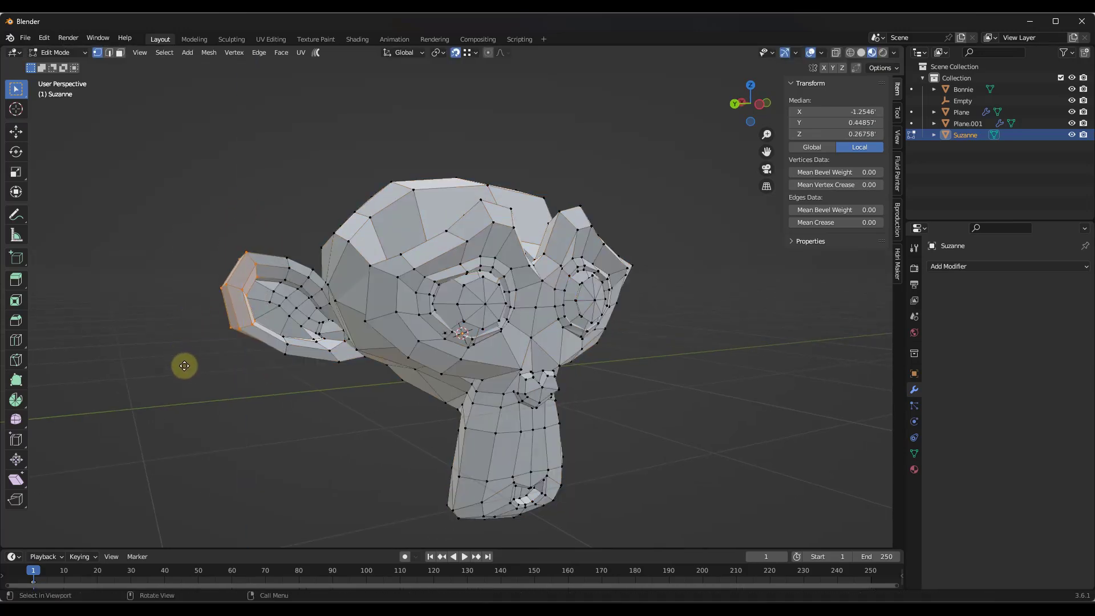
middle_click_drag(318, 281, 274, 263)
scroll(194, 284, "down", 3)
scroll(298, 322, "up", 3)
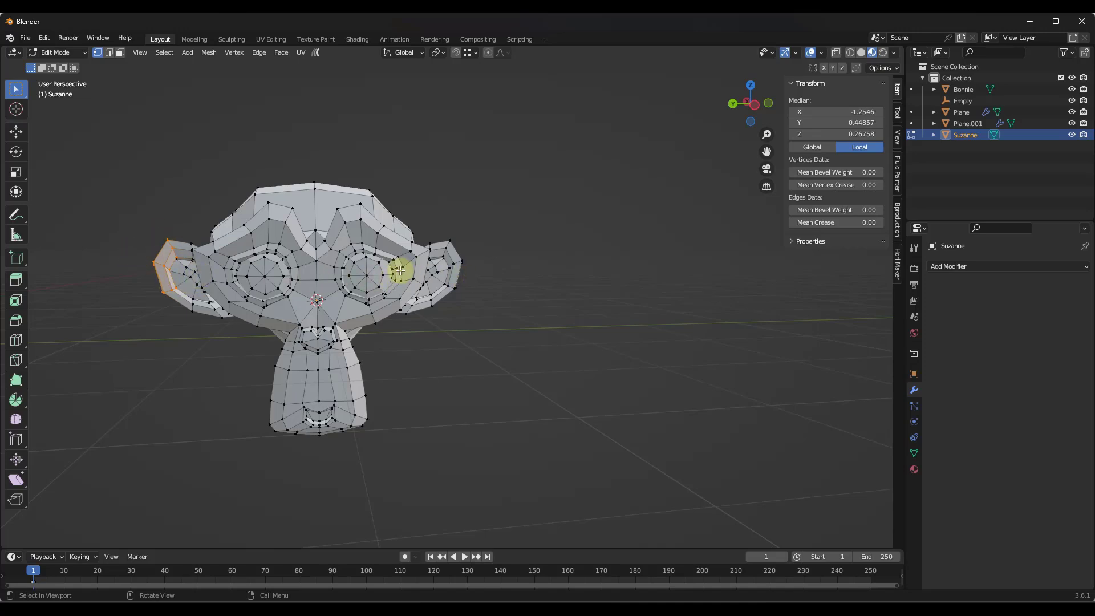
Add the right ear rim to the selection and scale both rims to 1.099.
scroll(252, 264, "down", 2)
scroll(245, 262, "up", 3)
middle_click_drag(245, 262, 240, 261)
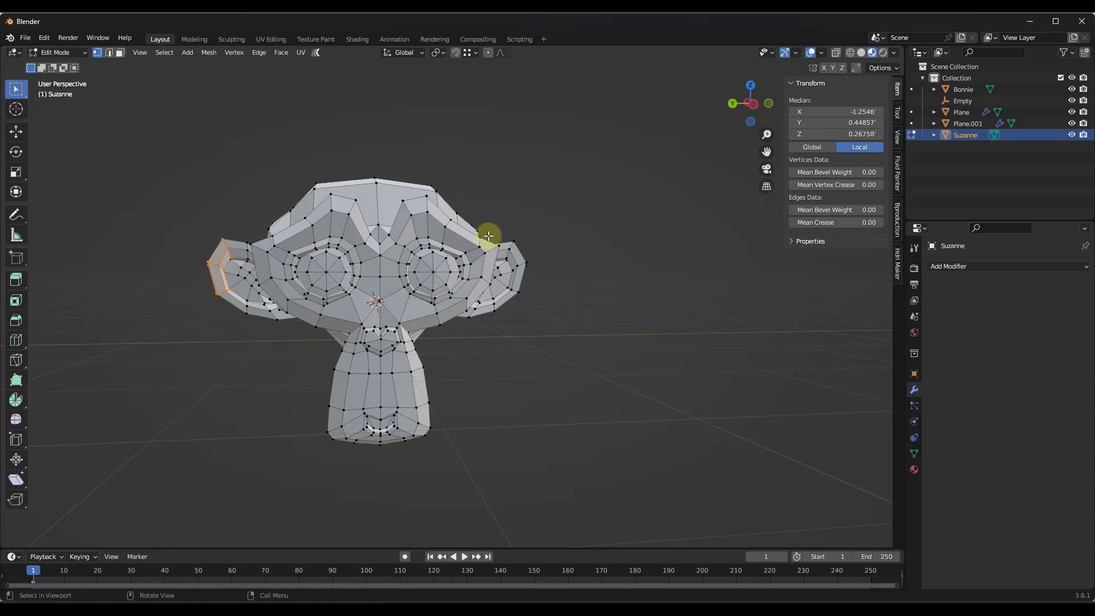
key("l")
key("s")
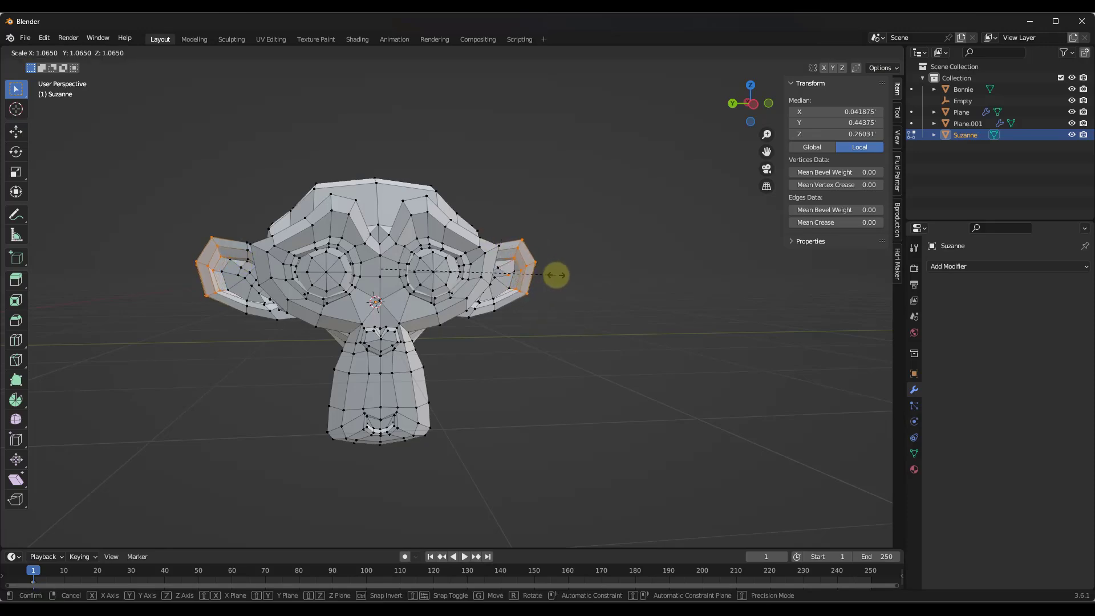
left_click(560, 276)
Cancel a Z move of the ear rims and return to Object Mode.
key("g")
key("z")
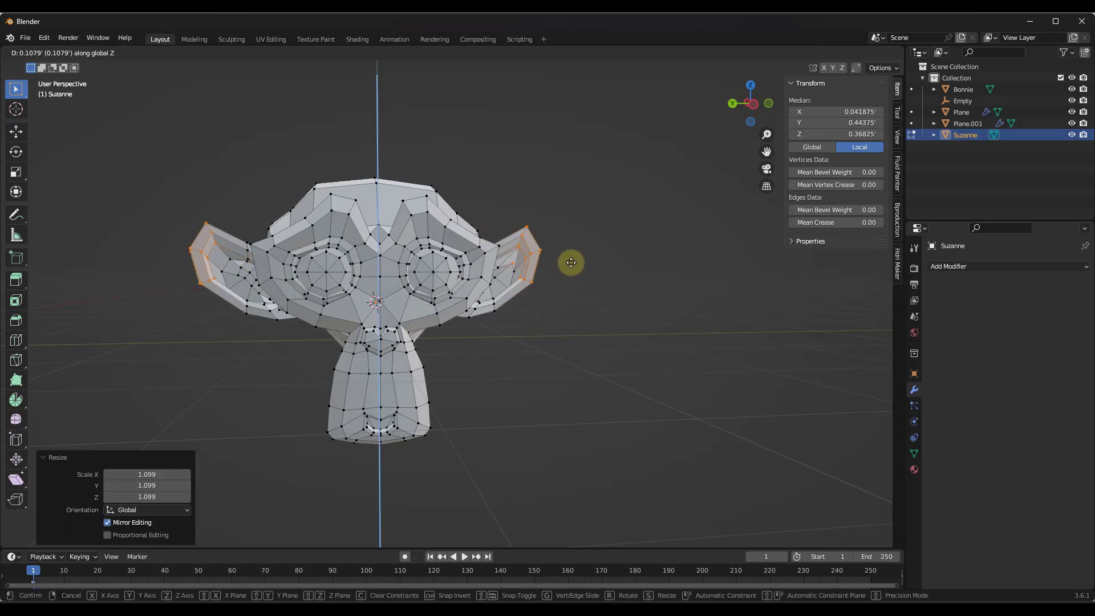
right_click(566, 260)
mouse_move(503, 273)
middle_mouse_down()
mouse_move(521, 268)
mouse_move(491, 276)
mouse_move(430, 325)
mouse_move(516, 297)
mouse_move(509, 285)
mouse_move(491, 288)
middle_mouse_up()
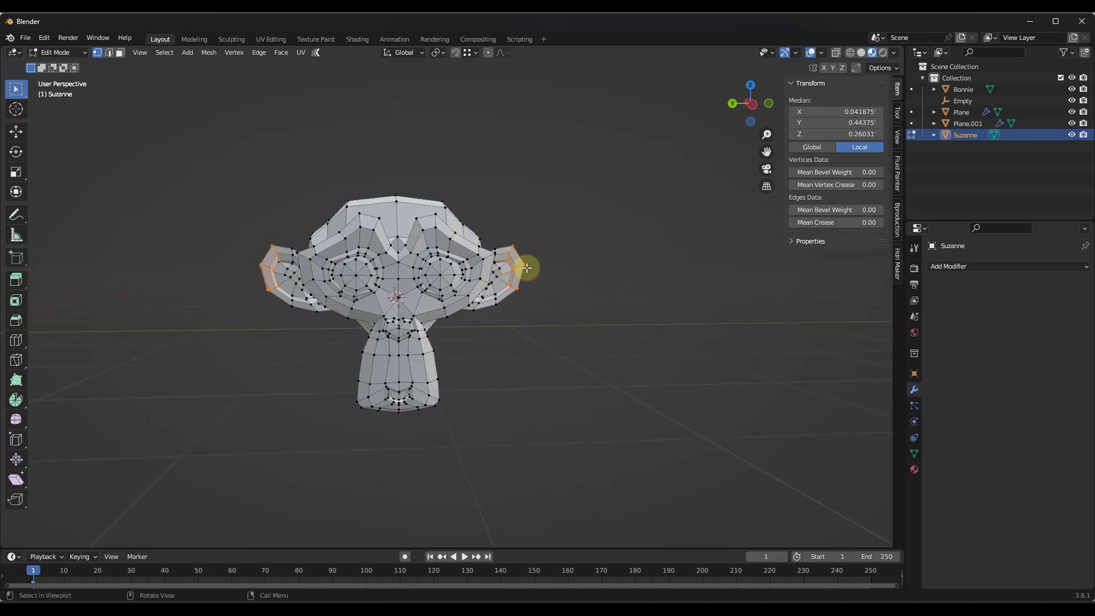
middle_click_drag(484, 279, 479, 274)
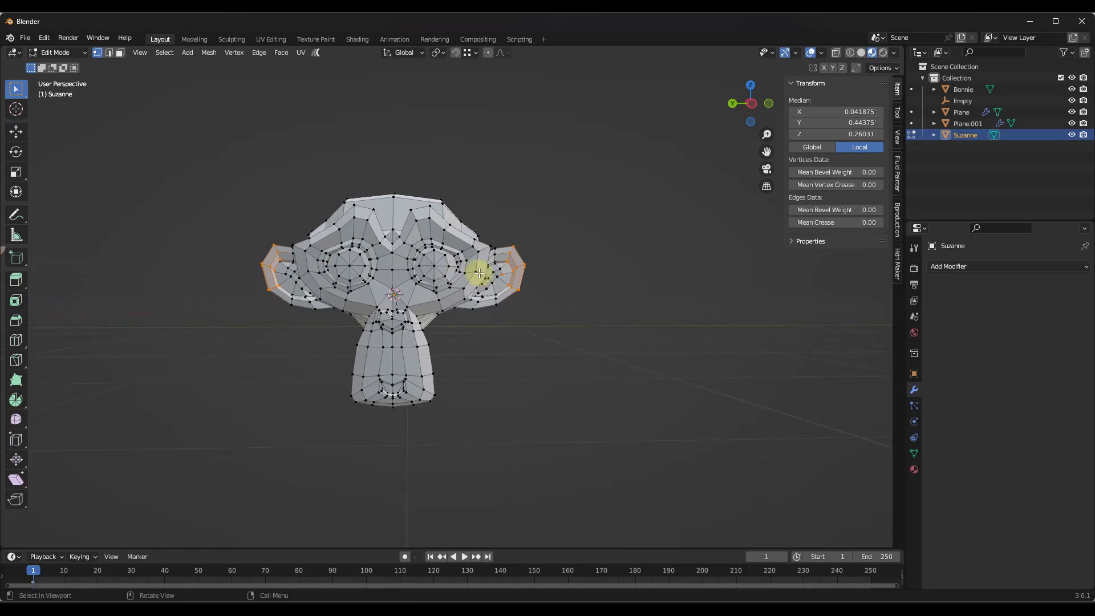
key("Tab")
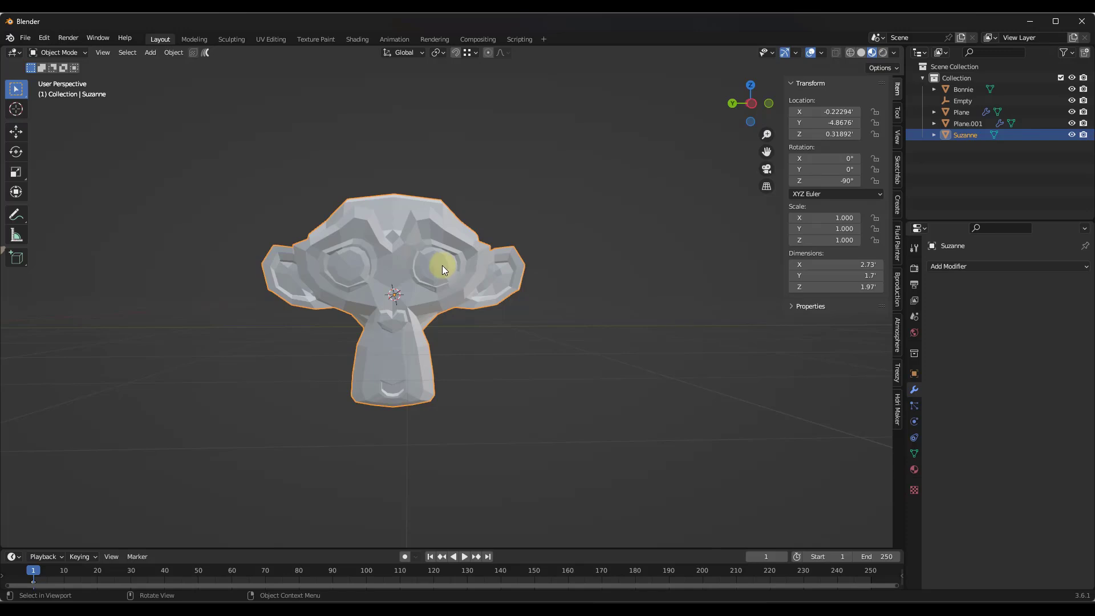
Switch to a side orthographic view, enter Edit Mode, and show wireframe shading.
left_click(751, 108)
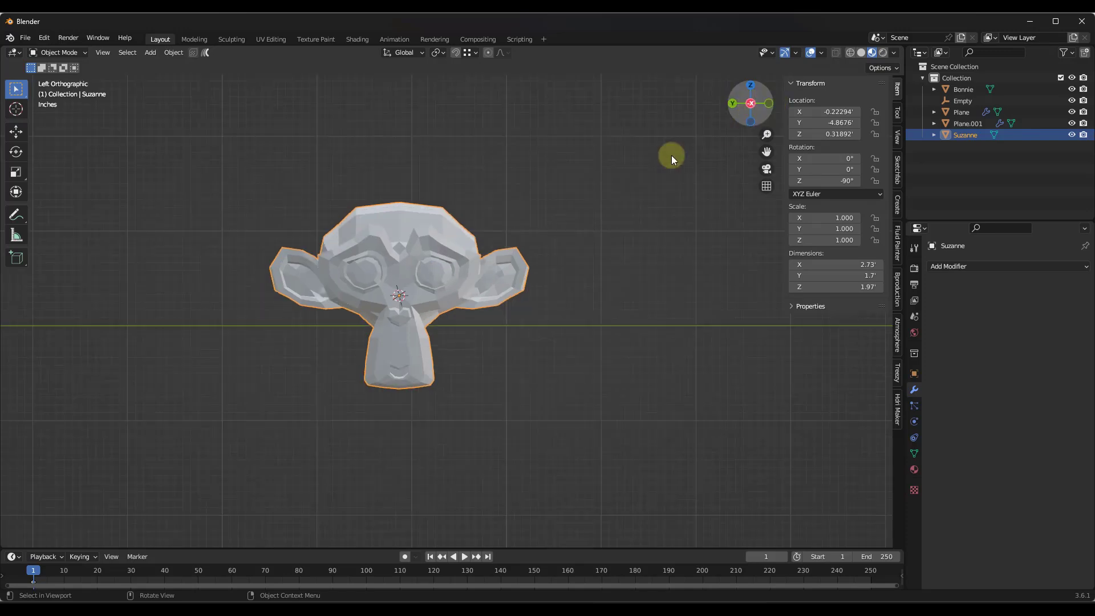
key("Tab")
key("z")
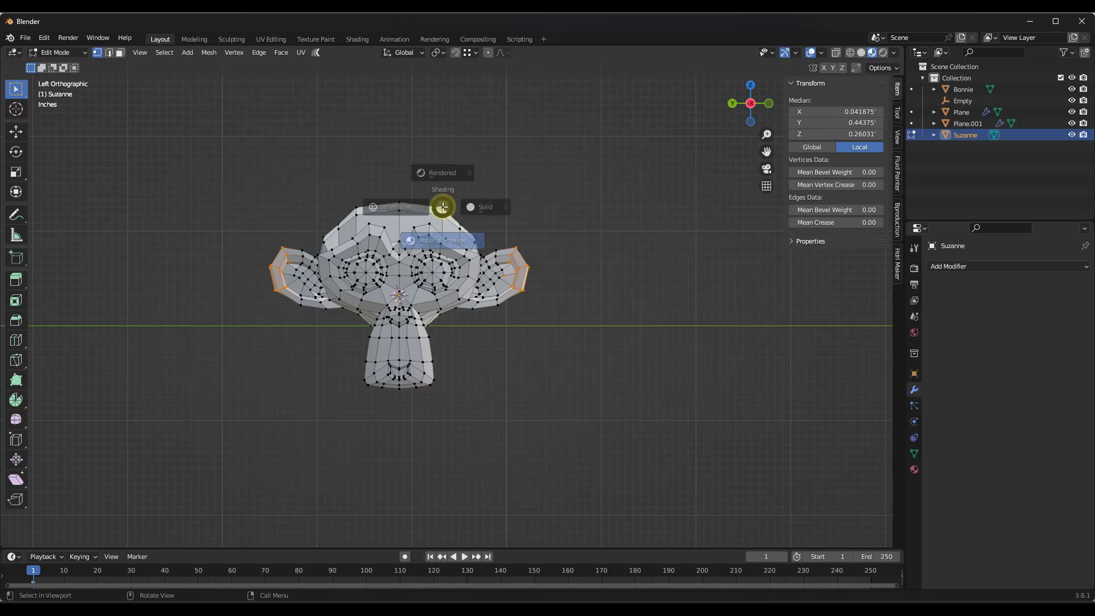
left_click(350, 209)
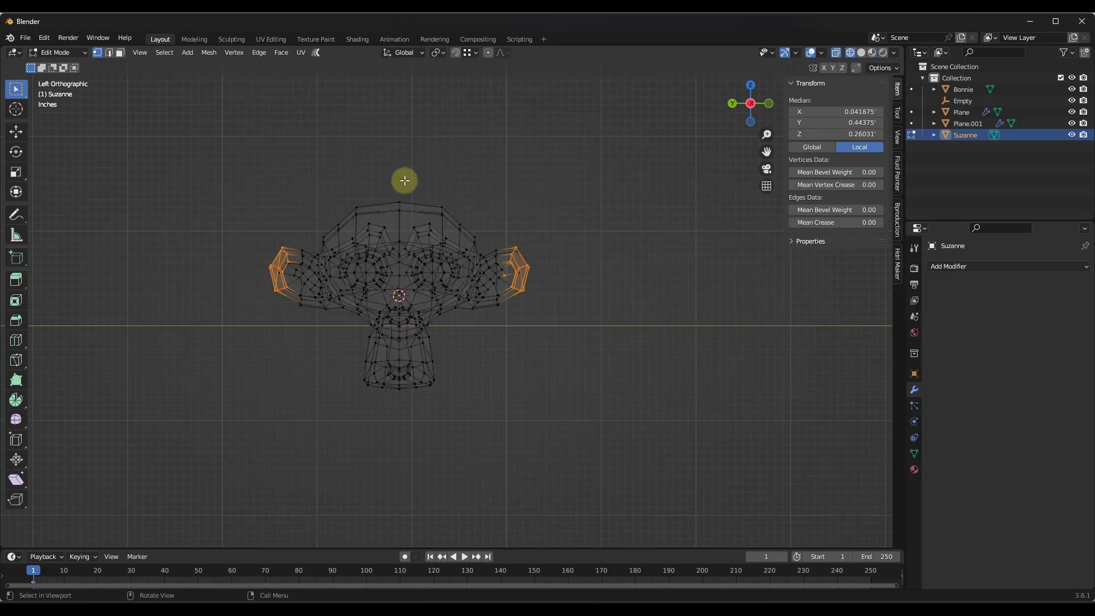
Box-select the right half of Suzanne's vertices and delete them.
mouse_move(405, 181)
left_mouse_down()
mouse_move(452, 409)
mouse_move(561, 432)
left_mouse_up()
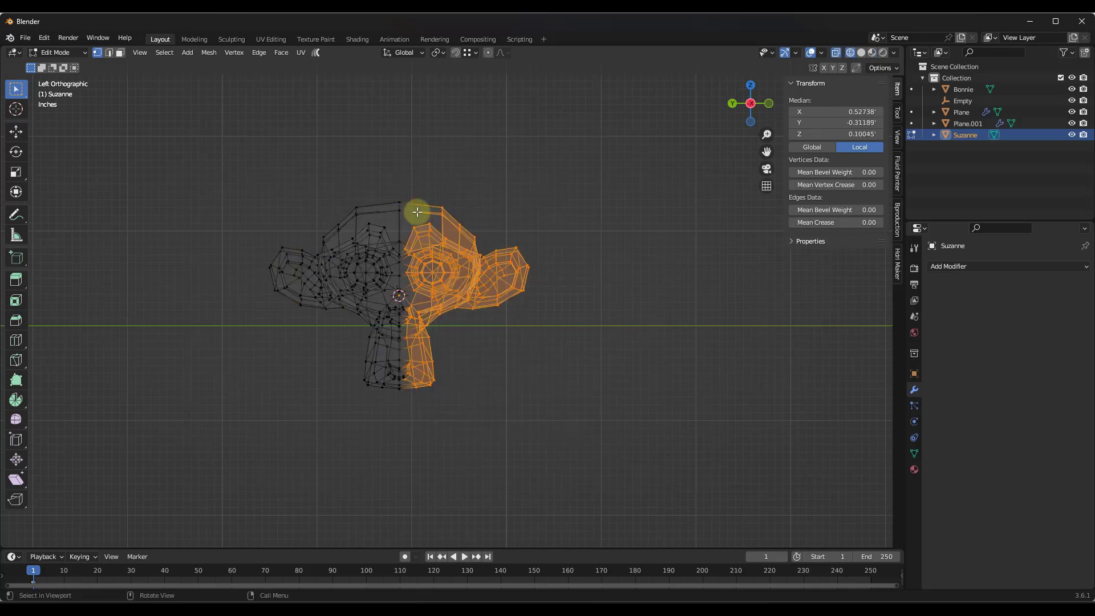
scroll(416, 208, "up", 4)
left_click_drag(382, 180, 698, 550)
scroll(519, 320, "down", 2)
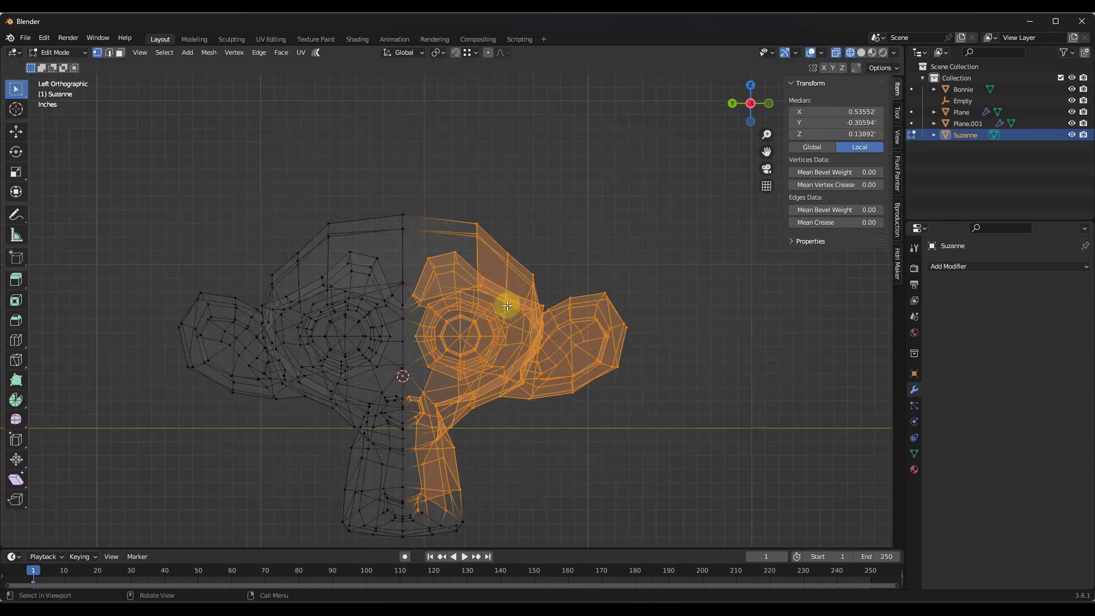
left_click_drag(420, 216, 667, 534)
key("x")
left_click(506, 444)
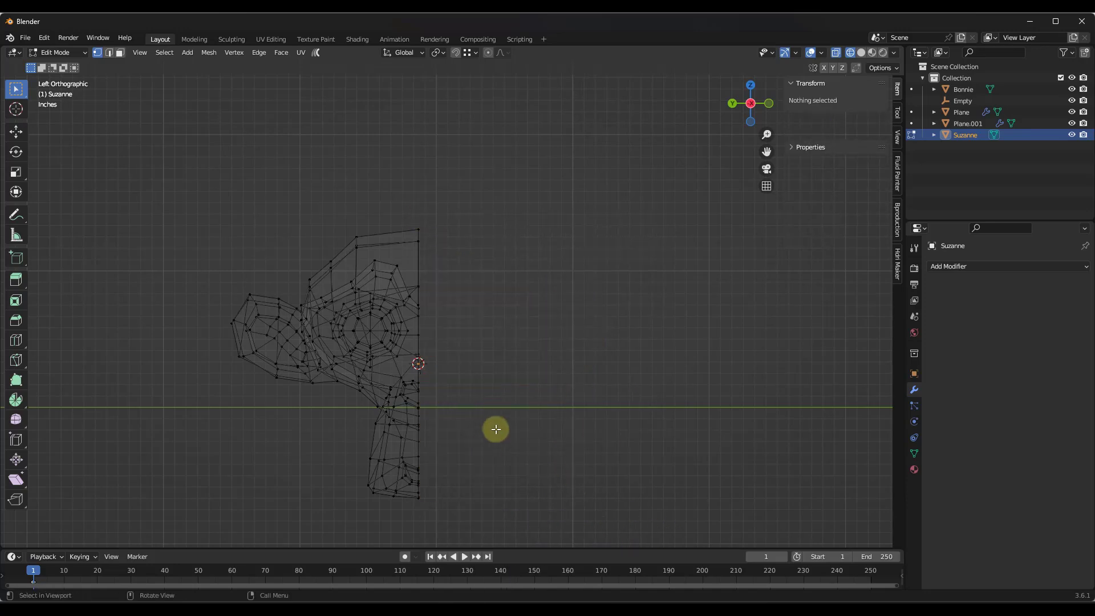
Switch to Material Preview shading and Object Mode to view the half head.
mouse_move(460, 344)
middle_mouse_down()
mouse_move(428, 348)
mouse_move(496, 333)
mouse_move(467, 335)
middle_mouse_up()
key("z")
left_click(419, 413)
key("Tab")
scroll(398, 362, "up", 3)
middle_click_drag(397, 360, 389, 338)
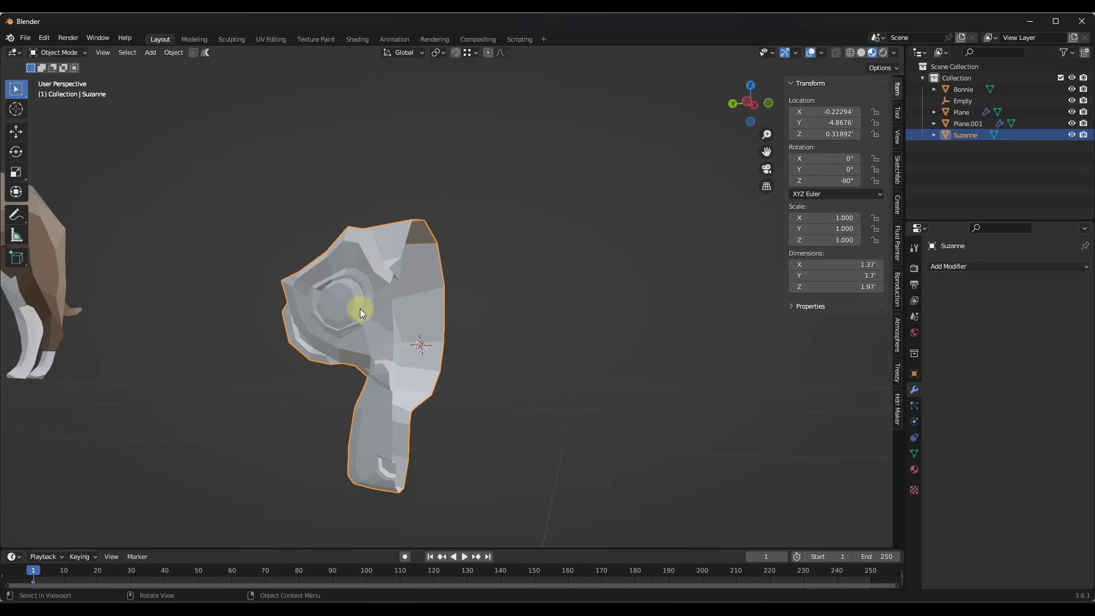
Add a Mirror modifier to the half head.
middle_click_drag(365, 310, 372, 317)
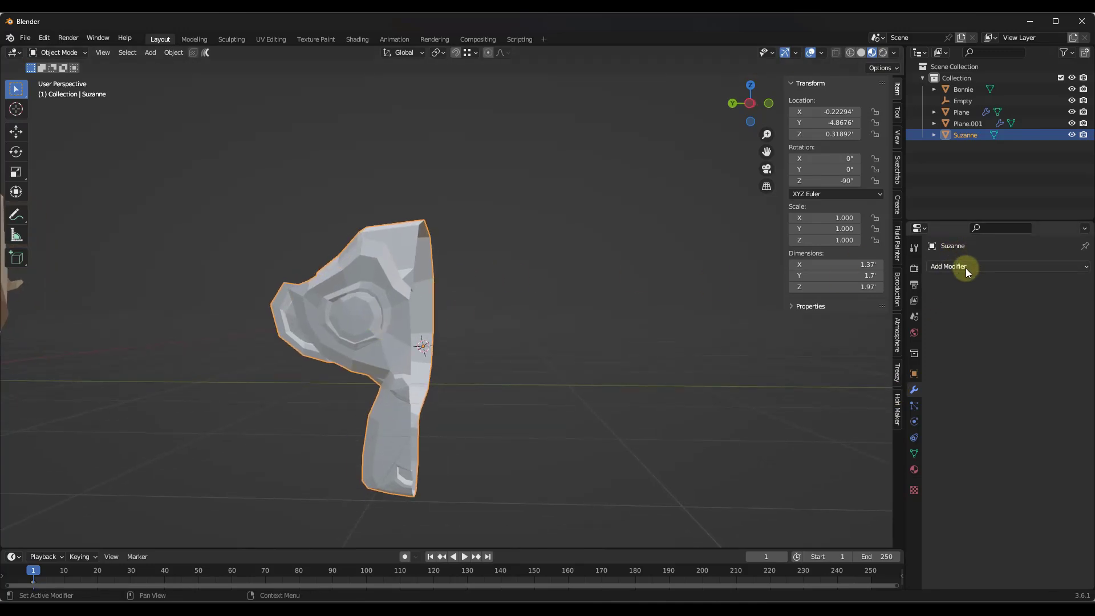
left_click(964, 267)
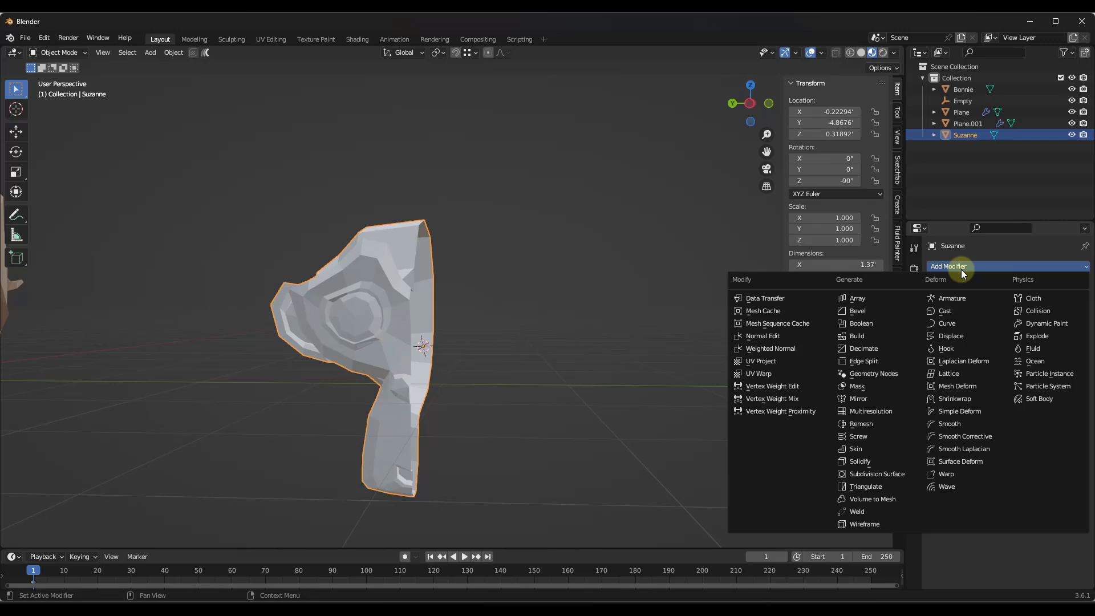
left_click(857, 399)
middle_click_drag(652, 297, 420, 347)
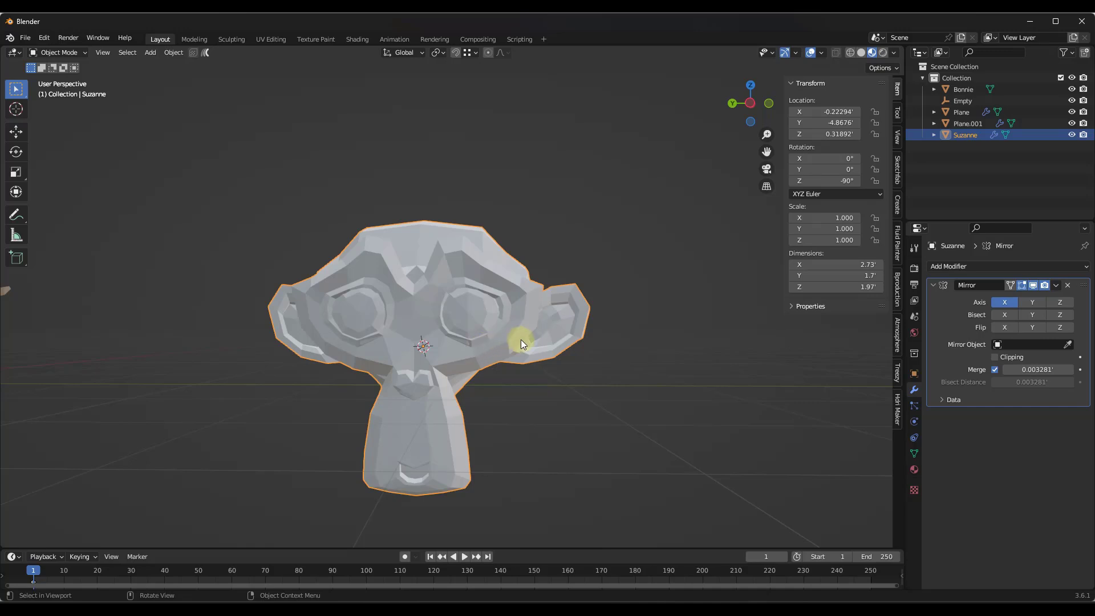
middle_click_drag(522, 340, 408, 339)
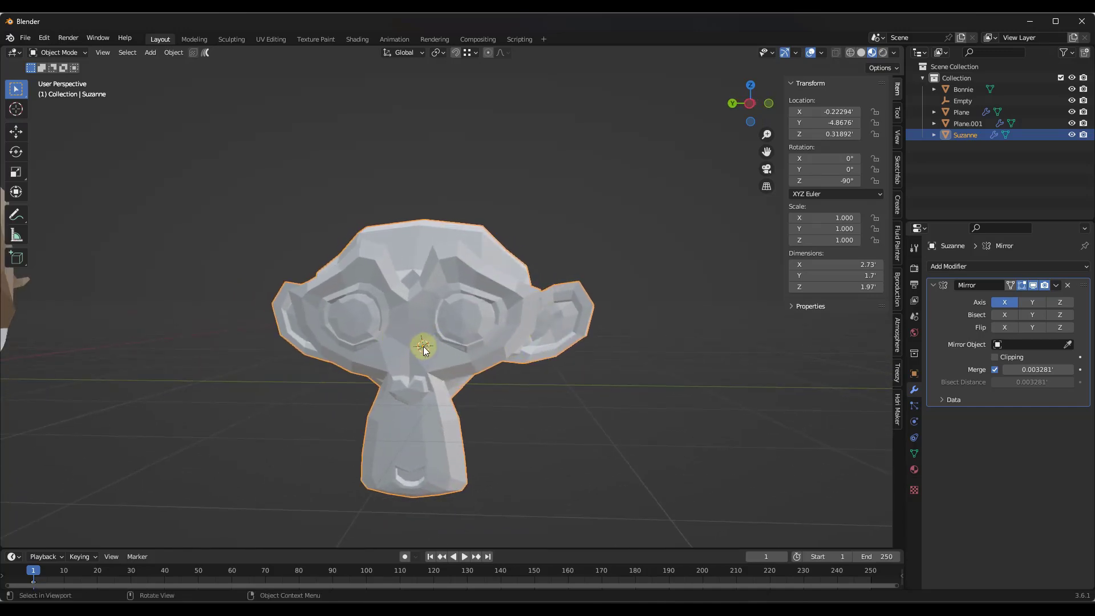
Try the Y and Z mirror axes, then settle on X alone to complete the head.
left_click(1003, 304)
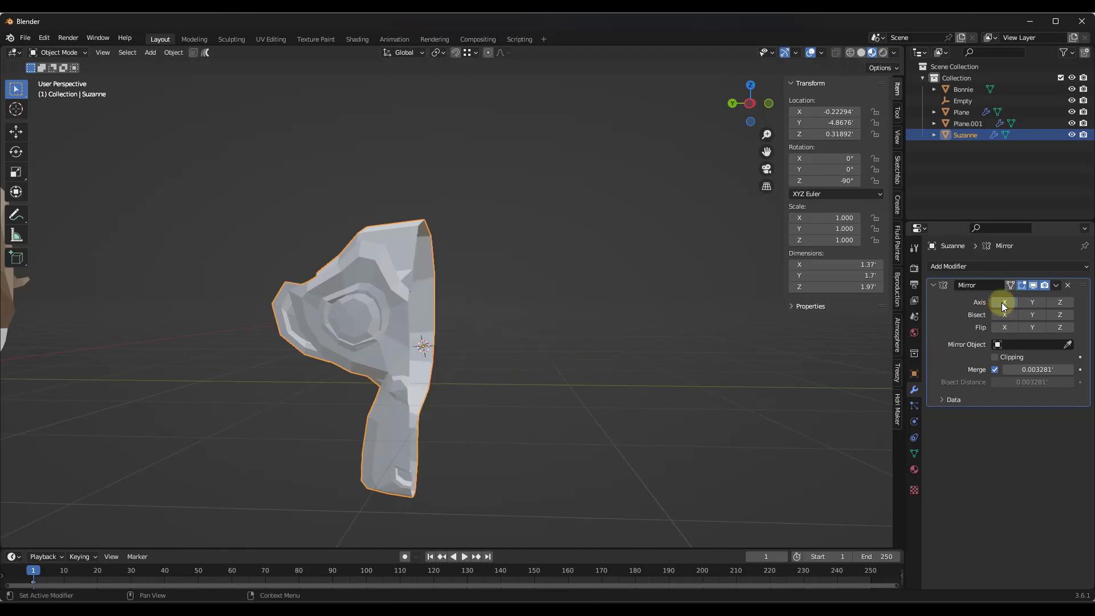
left_click(1033, 307)
left_click(1033, 306)
left_click(1070, 306)
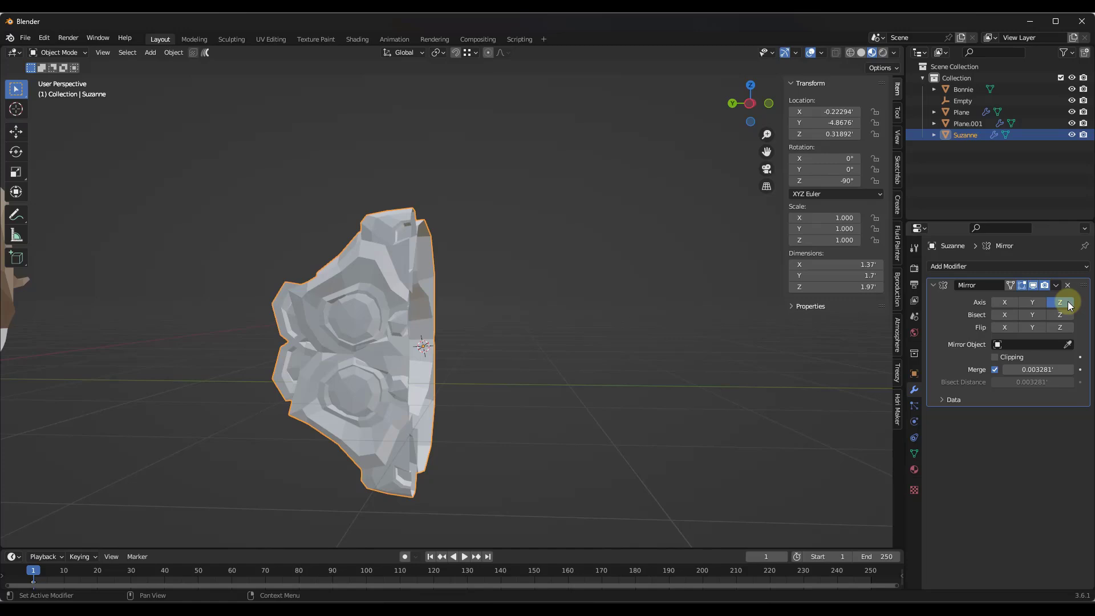
middle_click_drag(357, 305, 375, 302)
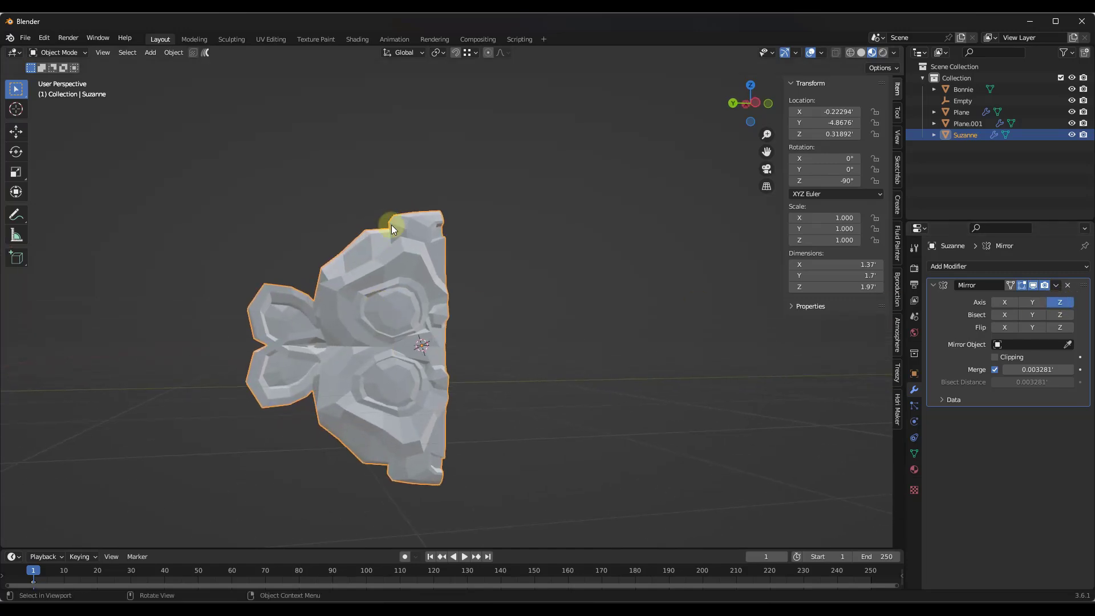
left_click(1063, 306)
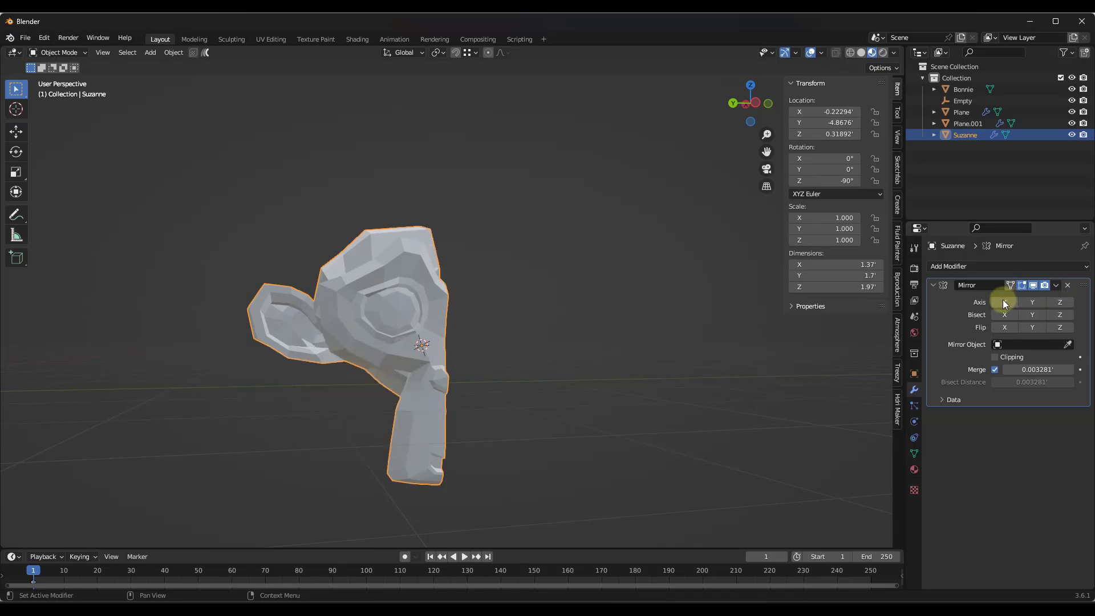
left_click(1005, 303)
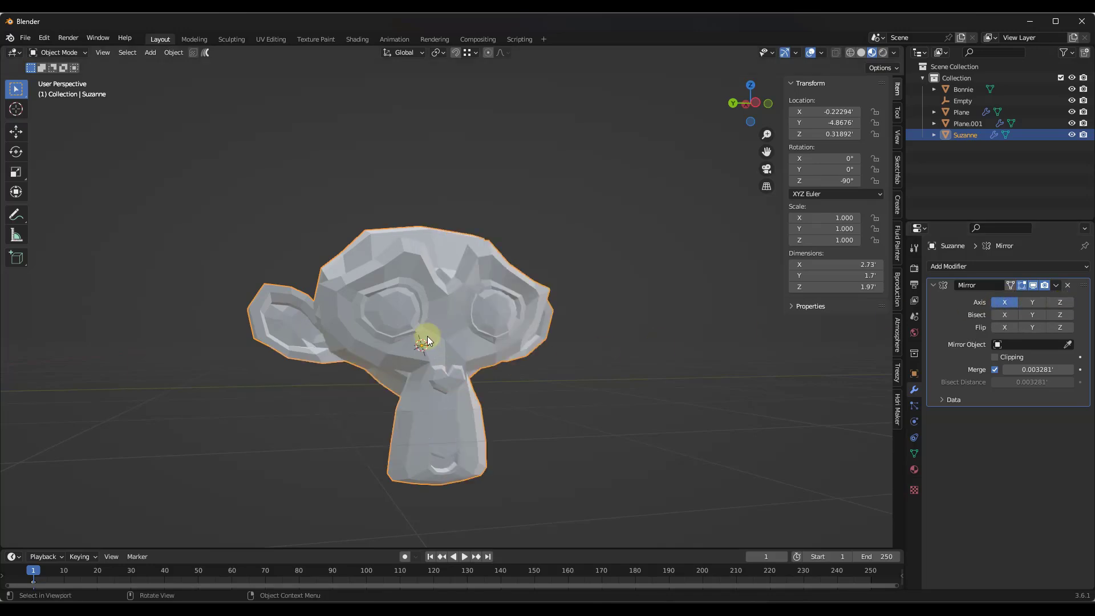
middle_click_drag(424, 335, 374, 286)
In wireframe Edit Mode, box-select the vertices at the bottom of the neck.
key("Tab")
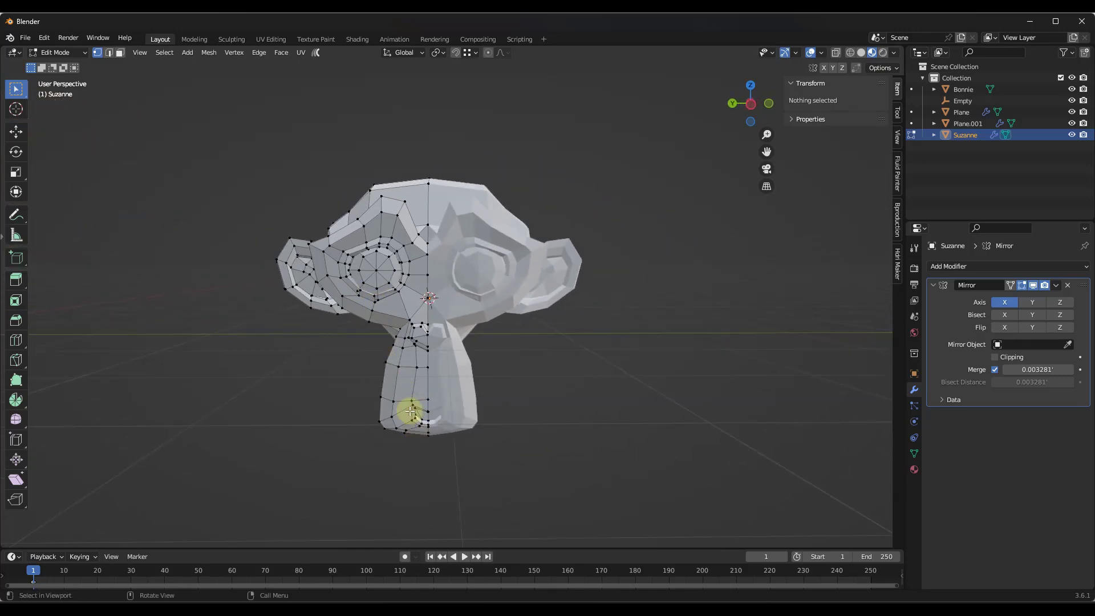
key("z")
left_click(322, 410)
left_click_drag(353, 389, 459, 477)
middle_click_drag(457, 465, 474, 443)
Scale the neck-bottom vertices to 0.645 and shift them sideways.
key("s")
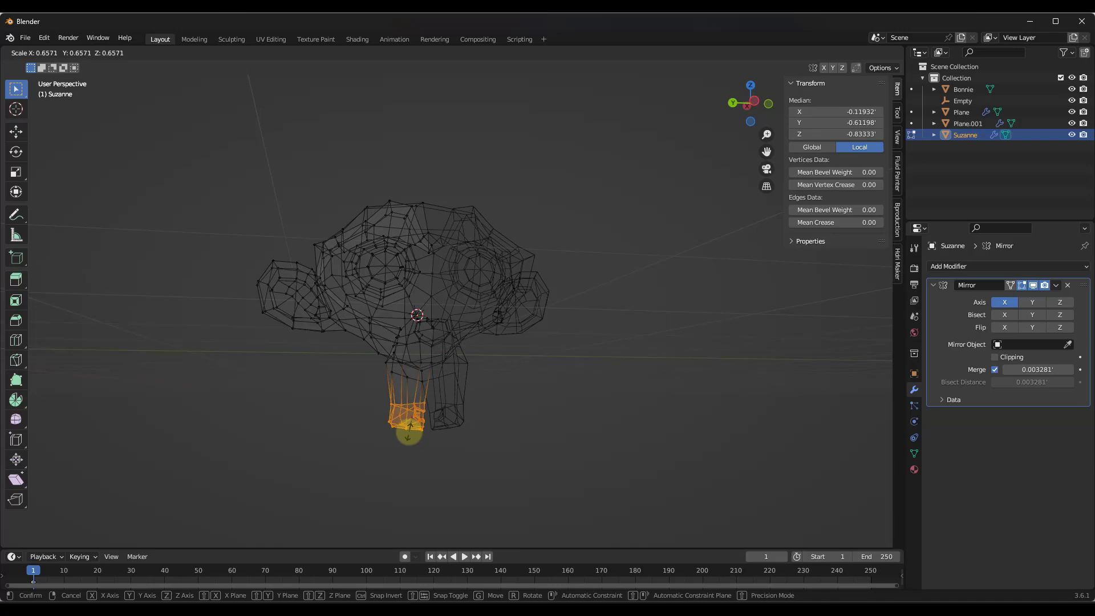
left_click(405, 425)
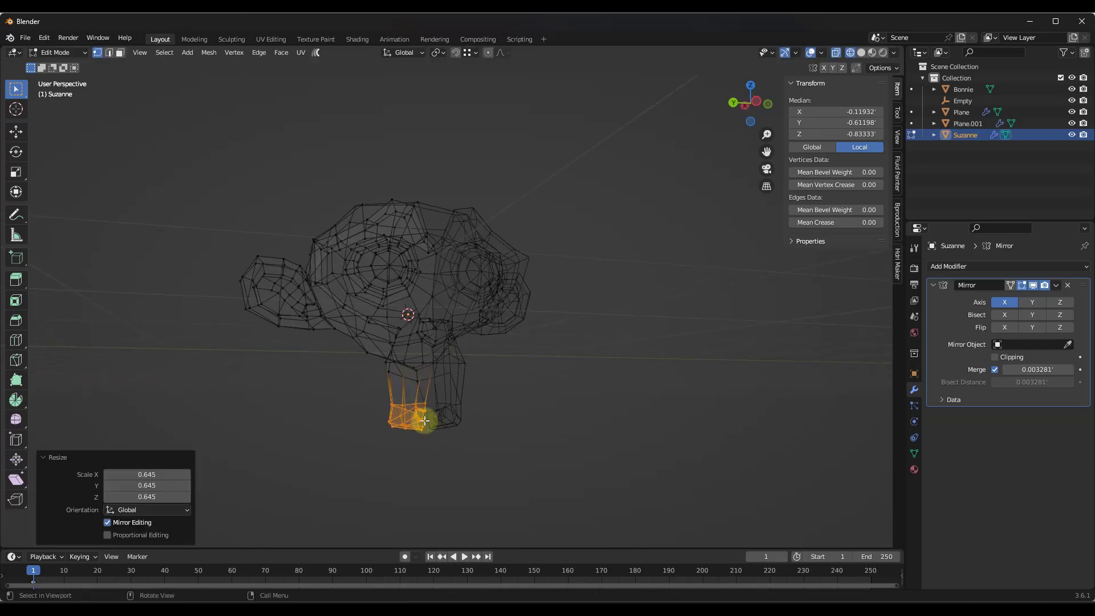
scroll(411, 423, "up", 3)
key("g")
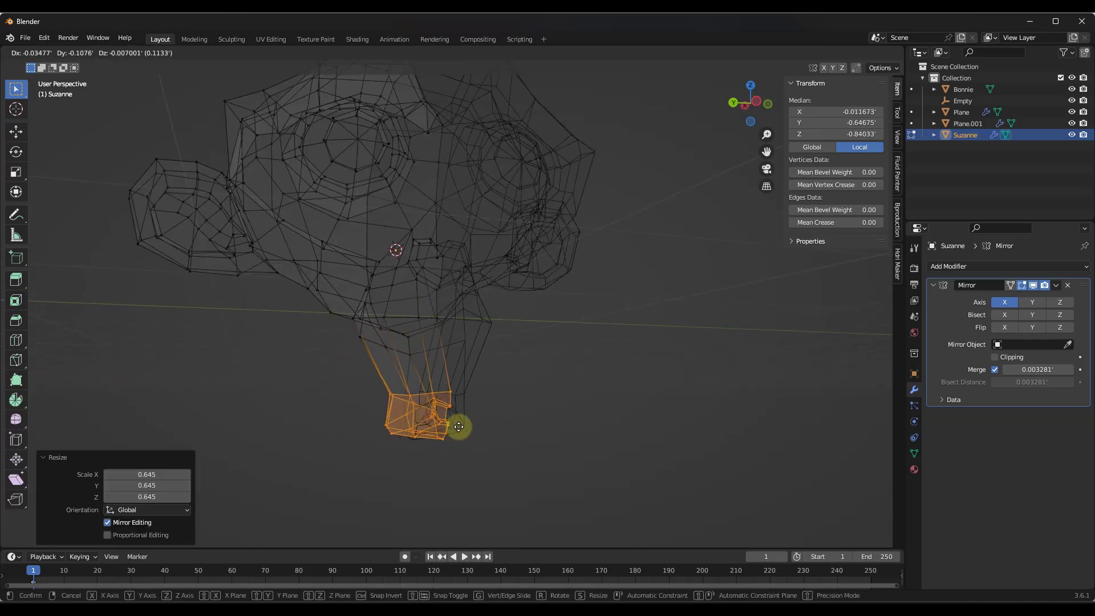
left_click(394, 424)
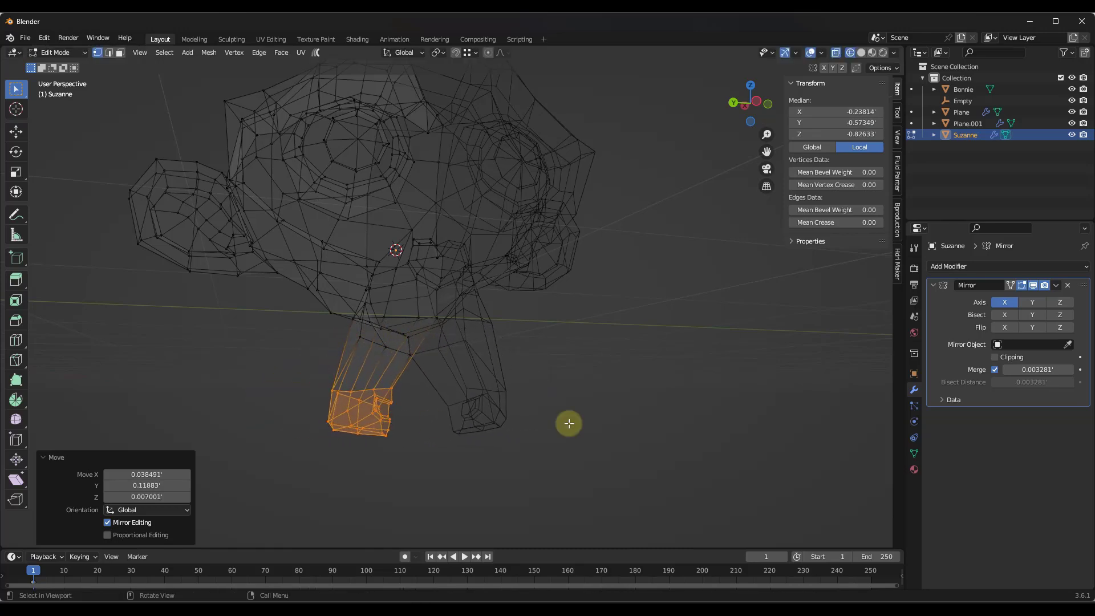
middle_click_drag(518, 369, 406, 388)
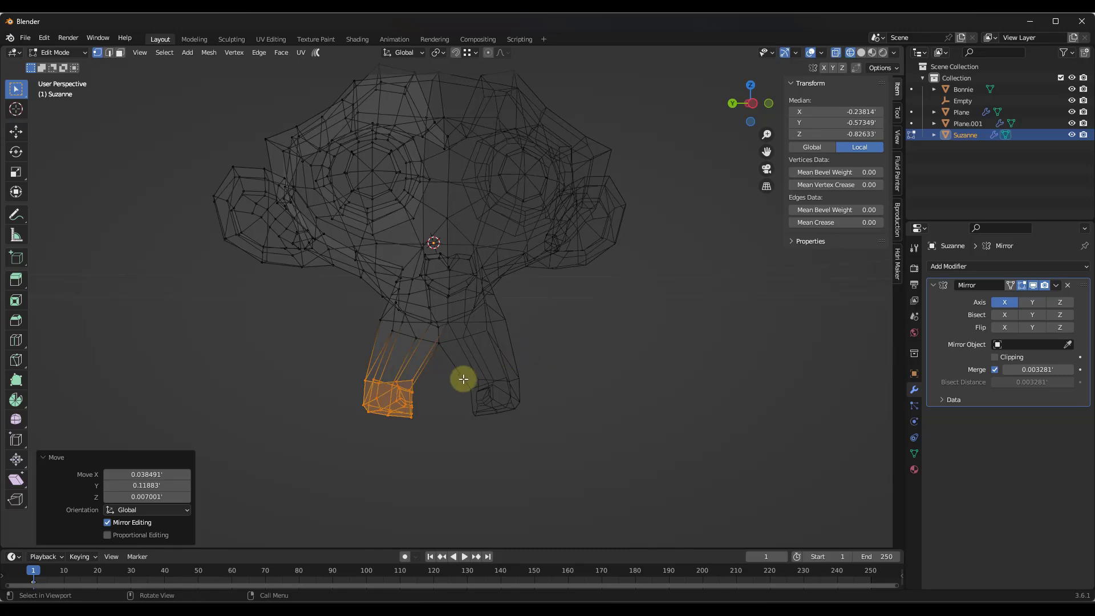
mouse_move(463, 379)
middle_mouse_down()
mouse_move(494, 391)
mouse_move(455, 396)
middle_mouse_up()
Switch to Material Preview and move the neck base vertices along Y.
key("z")
left_click(440, 448)
key("g")
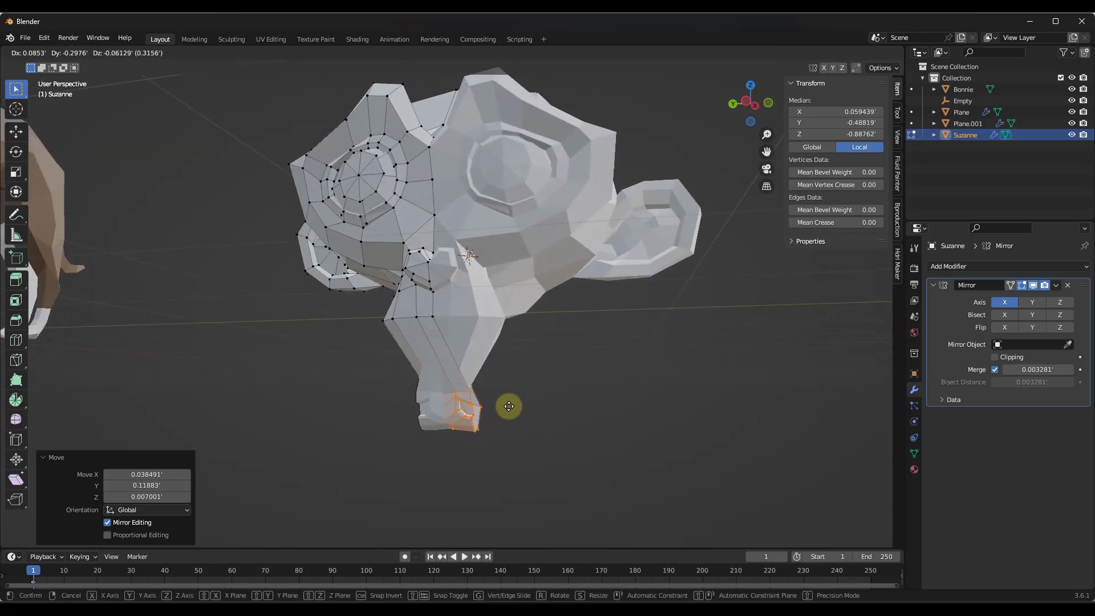
key("z")
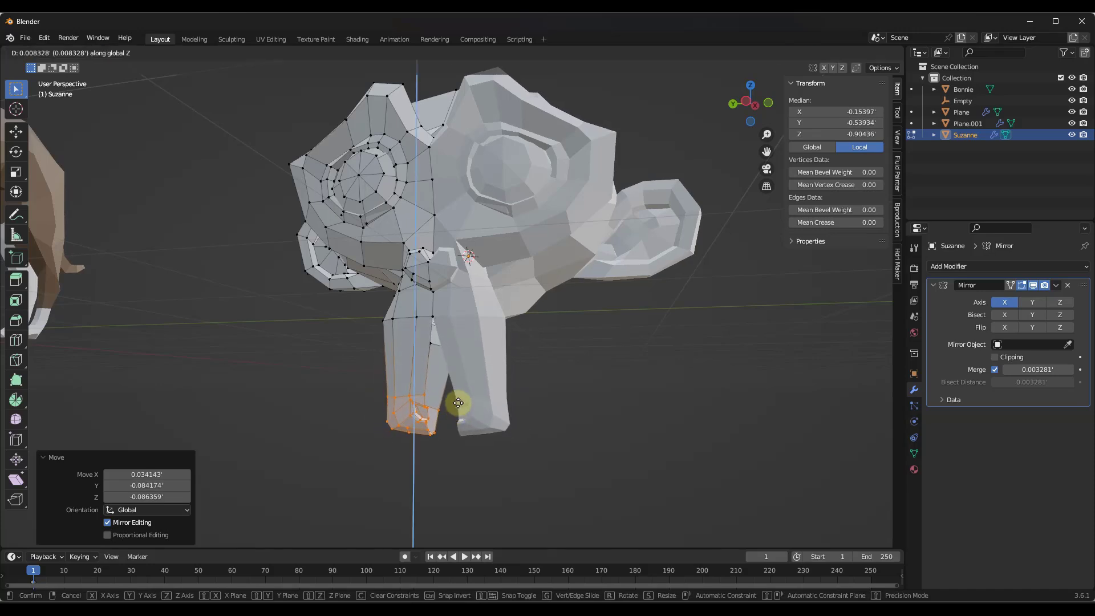
key("z")
key("z")
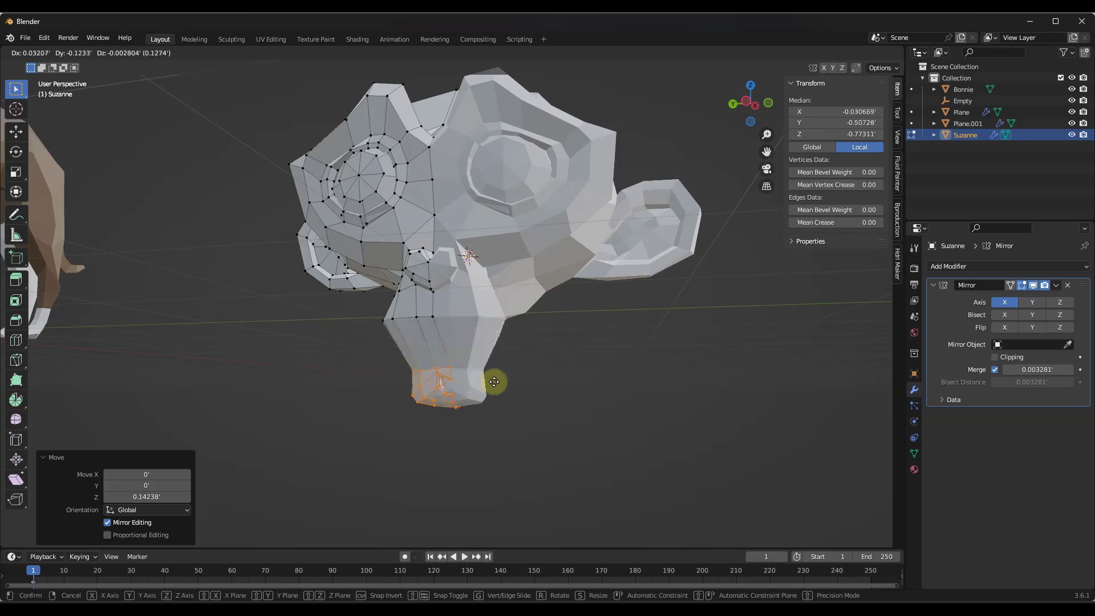
key("x")
key("y")
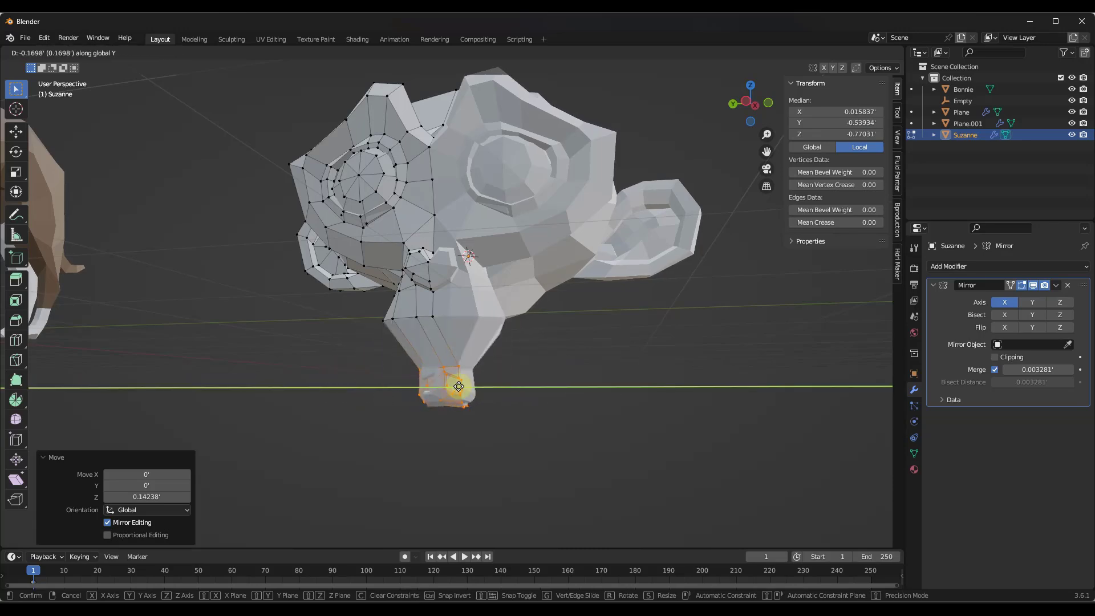
left_click(422, 388)
middle_click_drag(422, 388, 479, 278)
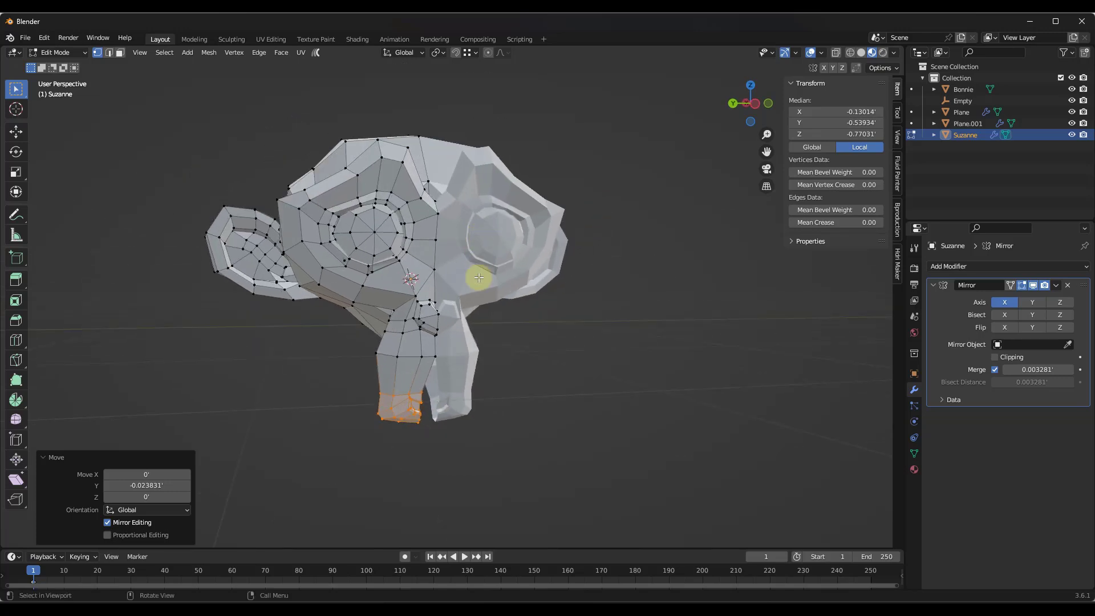
Enable Clipping on the Mirror modifier and shift the neck base -0.065515 along Y.
left_click(995, 357)
scroll(452, 404, "up", 3)
scroll(397, 386, "up", 2)
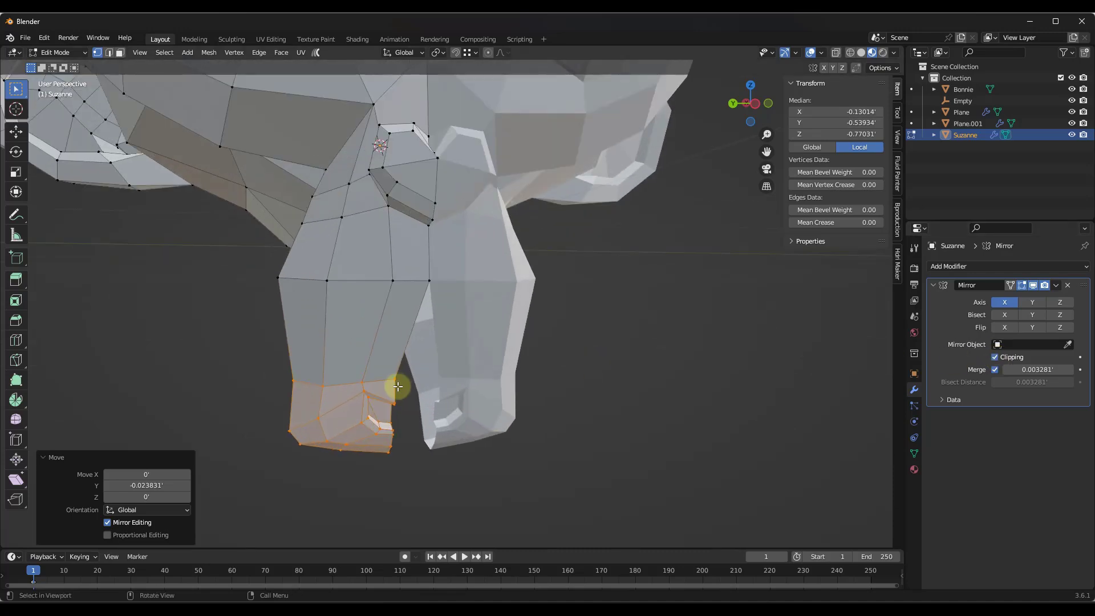
key("g")
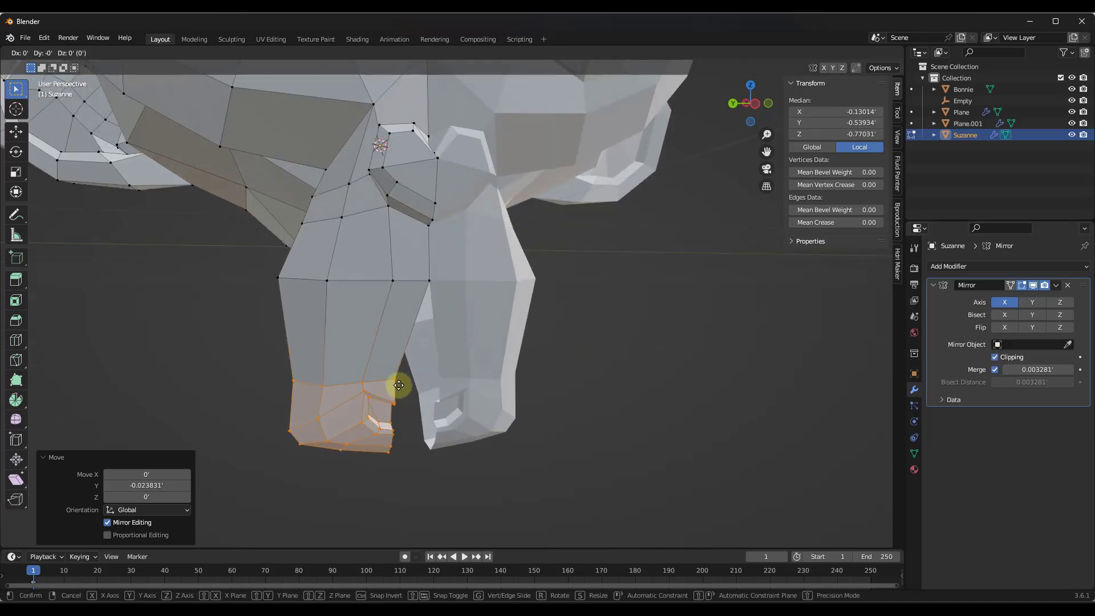
key("y")
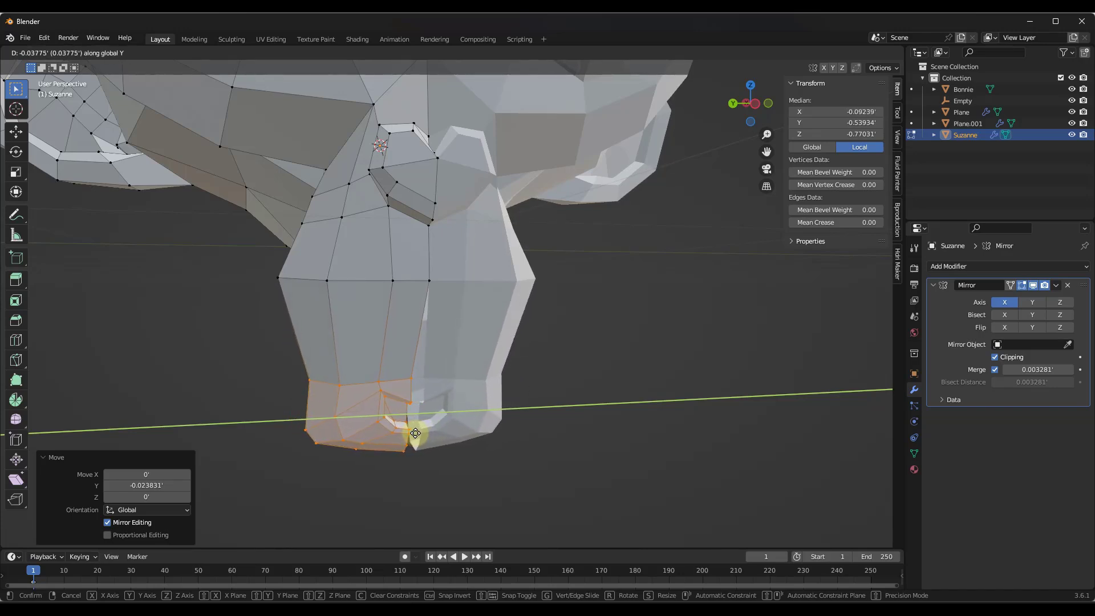
left_click(456, 442)
middle_click_drag(460, 443, 392, 208)
scroll(446, 424, "down", 5)
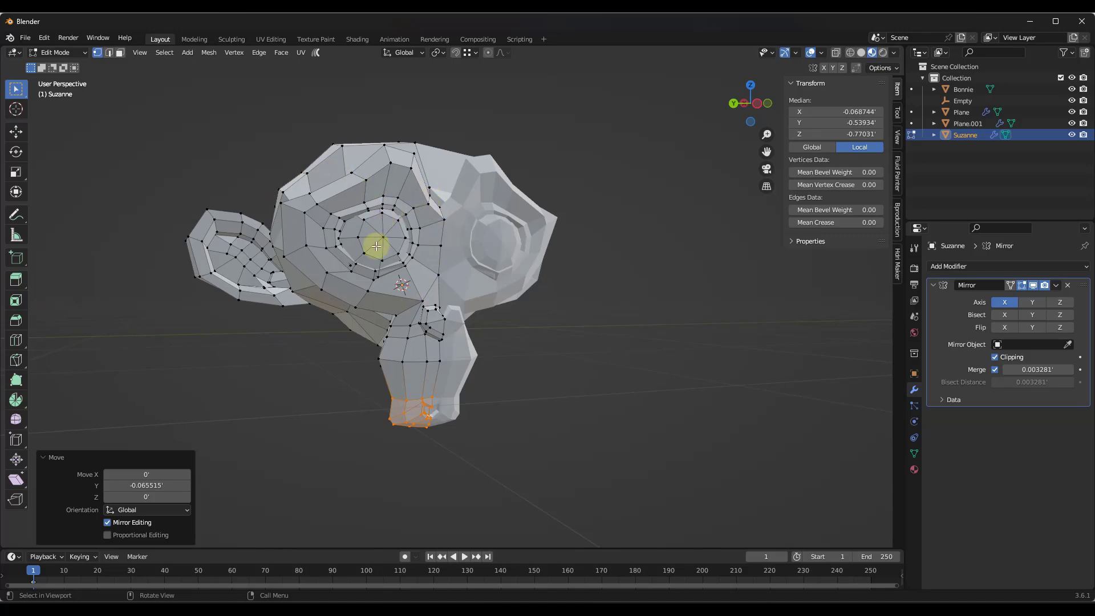
Return to Object Mode and place the 3D cursor in empty floor space.
scroll(368, 252, "down", 4)
key("Tab")
scroll(358, 264, "up", 8)
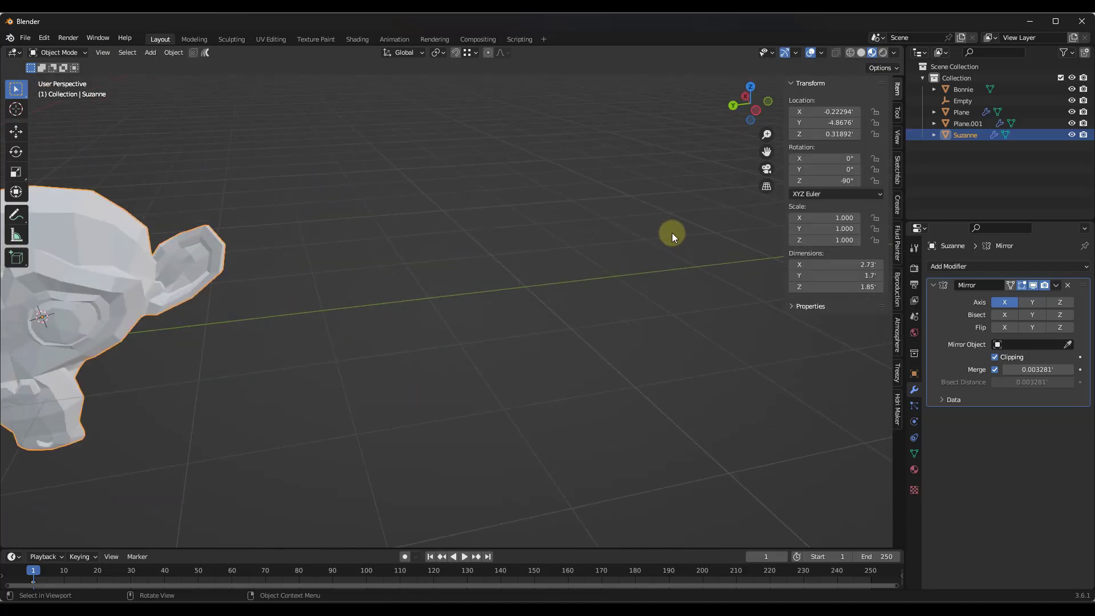
middle_click_drag(563, 247, 451, 262, "shift")
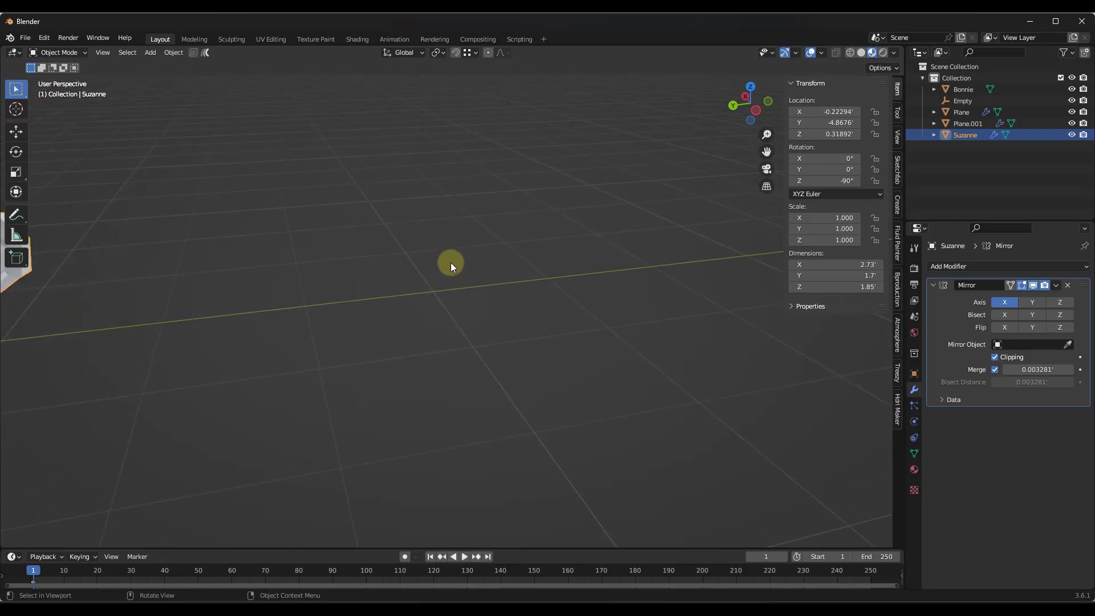
right_click_drag(465, 282, 491, 278, "shift")
Add a new plane, Plane.002, at the 3D cursor beside Suzanne.
key("shift+a")
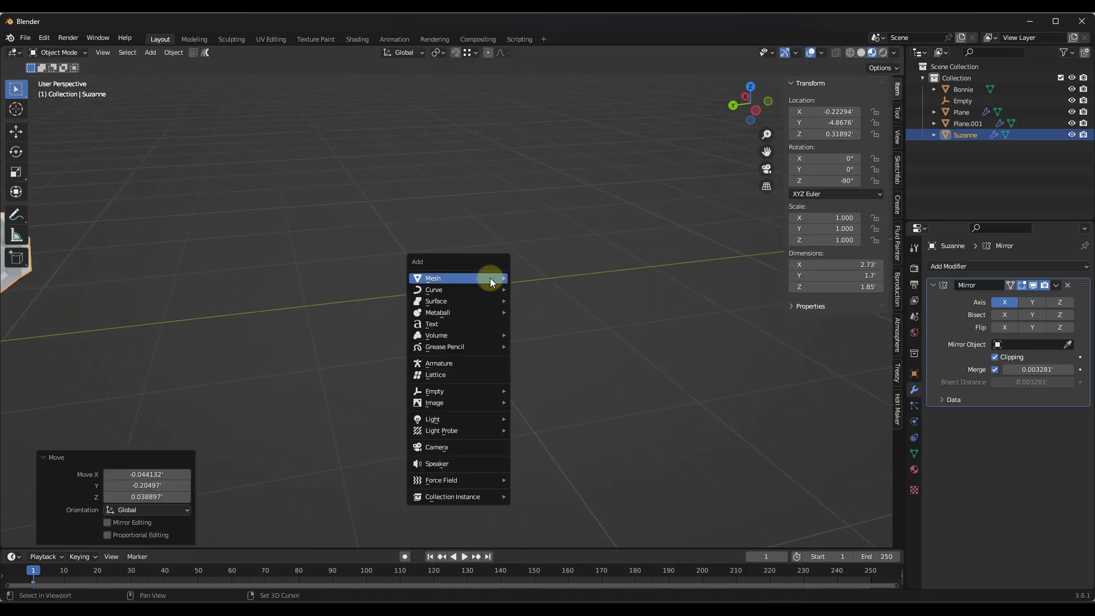
mouse_move(492, 279)
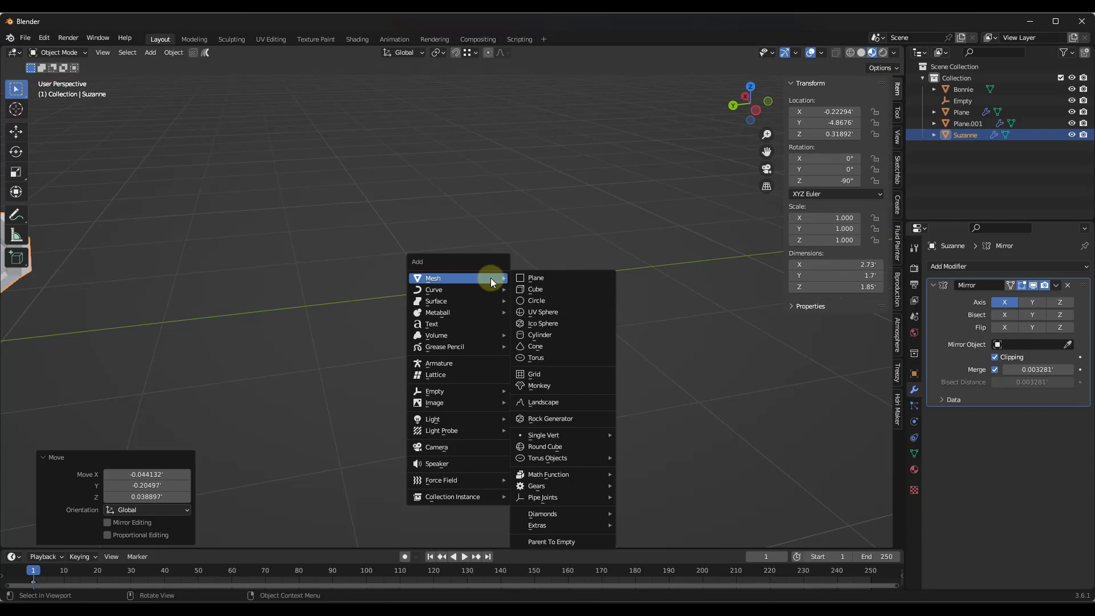
left_click(542, 278)
scroll(570, 238, "down", 4)
middle_click_drag(583, 239, 551, 262)
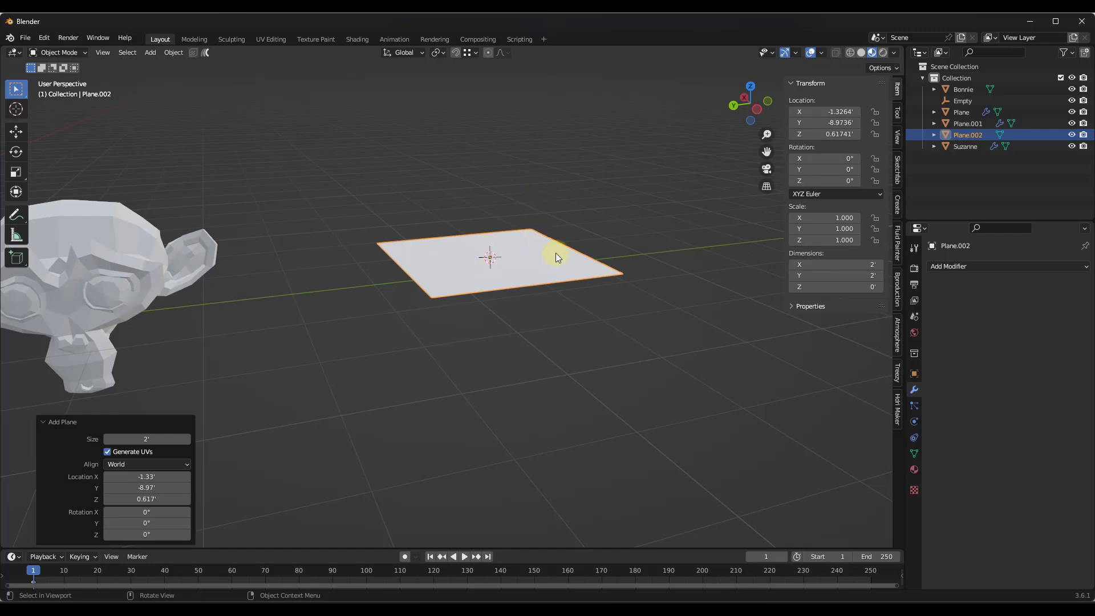
middle_click_drag(555, 252, 592, 275)
scroll(639, 292, "up", 2)
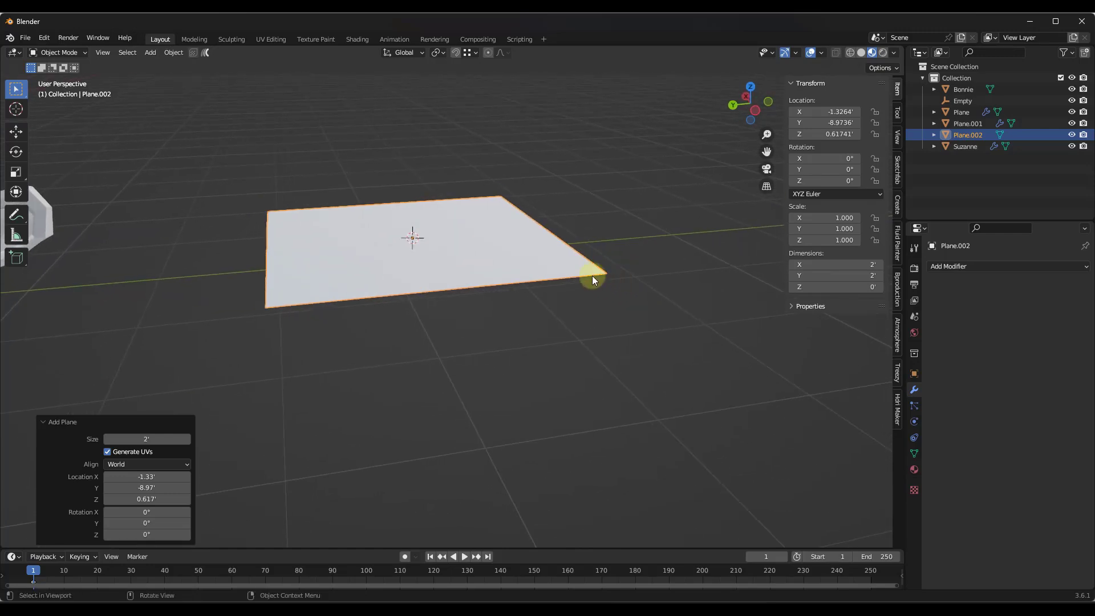
middle_click_drag(528, 256, 485, 233)
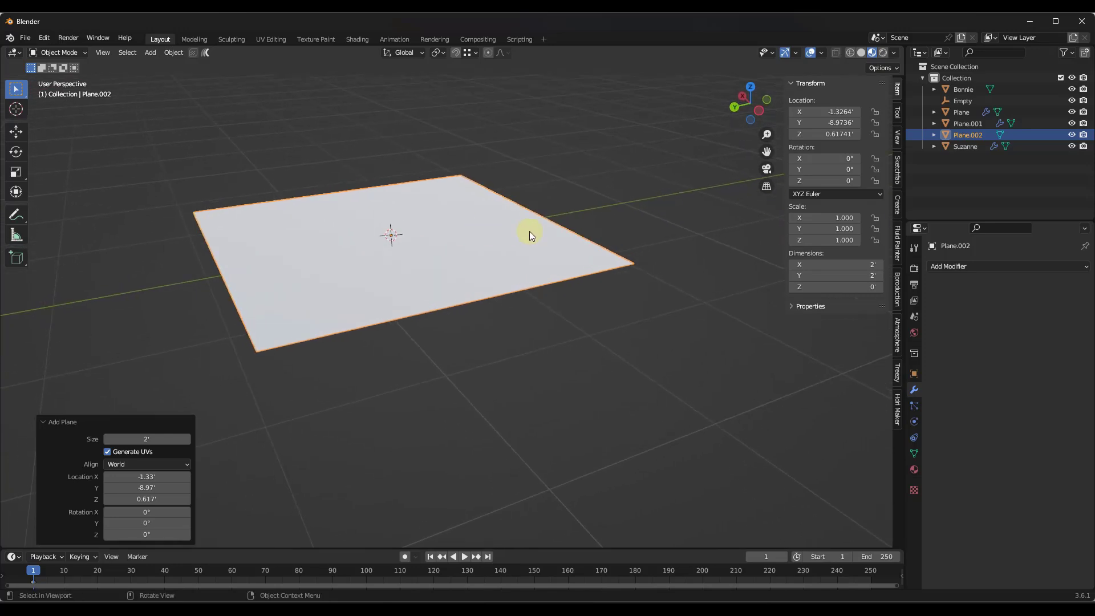
Scale the plane along Y to narrow it to 0.86 deep.
key("s")
key("x")
key("y")
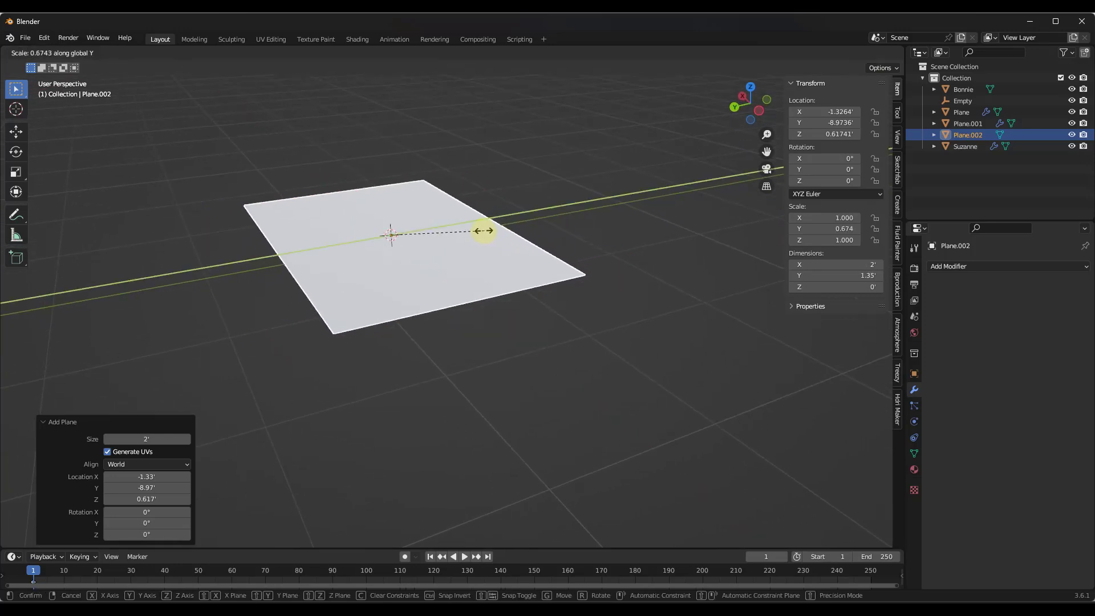
left_click(451, 233)
middle_click_drag(505, 248, 453, 237)
Extrude the plane 0.069449 upward into a thin slab, then return to Object Mode.
key("Tab")
key("e")
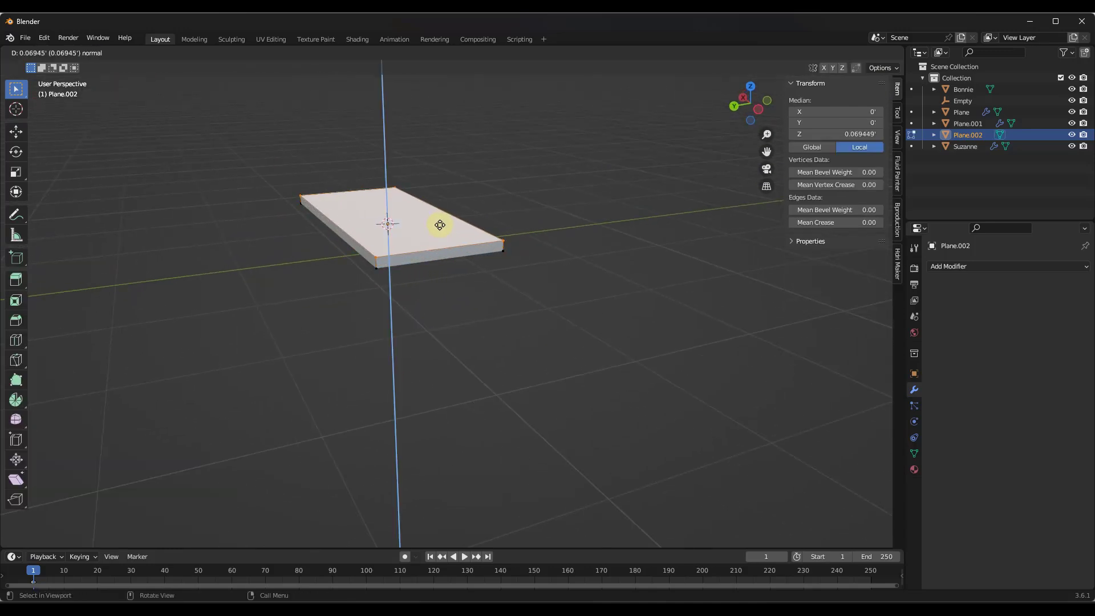
left_click(440, 224)
scroll(411, 209, "up", 1)
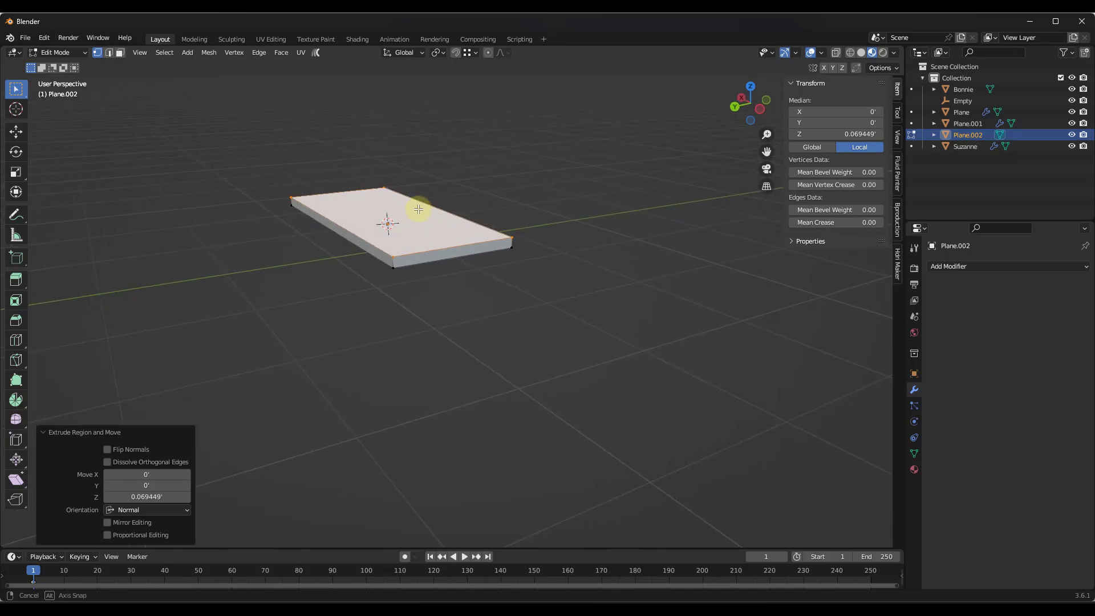
key("Tab")
Apply Rotation & Scale to the slab through the Object menu.
left_click(166, 55)
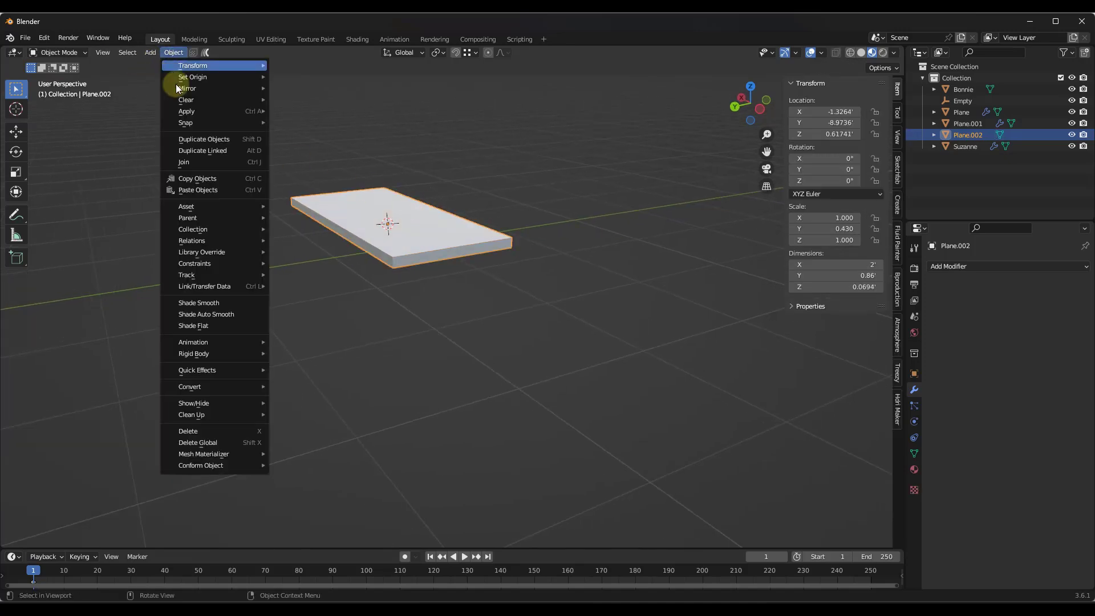
mouse_move(182, 110)
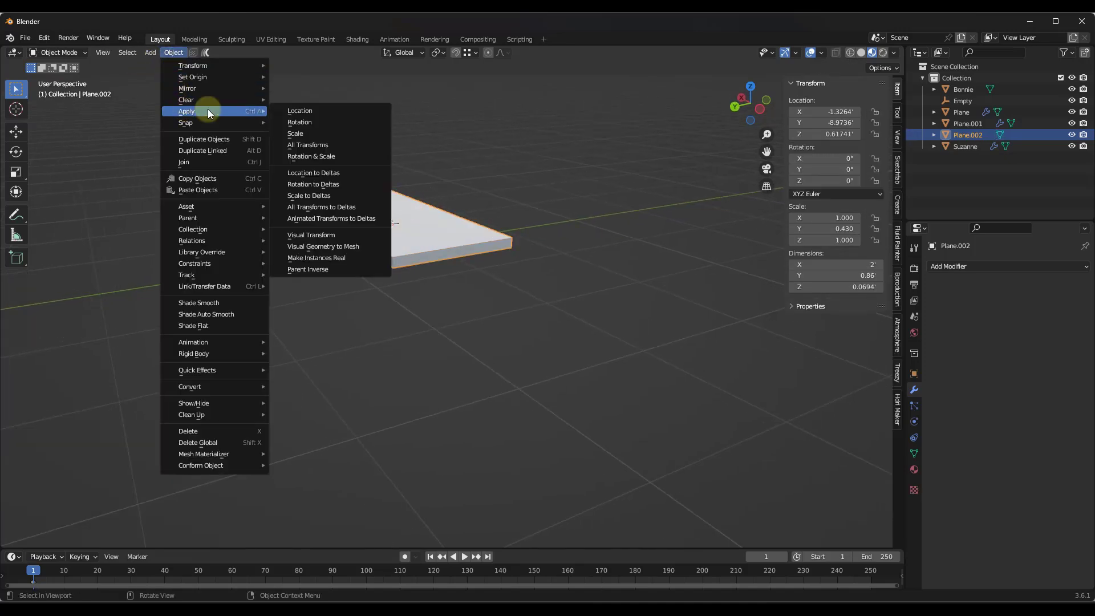
left_click(325, 156)
middle_click_drag(361, 202, 358, 205)
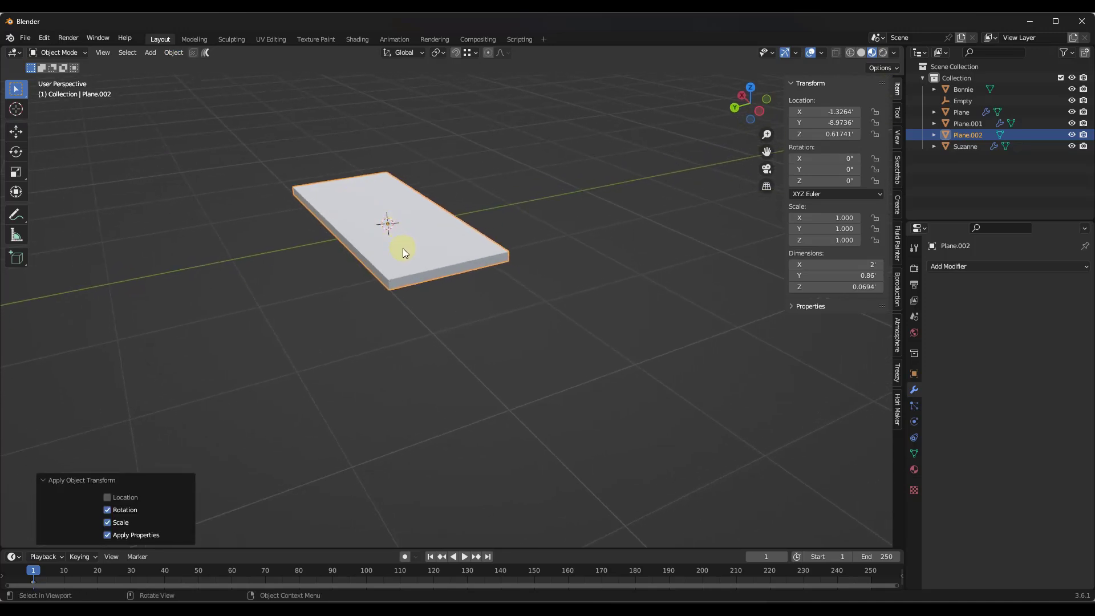
middle_click_drag(419, 250, 406, 279)
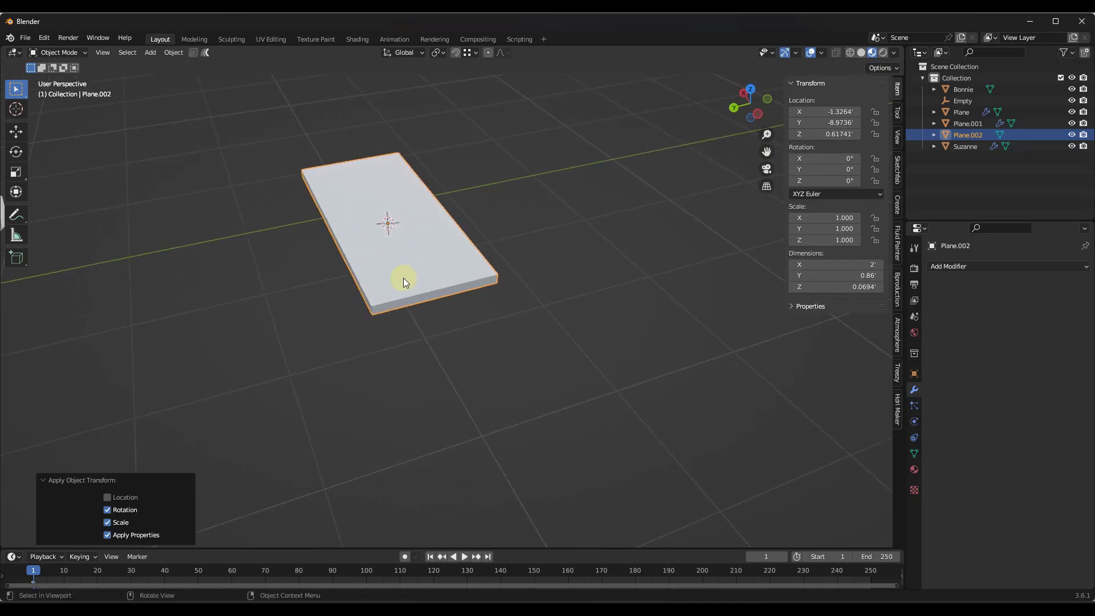
Cut one cross loop near the slab's end and two lengthwise loops in Edit Mode.
key("Tab")
key("ctrl+r")
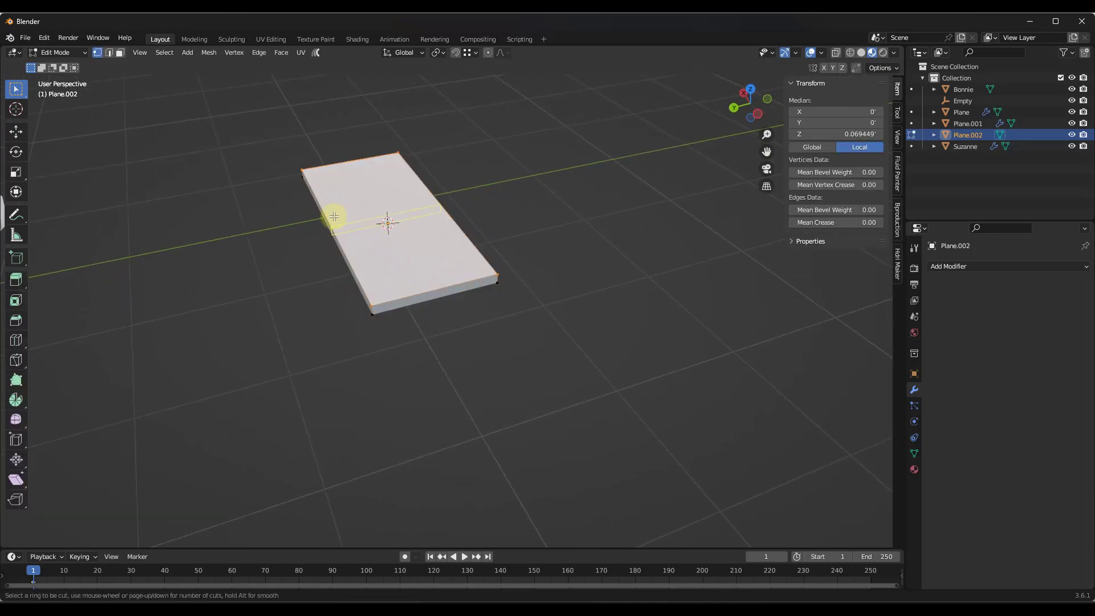
left_click(332, 217)
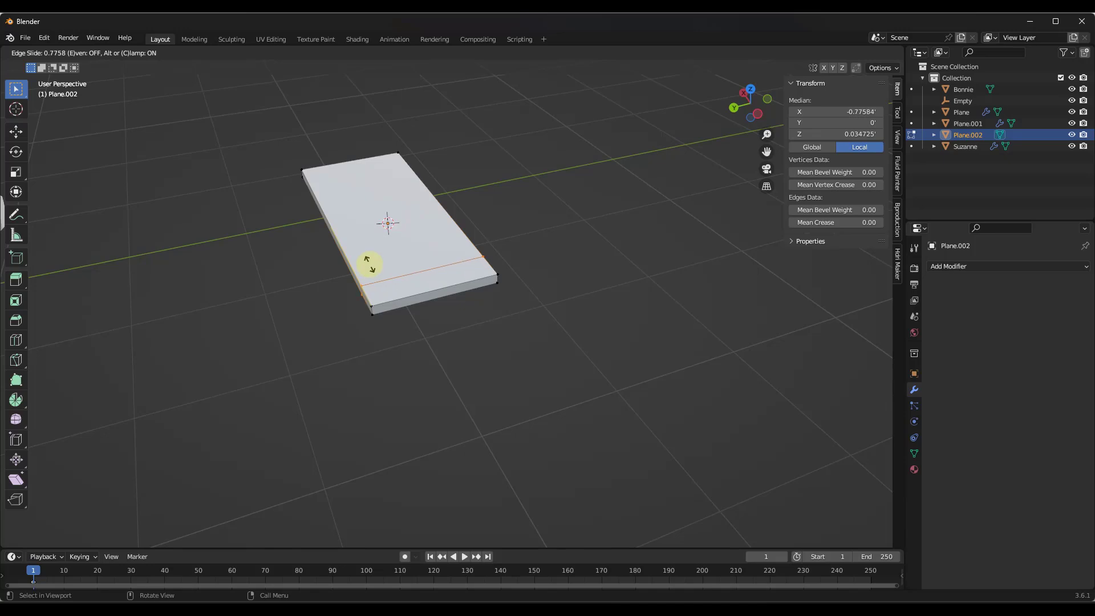
left_click(367, 261)
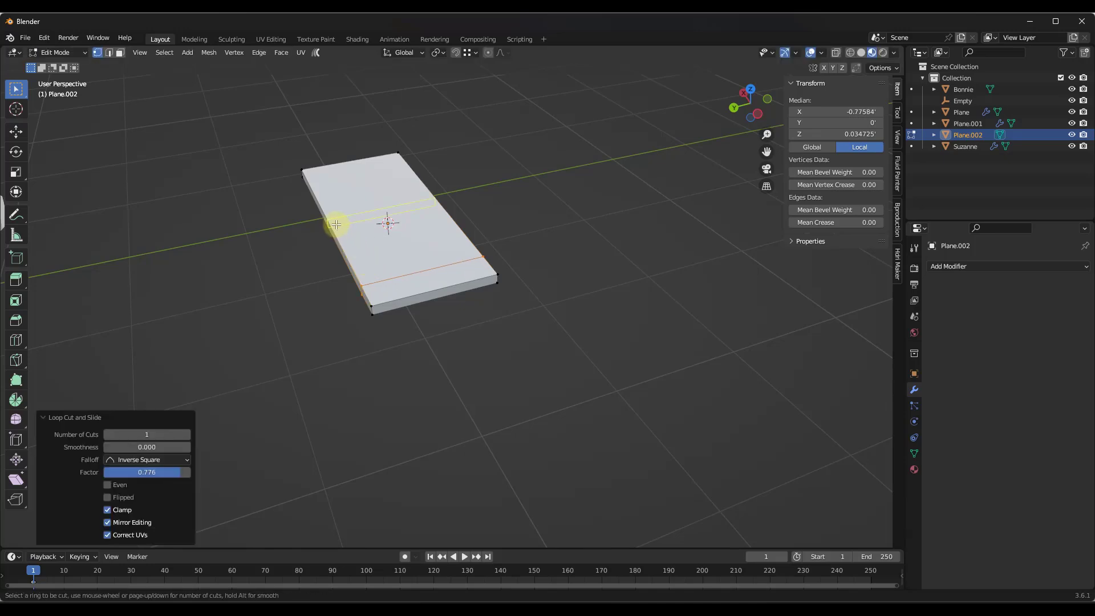
key("g")
key("g")
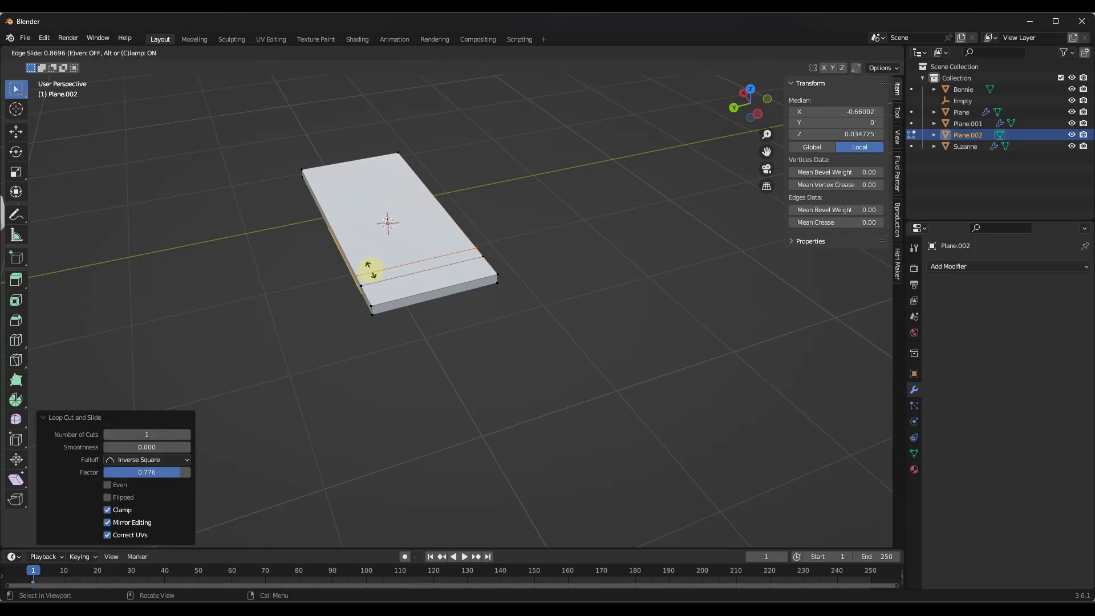
left_click(370, 270)
key("ctrl+r")
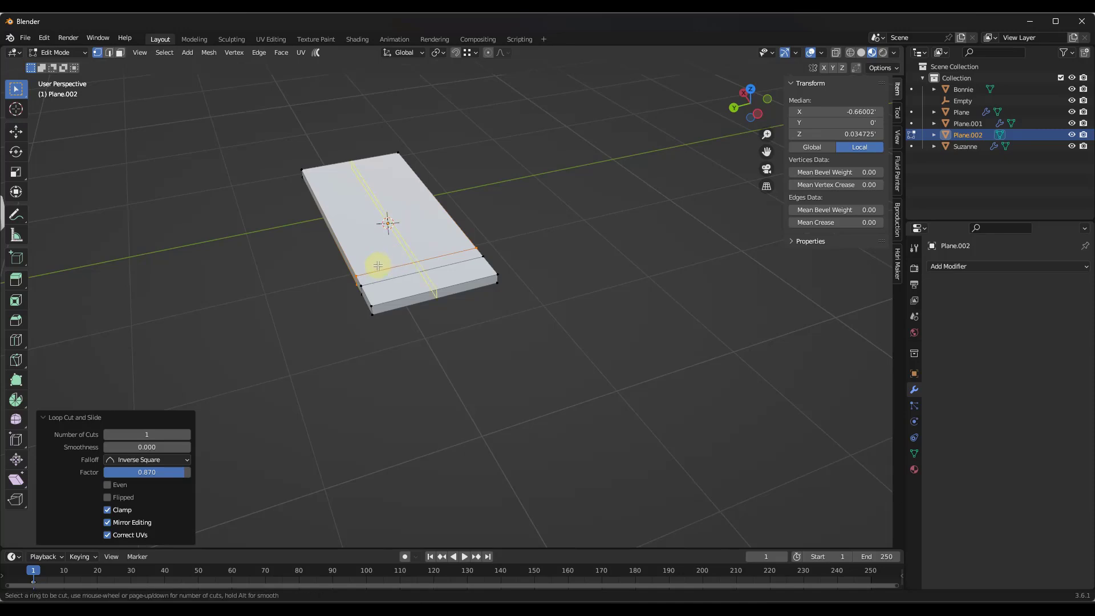
left_click(397, 263)
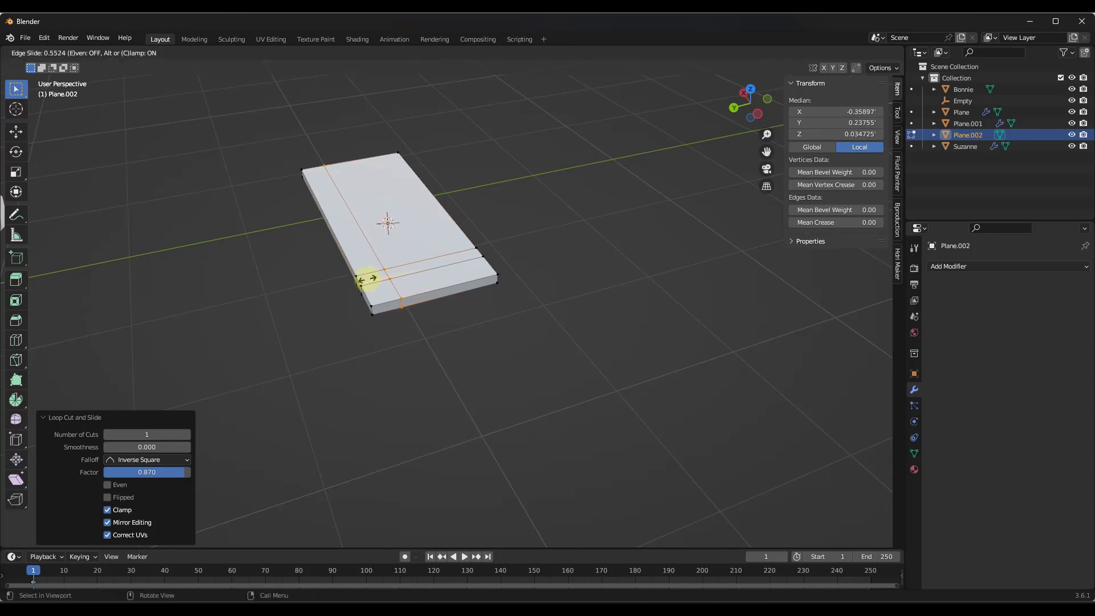
left_click(368, 280)
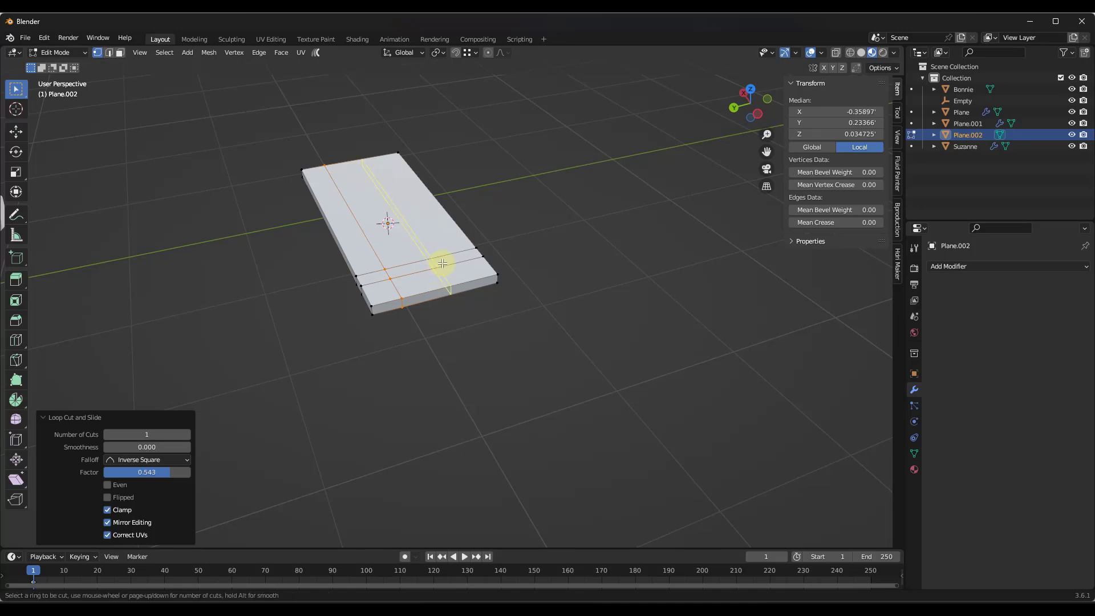
key("g")
key("g")
left_click(498, 257)
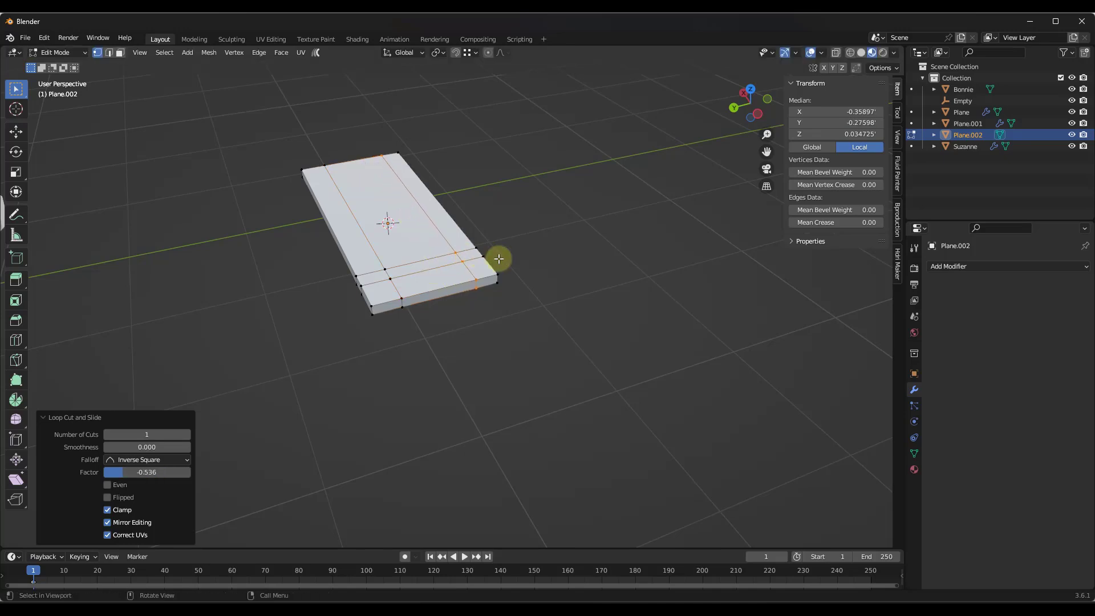
middle_click_drag(498, 257, 426, 257)
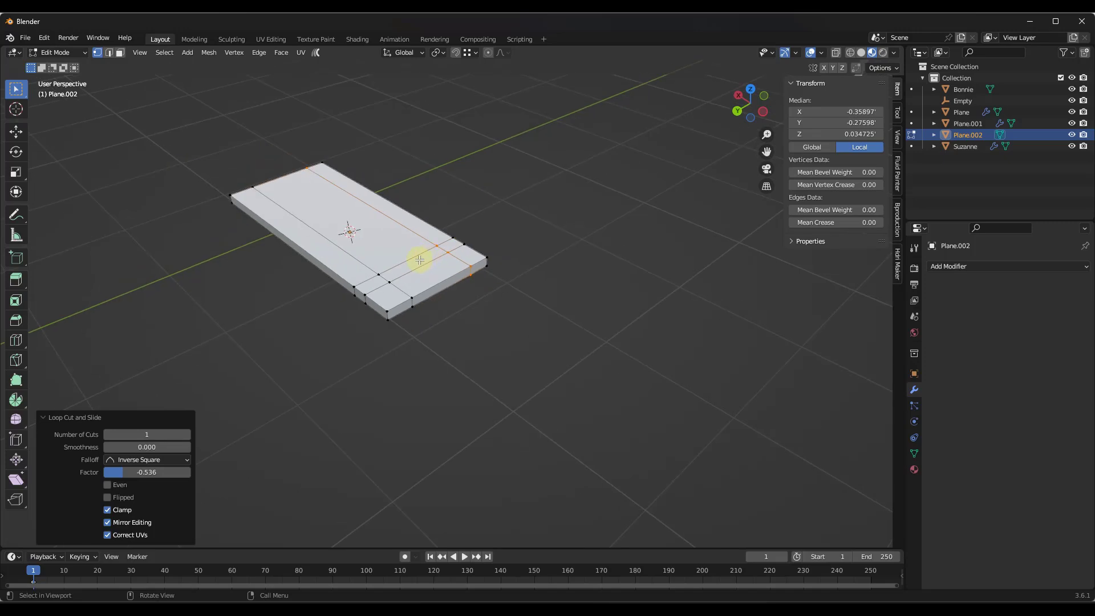
Extrude the end face between the cuts upward 1.1173 into a tall upright column.
key("3")
left_click(420, 260)
key("e")
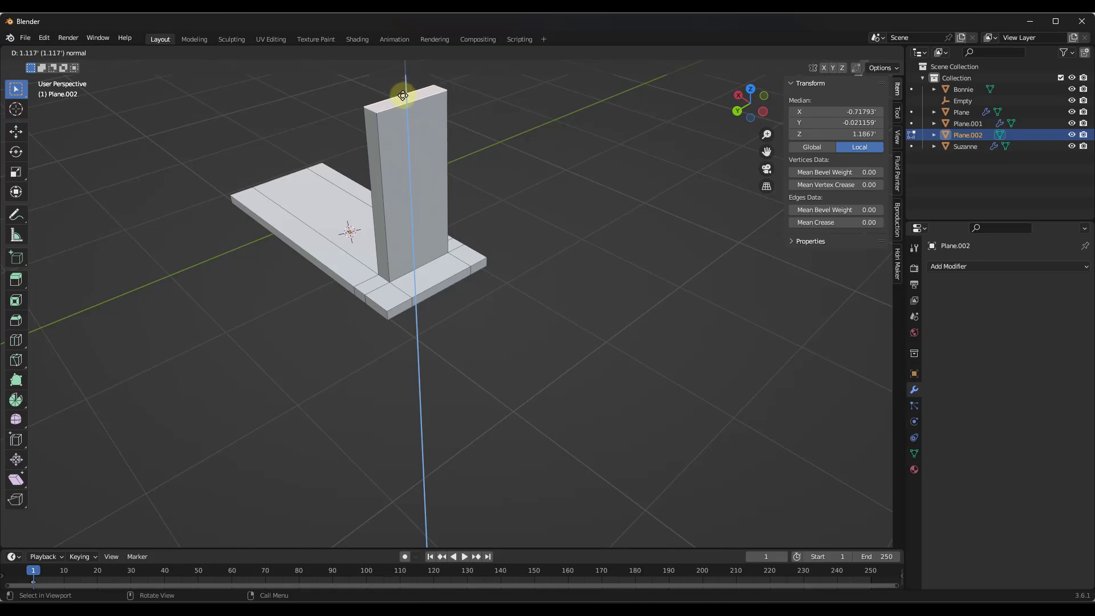
left_click(398, 92)
middle_click_drag(399, 92, 349, 127, "shift")
key("Tab")
scroll(365, 137, "up", 2)
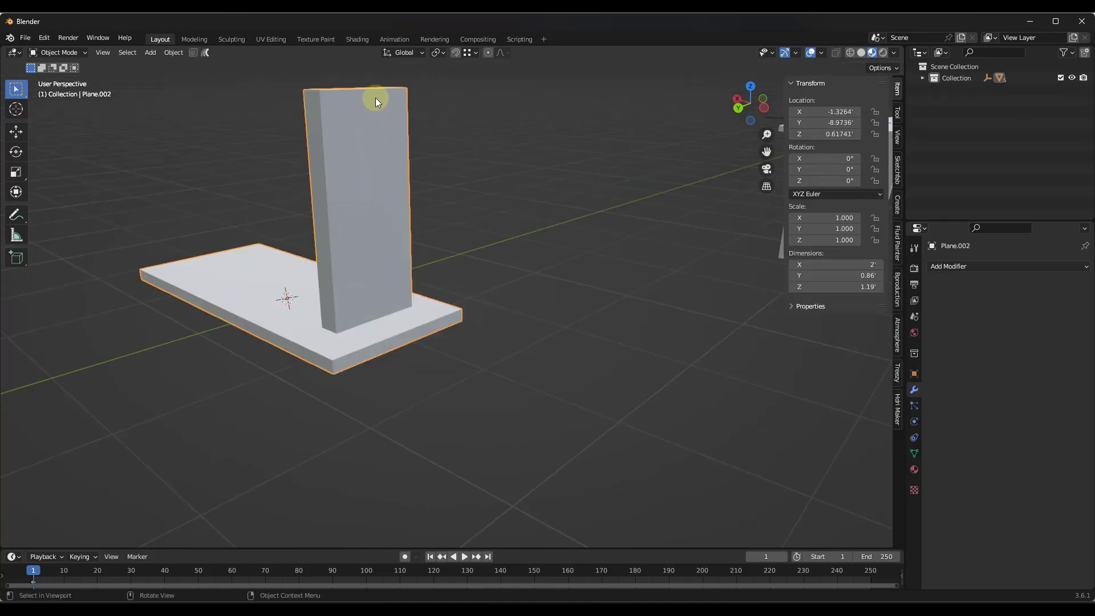
Snap the 3D cursor to the column top's edge centre and add a cylinder there.
left_click(469, 52)
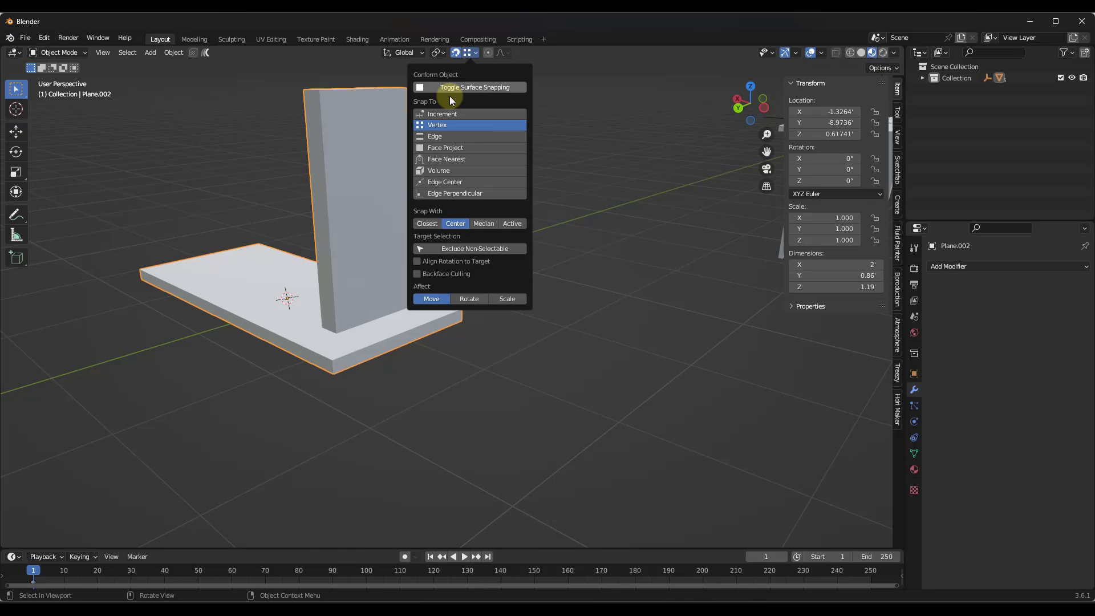
left_click(443, 182)
right_click_drag(374, 91, 365, 90, "shift")
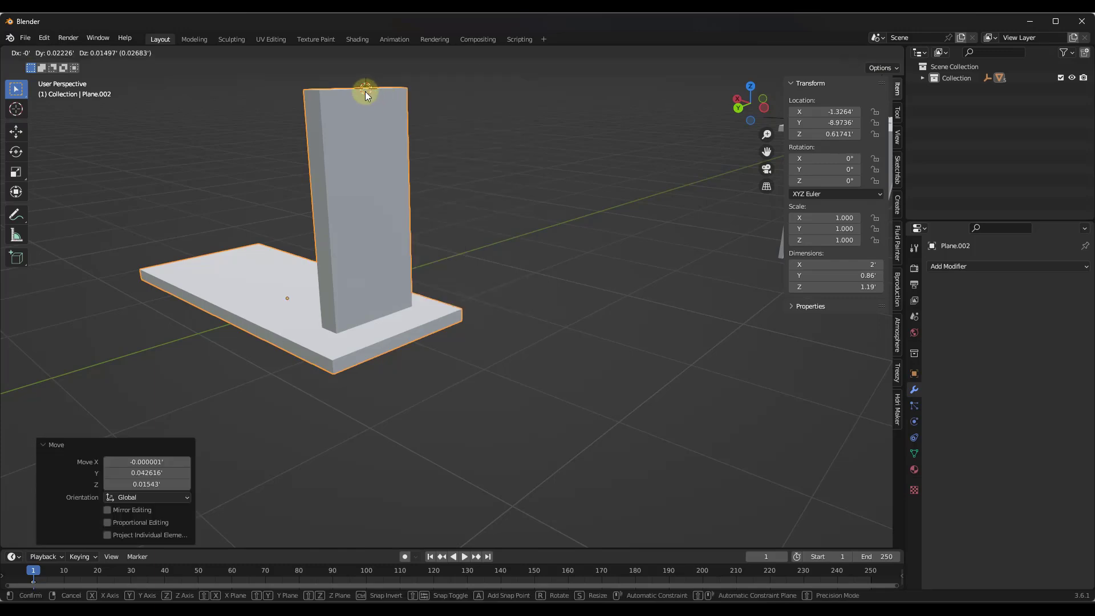
key("shift+a")
mouse_move(368, 105)
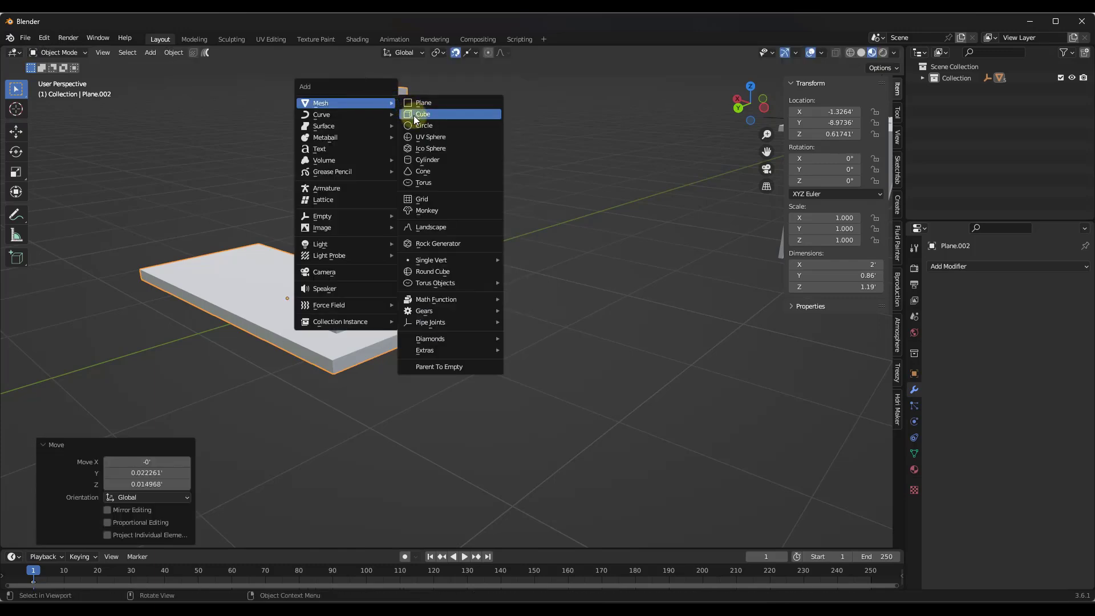
left_click(426, 160)
Scale the cylinder to 0.101 and turn it 90° about Y.
key("s")
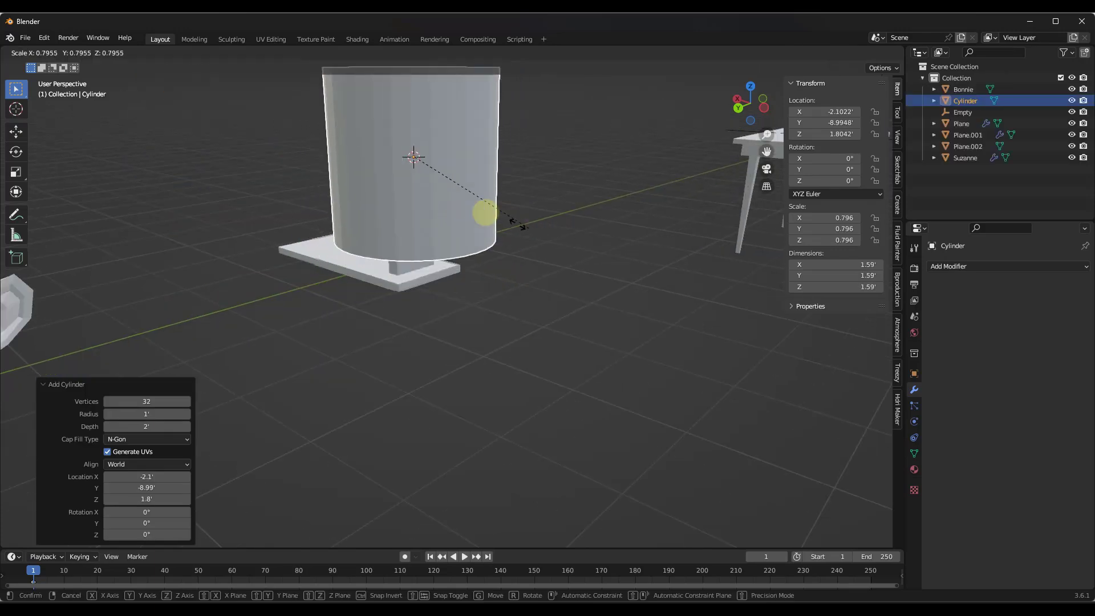
left_click(425, 174)
key("r")
key("x")
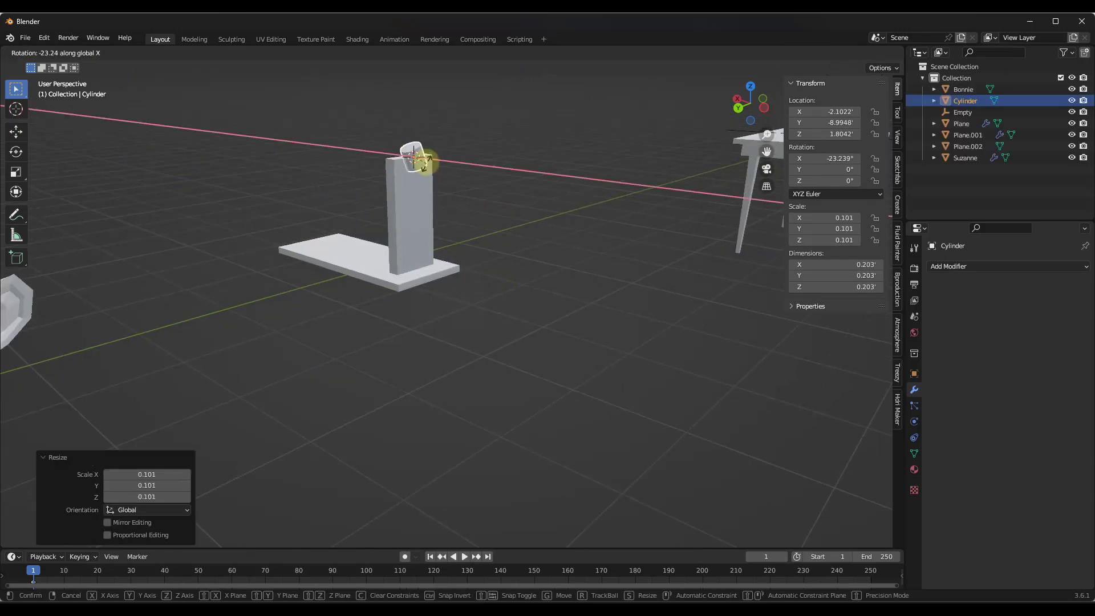
type("y90")
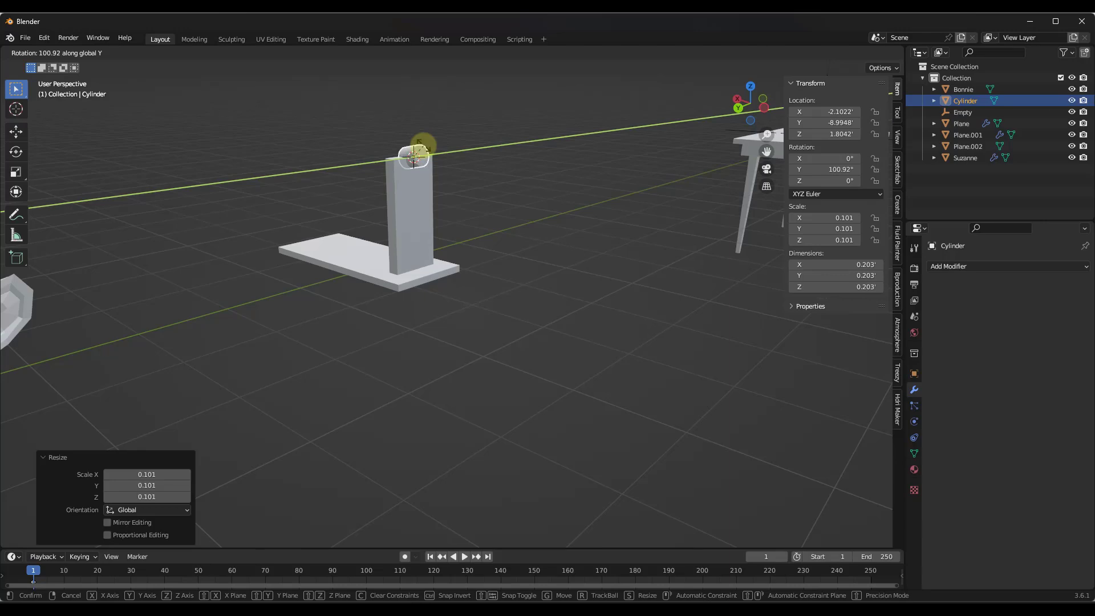
key("Return")
Lower the cylinder to Z 1.5507 and push it along X into the column.
key("g")
key("z")
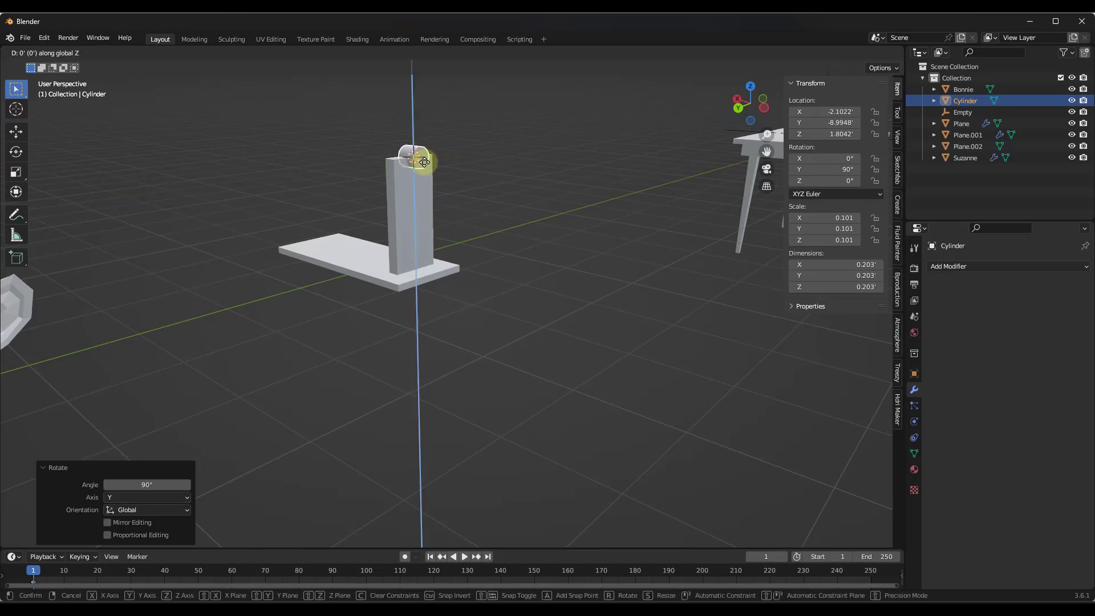
left_click(424, 173)
middle_click_drag(411, 181, 405, 211)
key("g")
key("x")
left_click(485, 183)
Give Plane.002 a Difference Boolean modifier with the Cylinder as its cutting object.
left_click(405, 211)
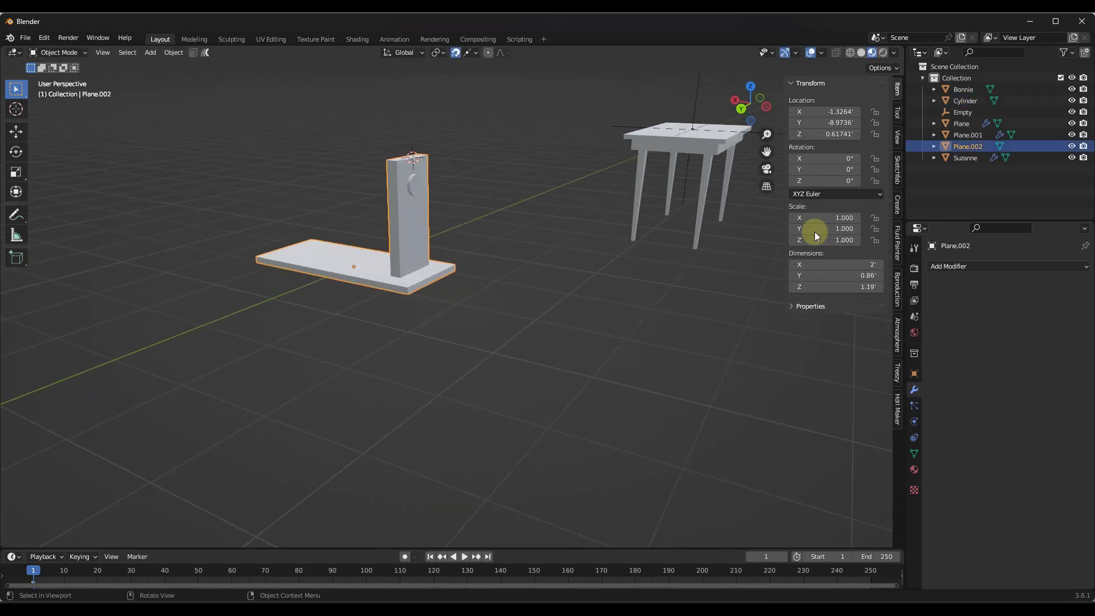
left_click(954, 268)
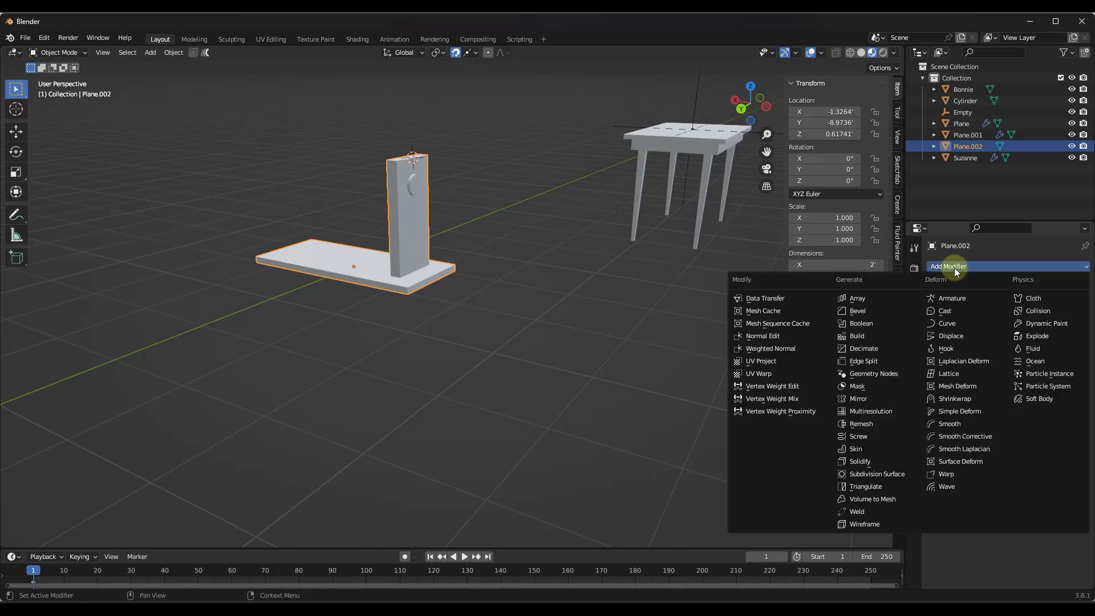
left_click(868, 323)
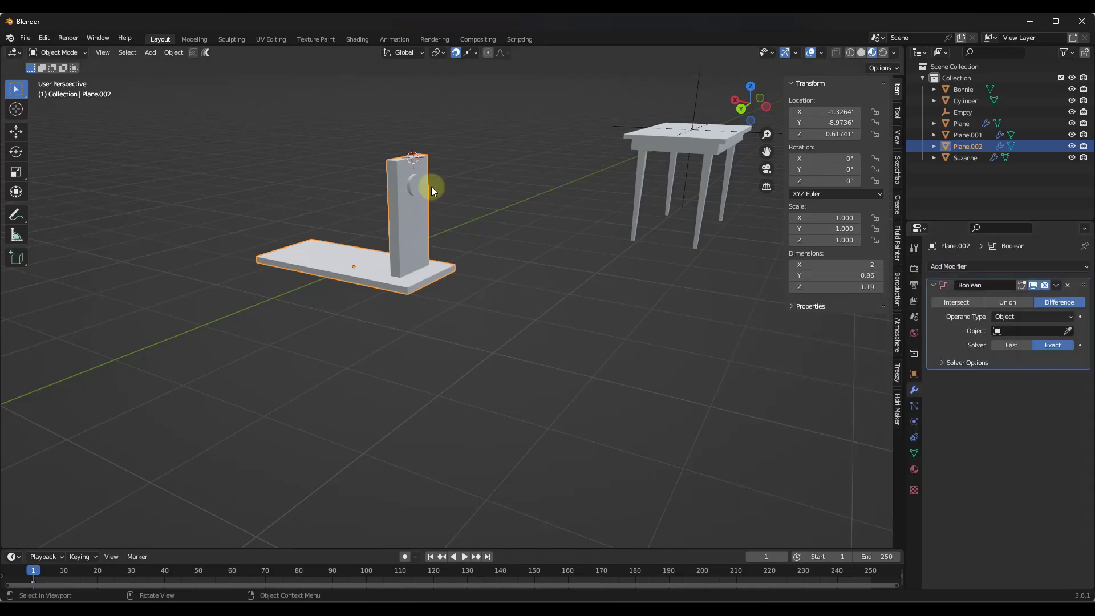
scroll(431, 187, "up", 2)
left_click(1068, 332)
left_click(394, 182)
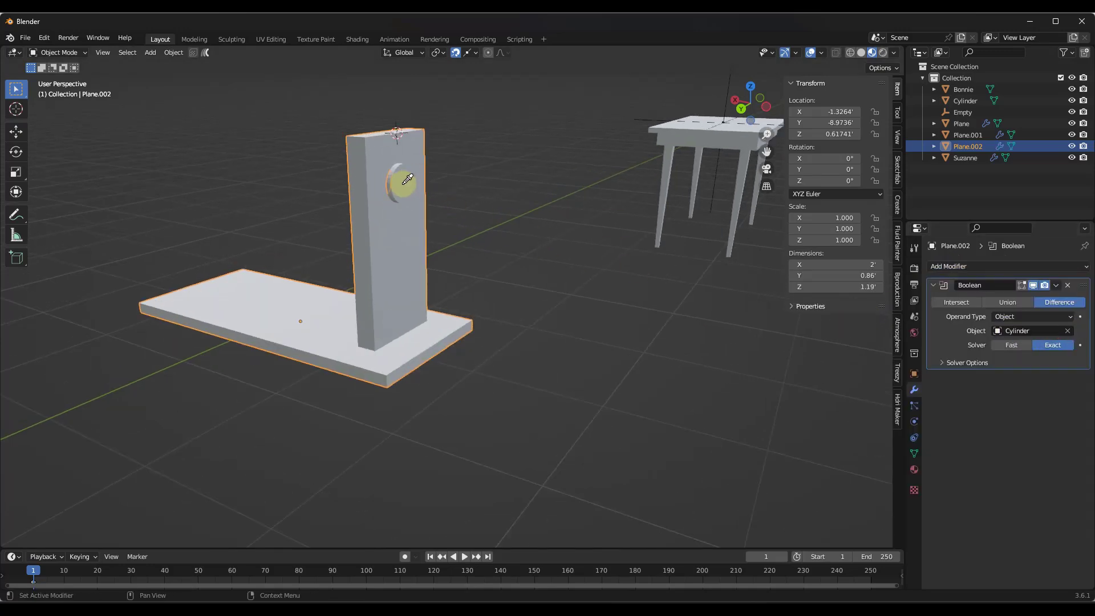
middle_click_drag(391, 183, 355, 187)
scroll(355, 187, "up", 2)
scroll(355, 187, "up", 1)
Show the Cylinder's Object properties with the Viewport Display panel expanded.
left_click(385, 188)
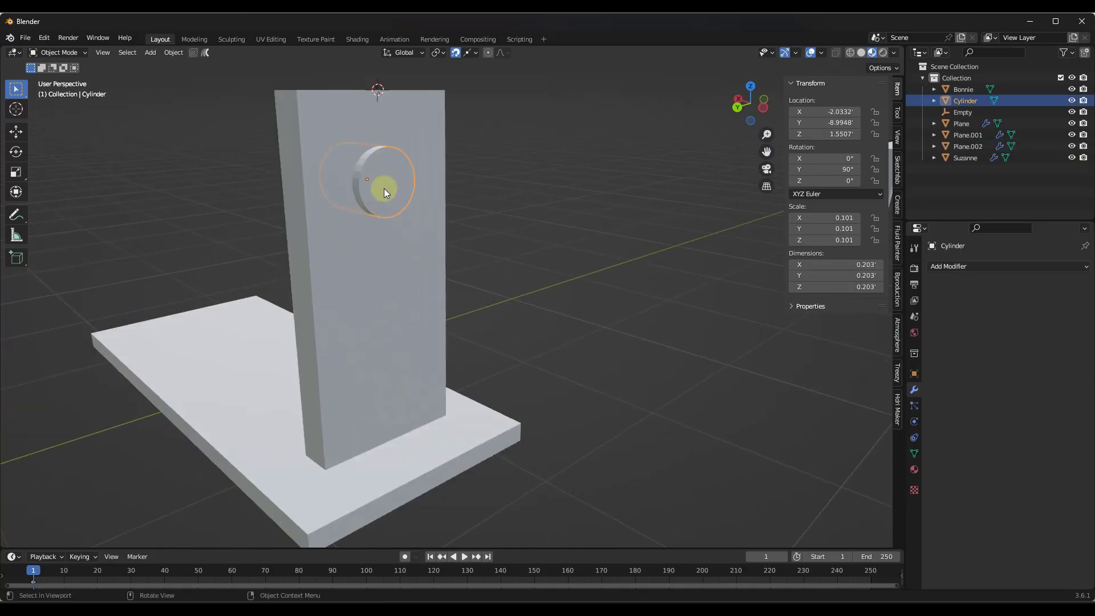
left_click(915, 285)
left_click(915, 268)
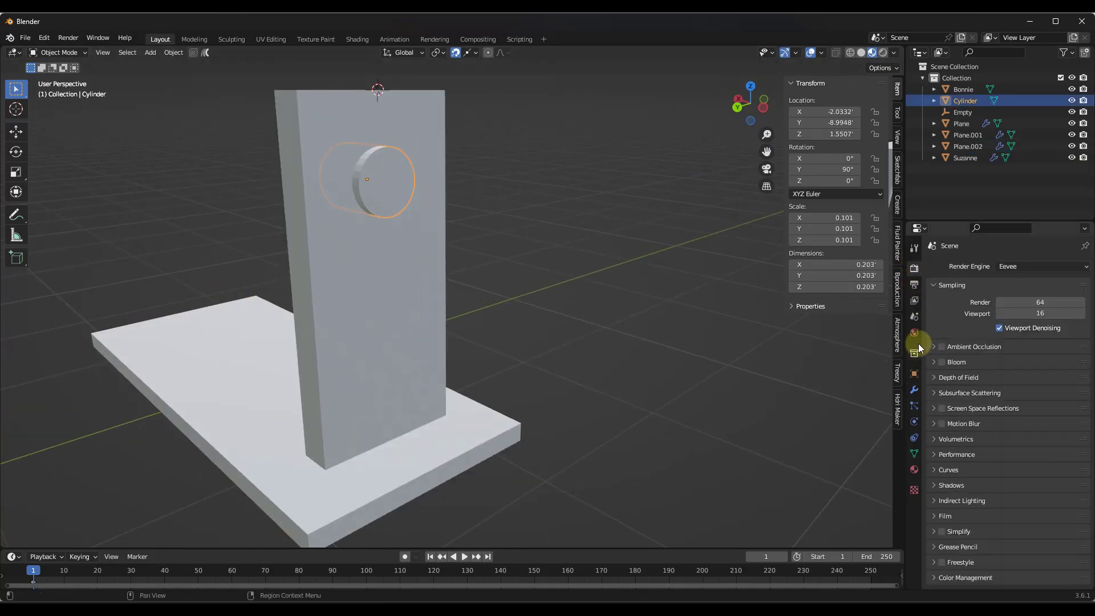
left_click(914, 301)
left_click(915, 317)
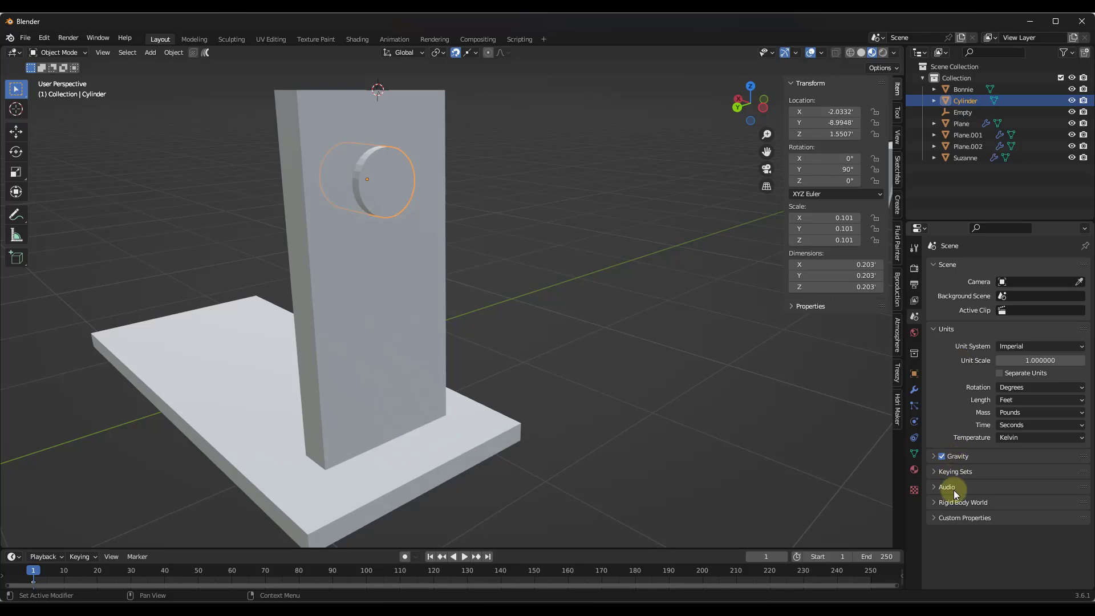
key("ctrl+Tab")
key("ctrl+Tab")
key("ctrl+Tab")
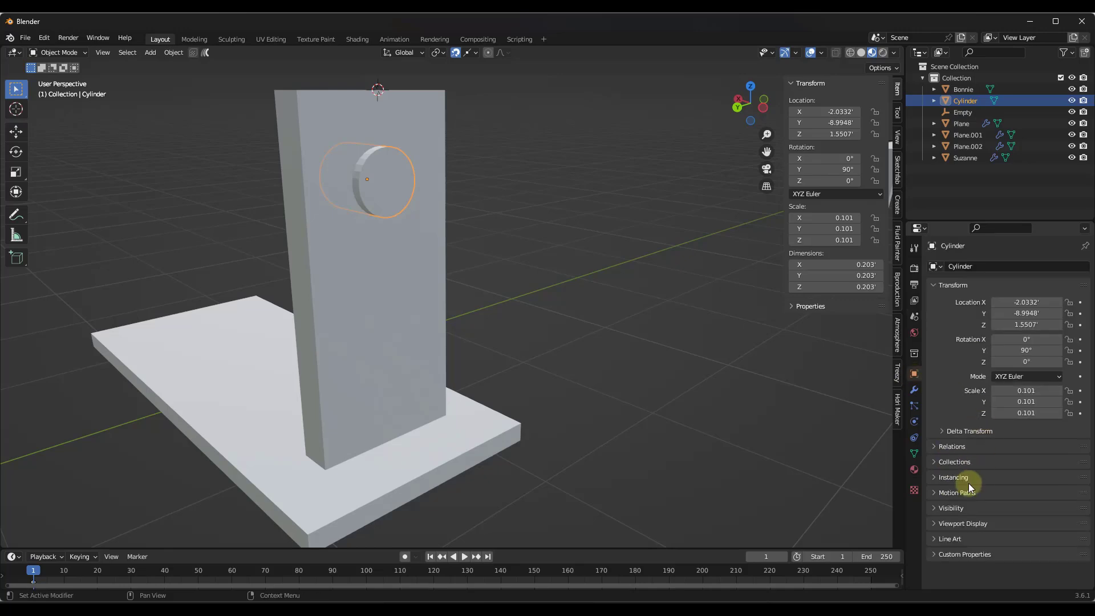
left_click(938, 524)
scroll(1013, 496, "down", 5)
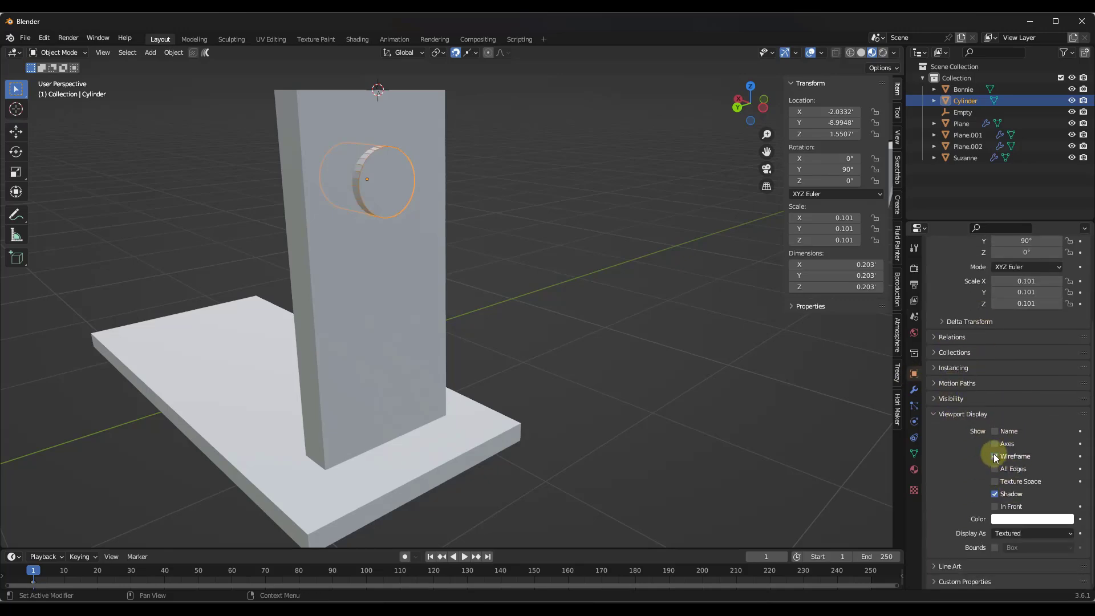
Set the Cylinder's Display As to Wire so it shows as wireframe only.
left_click(1021, 533)
left_click(1011, 508)
left_click(533, 225)
middle_click_drag(533, 225, 418, 254)
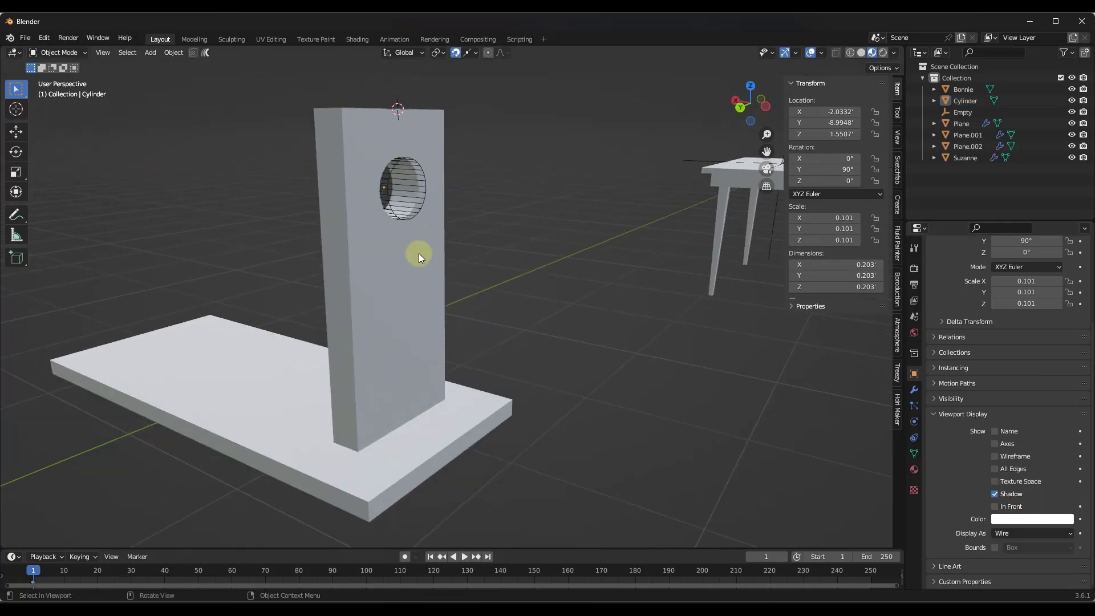
left_click(419, 253)
left_click(510, 234)
mouse_move(510, 235)
middle_mouse_down()
mouse_move(484, 223)
mouse_move(501, 230)
middle_mouse_up()
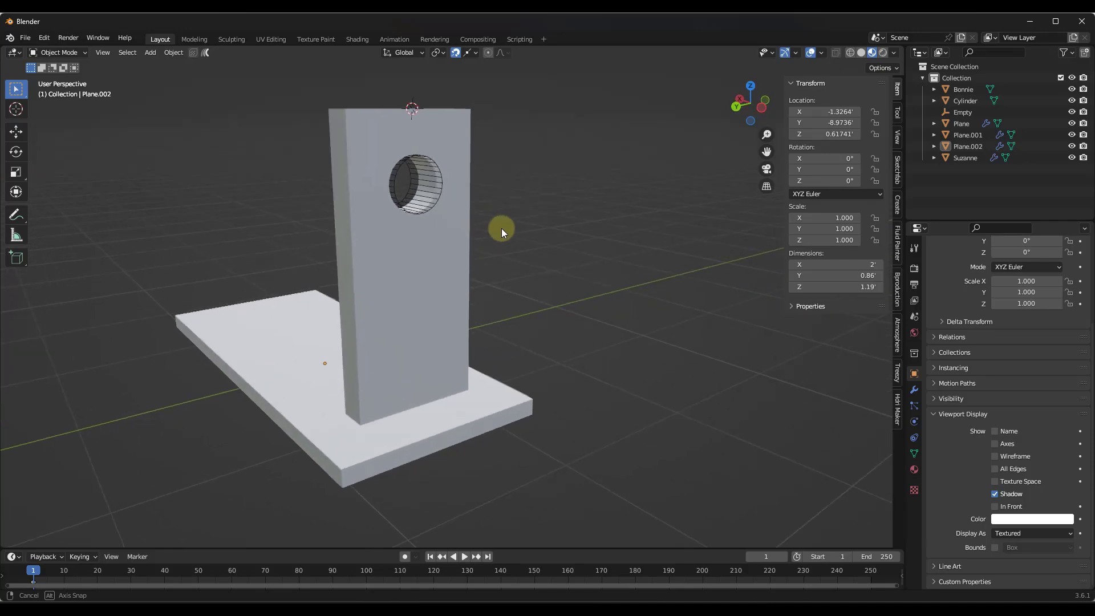
mouse_move(420, 188)
middle_mouse_down()
mouse_move(417, 212)
mouse_move(415, 197)
middle_mouse_up()
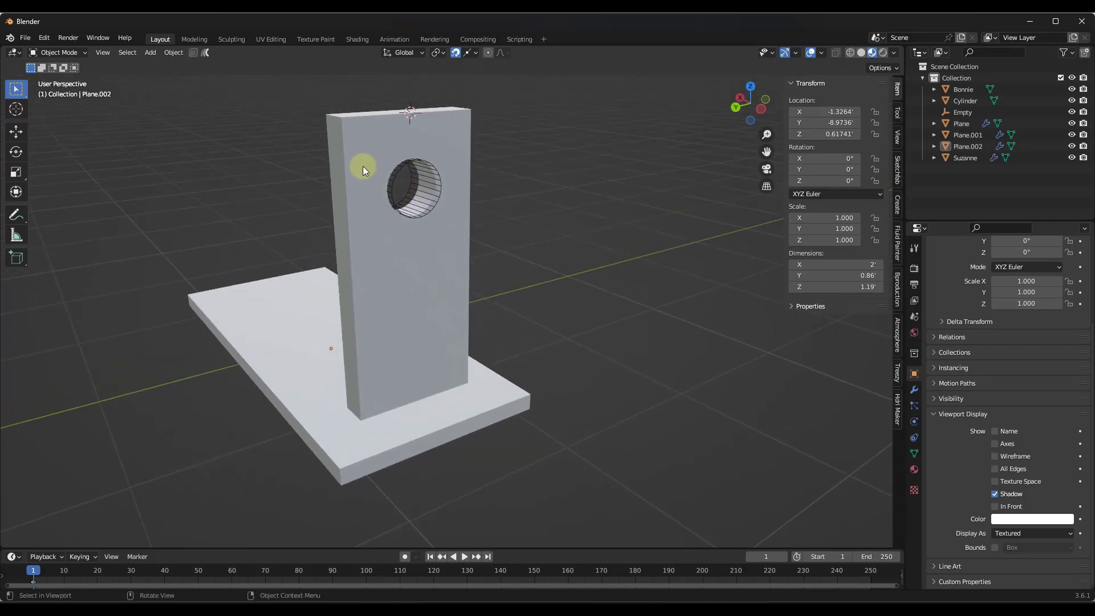
Bevel the plank's two top edges to round off its top.
key("Tab")
middle_click_drag(334, 116, 335, 122)
key("2")
left_click(435, 104)
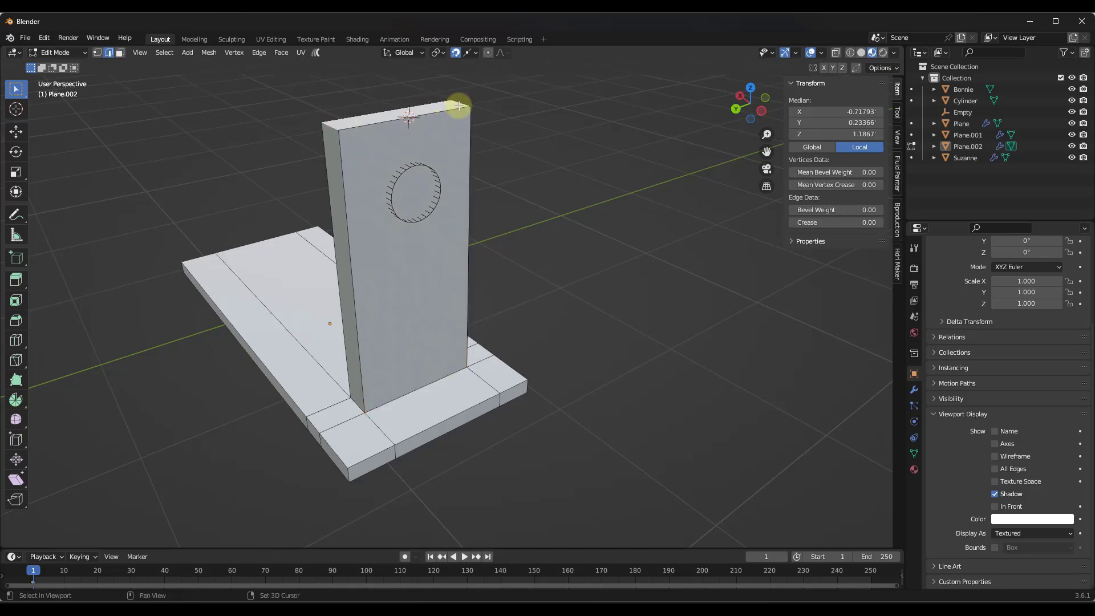
left_click(461, 103, "shift")
key("ctrl+b")
scroll(154, 118, "up", 3)
left_click(154, 118)
key("Tab")
middle_click_drag(154, 117, 560, 225)
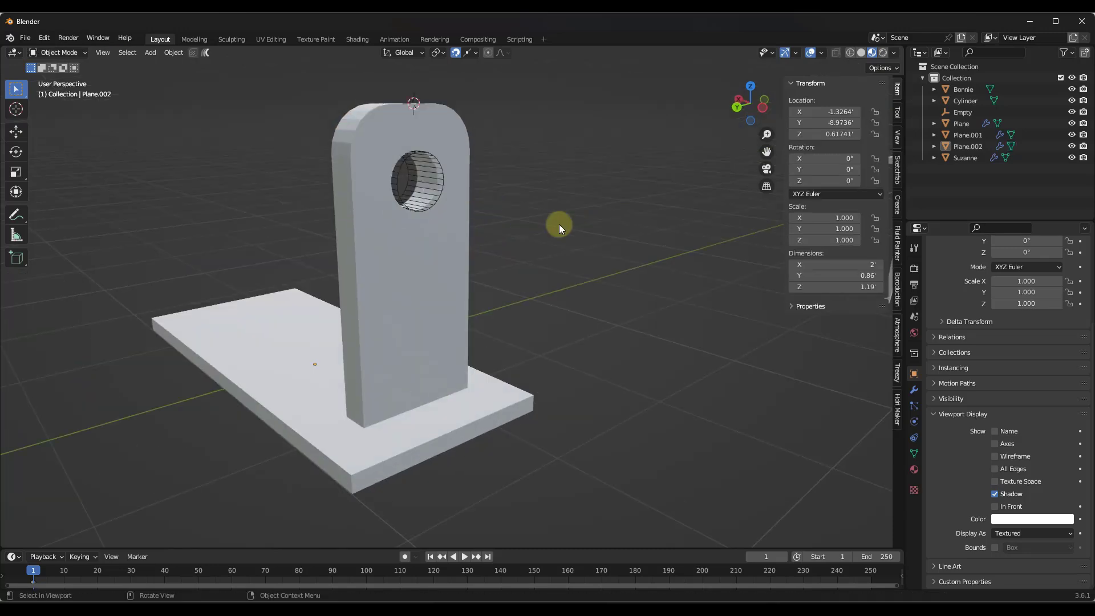
scroll(524, 258, "down", 2)
middle_click_drag(524, 258, 430, 255)
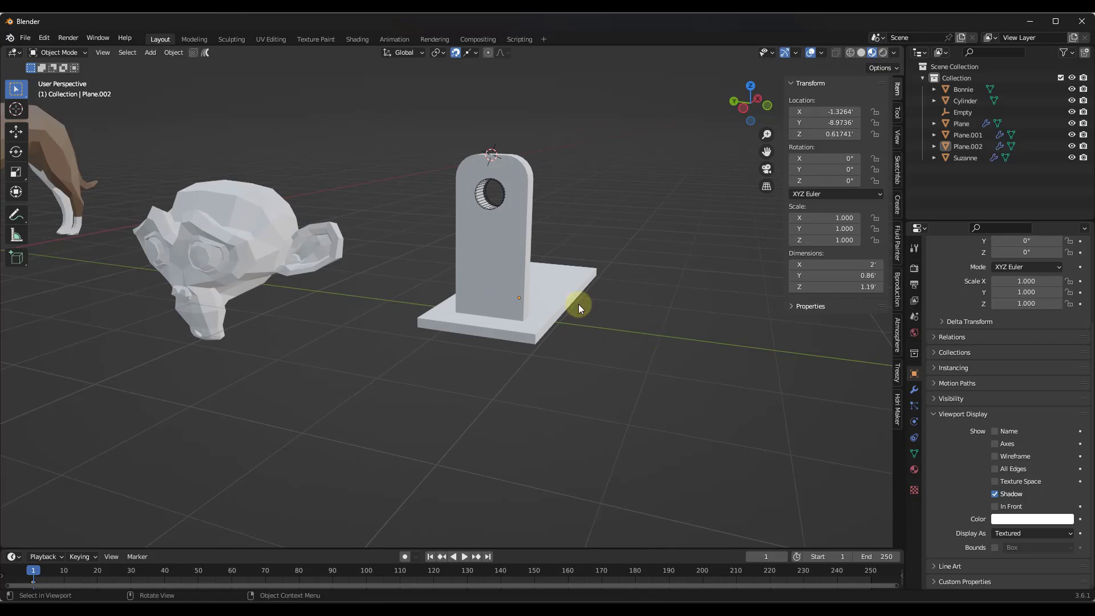
Add a Mirror modifier to Plane.002, stacked after its Boolean.
left_click(520, 275)
scroll(641, 265, "up", 3)
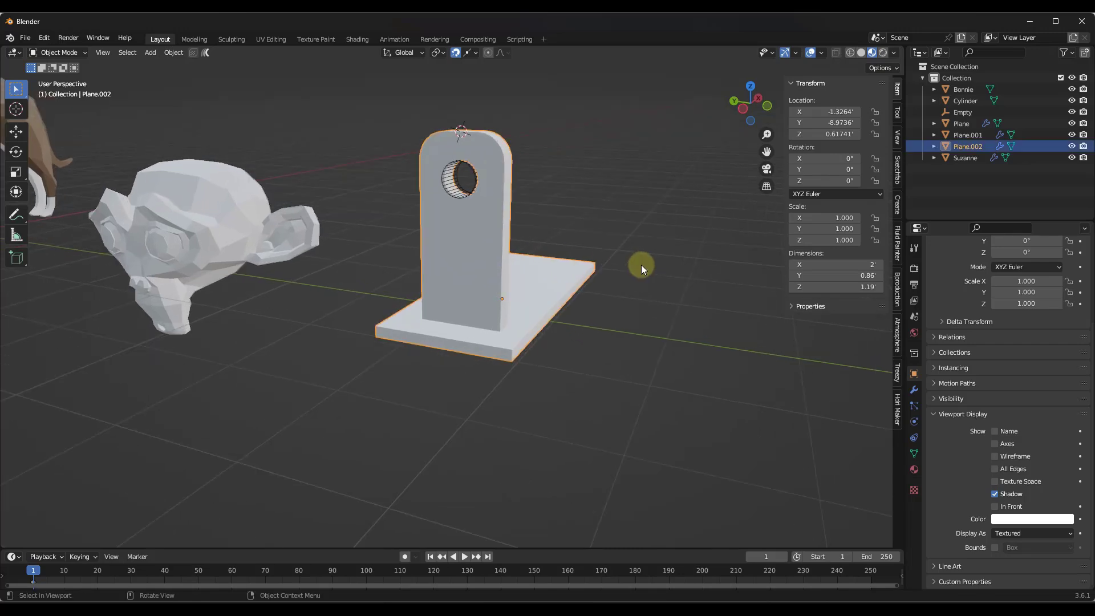
scroll(461, 222, "down", 1)
left_click(915, 390)
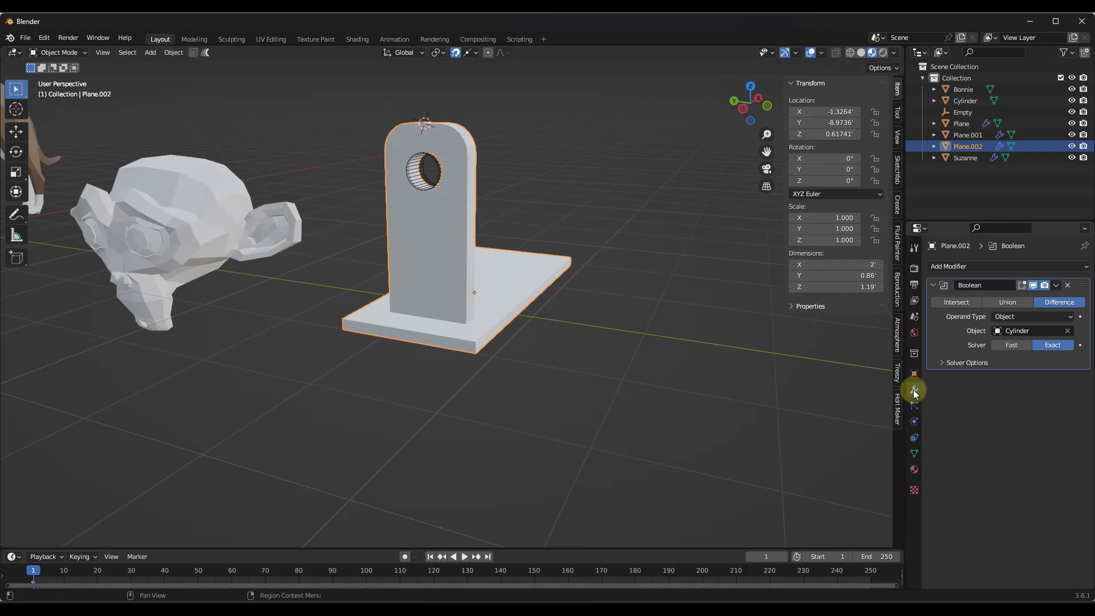
left_click(984, 273)
left_click(861, 396)
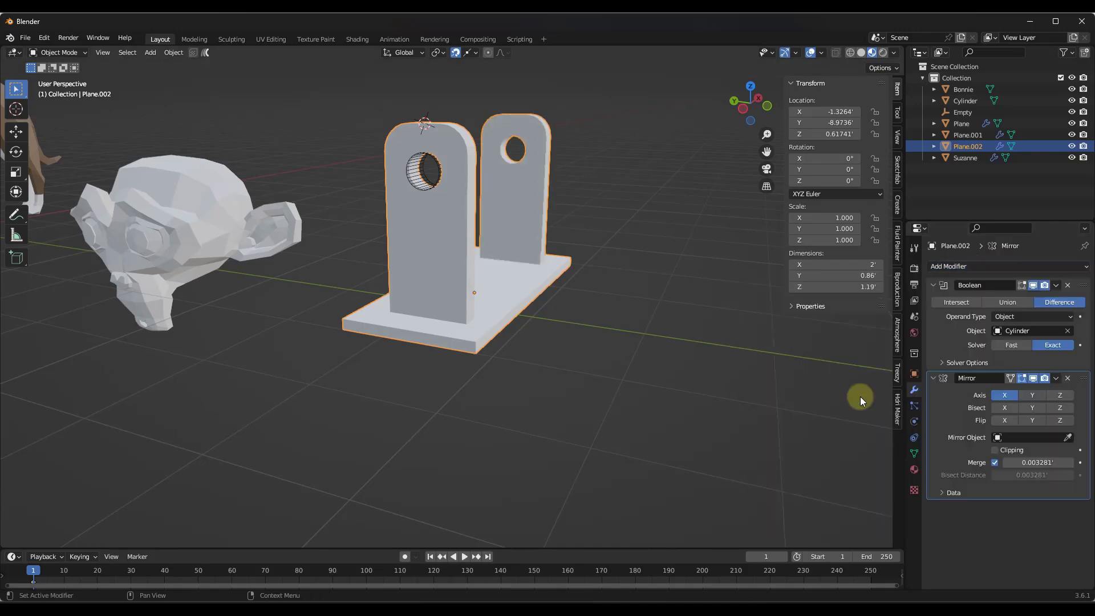
Set the Mirror modifier to mirror along Y only, with X disabled.
middle_click_drag(574, 255, 478, 273)
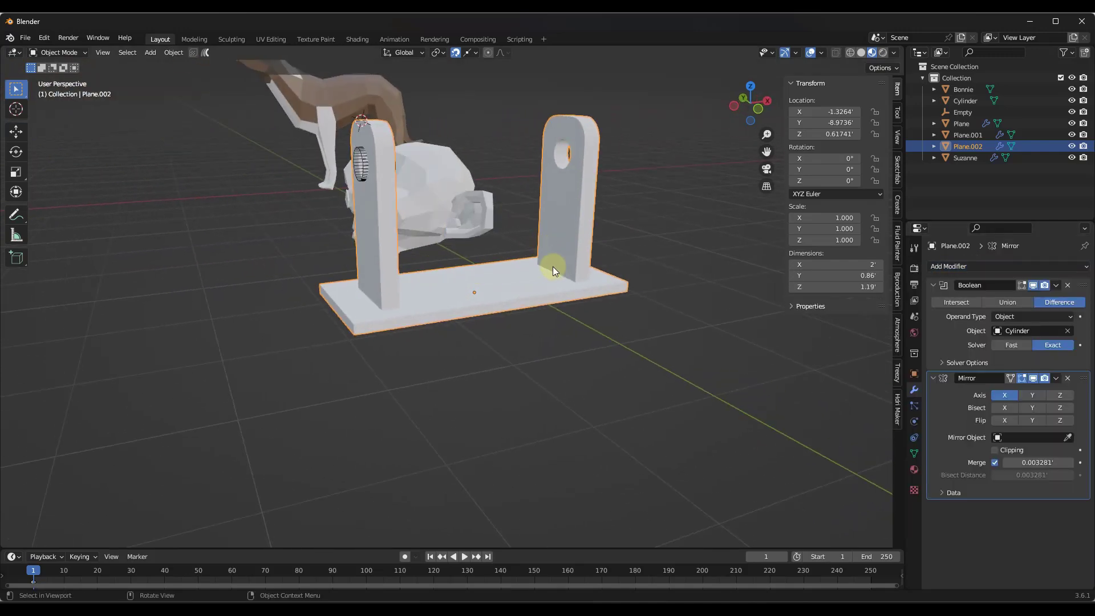
middle_click_drag(559, 266, 765, 334)
left_click(1029, 395)
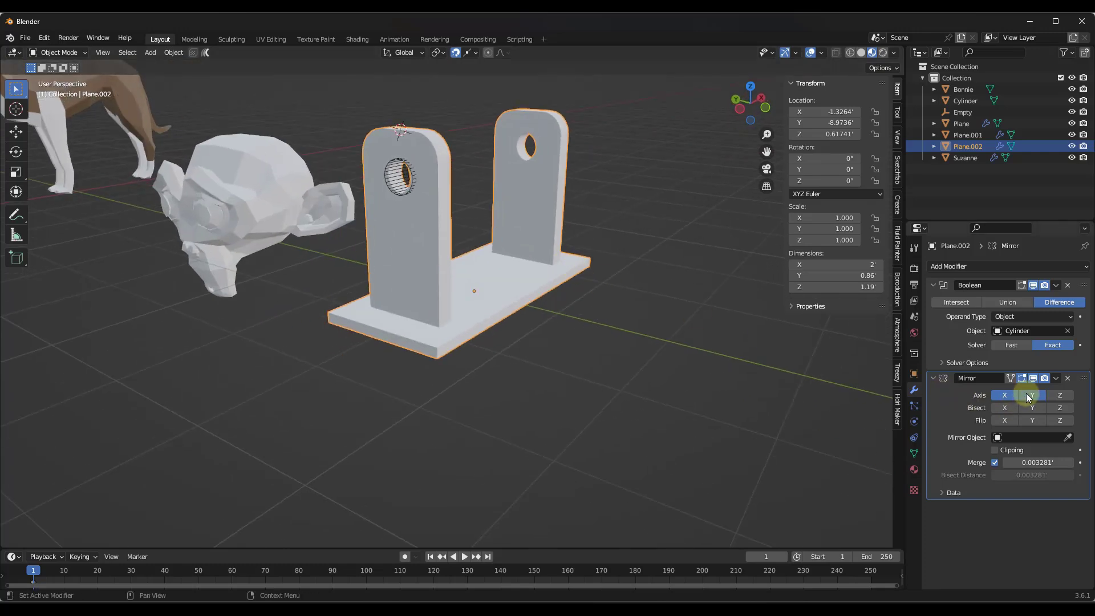
left_click(1008, 394)
middle_click_drag(656, 297, 601, 304)
scroll(457, 279, "up", 5)
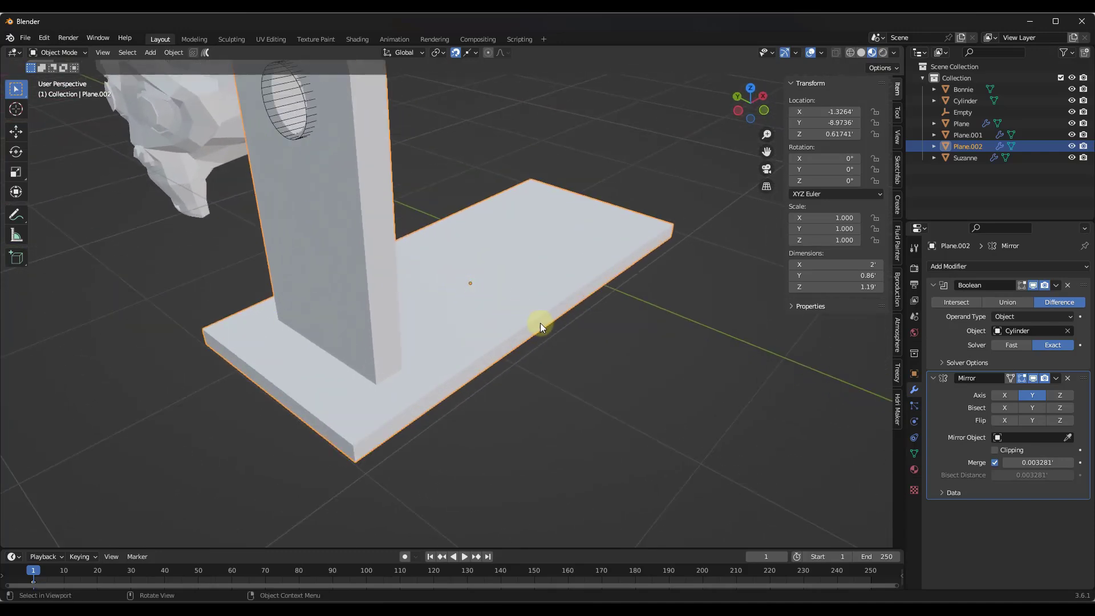
mouse_move(471, 289)
middle_mouse_down()
mouse_move(489, 254)
mouse_move(487, 200)
mouse_move(485, 289)
middle_mouse_up()
scroll(491, 266, "down", 4)
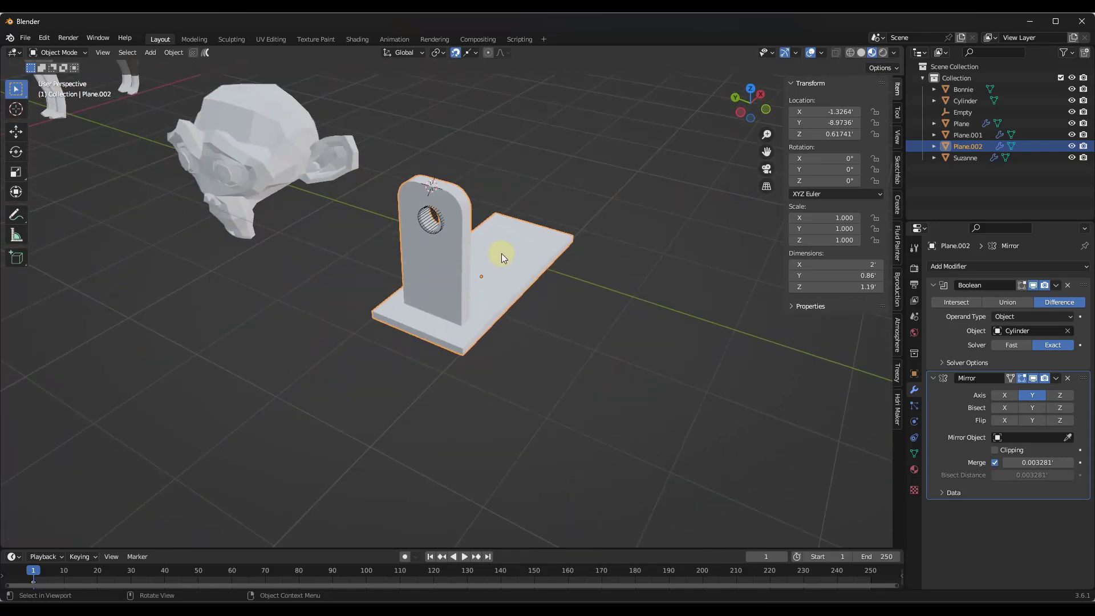
Enable Affect Only Origins in the viewport transform options.
middle_click_drag(502, 241, 502, 242)
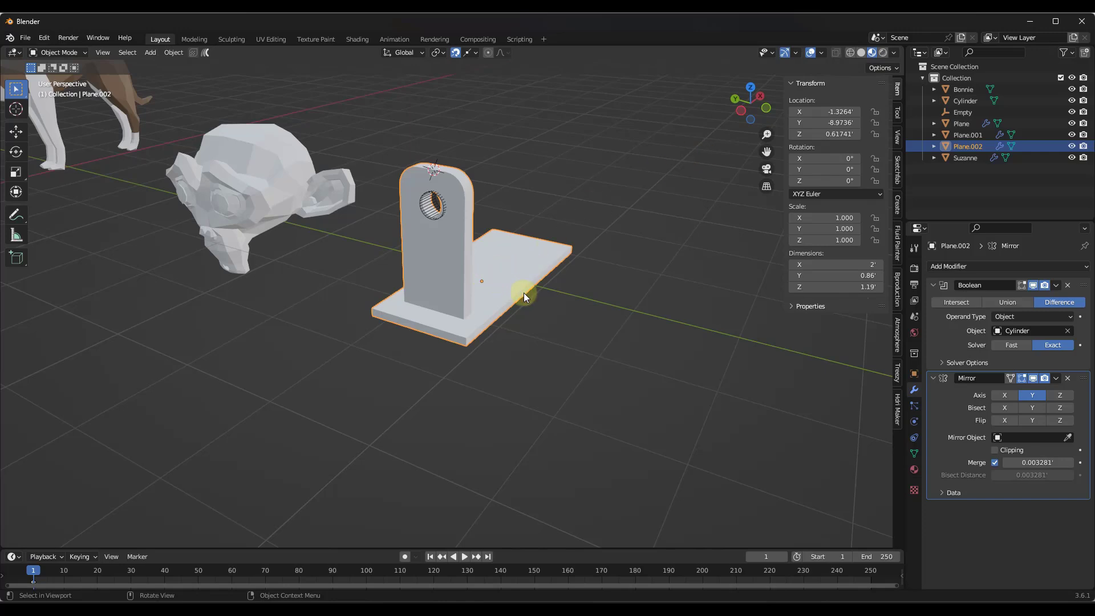
left_click(888, 69)
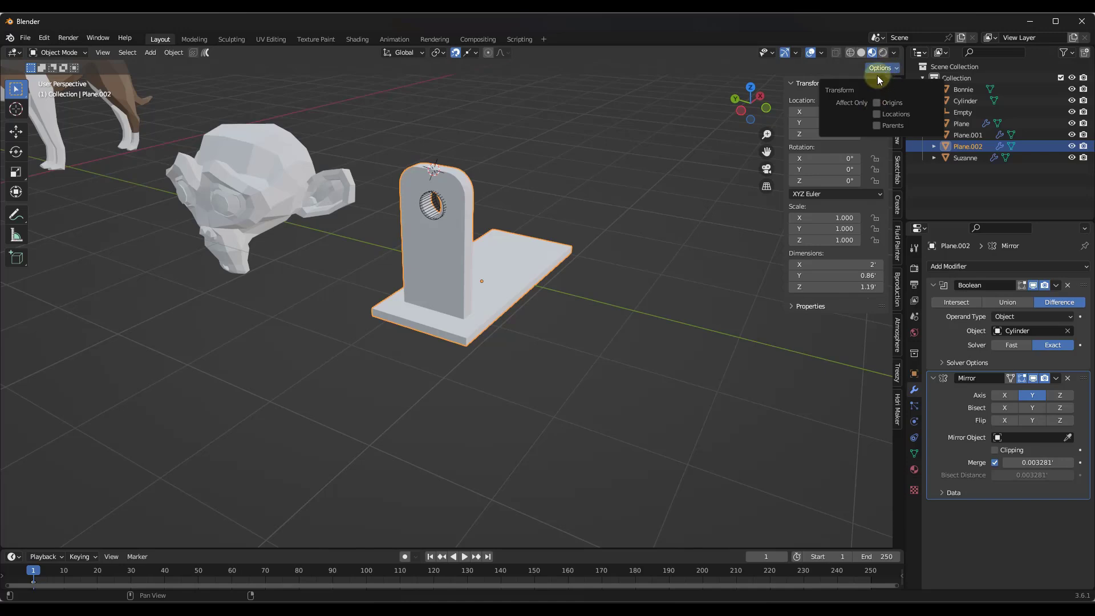
scroll(503, 299, "up", 2)
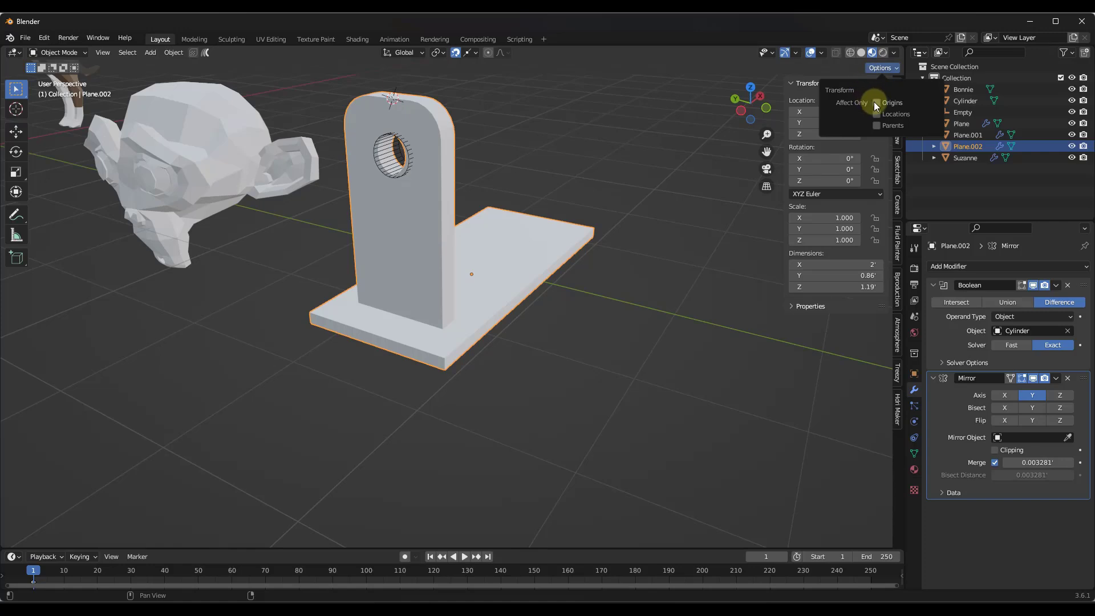
left_click(877, 102)
Move the bracket's origin along Y so the mirror forms a second holed upright.
key("g")
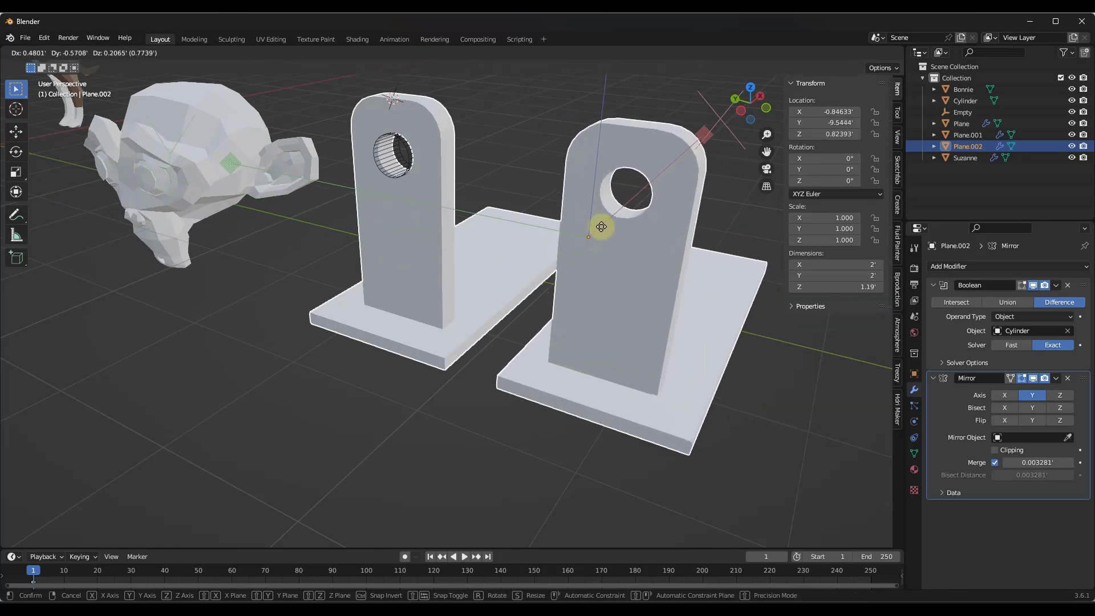
key("y")
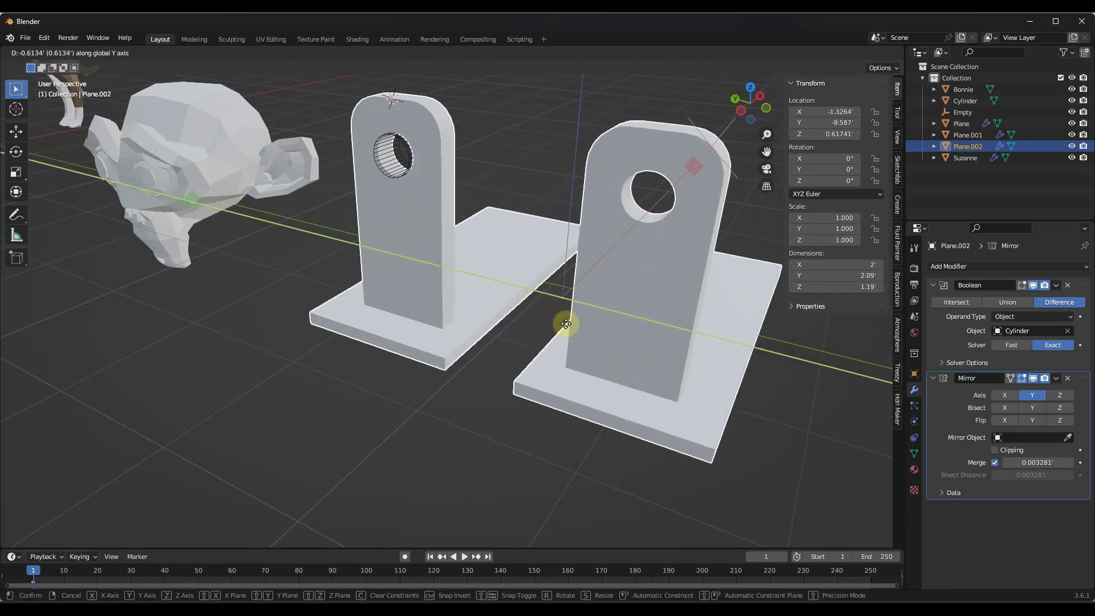
left_click(566, 324)
middle_click_drag(477, 330, 533, 337)
key("g")
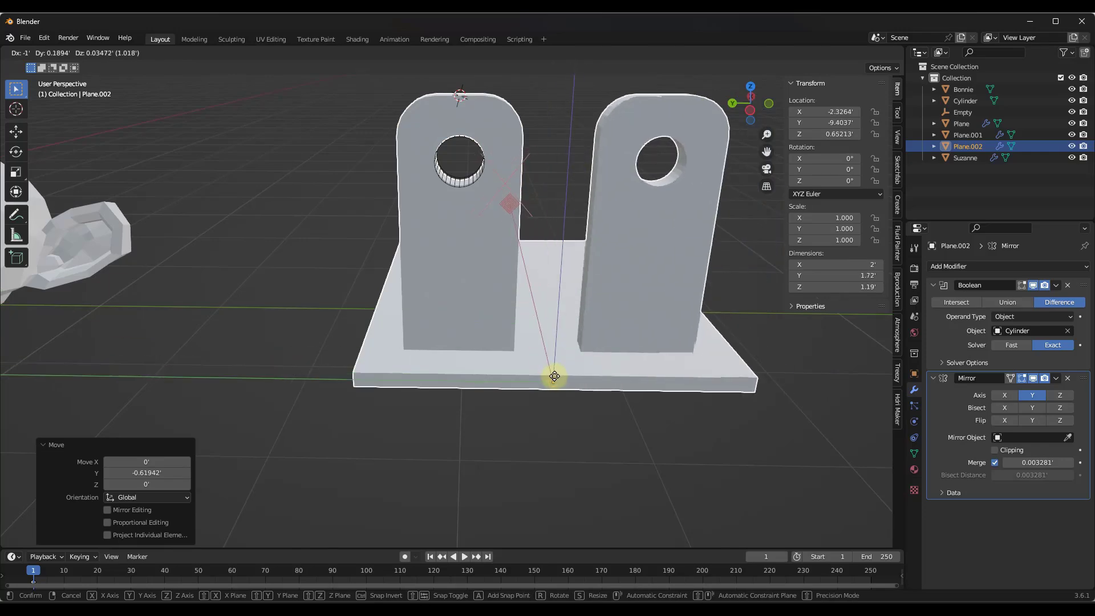
left_click(556, 376)
Move the base's front-edge vertices 0.96412 inward along X, making the object 1.04 across.
middle_click_drag(561, 379, 834, 95)
left_click(882, 68)
middle_click_drag(587, 269, 506, 313)
key("Tab")
key("1")
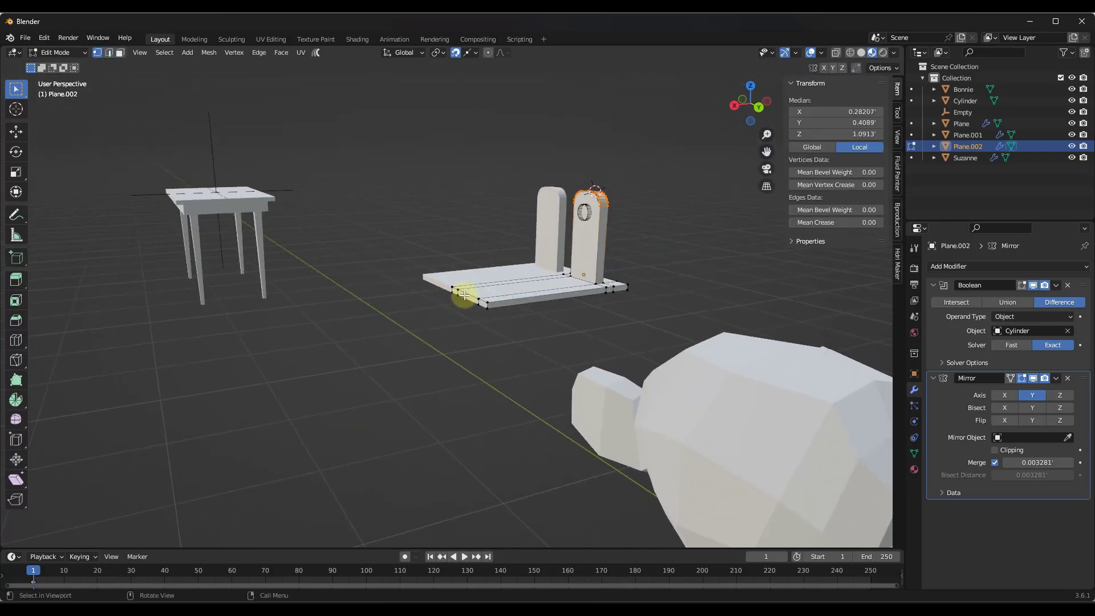
left_click(486, 306)
key("g")
key("y")
key("x")
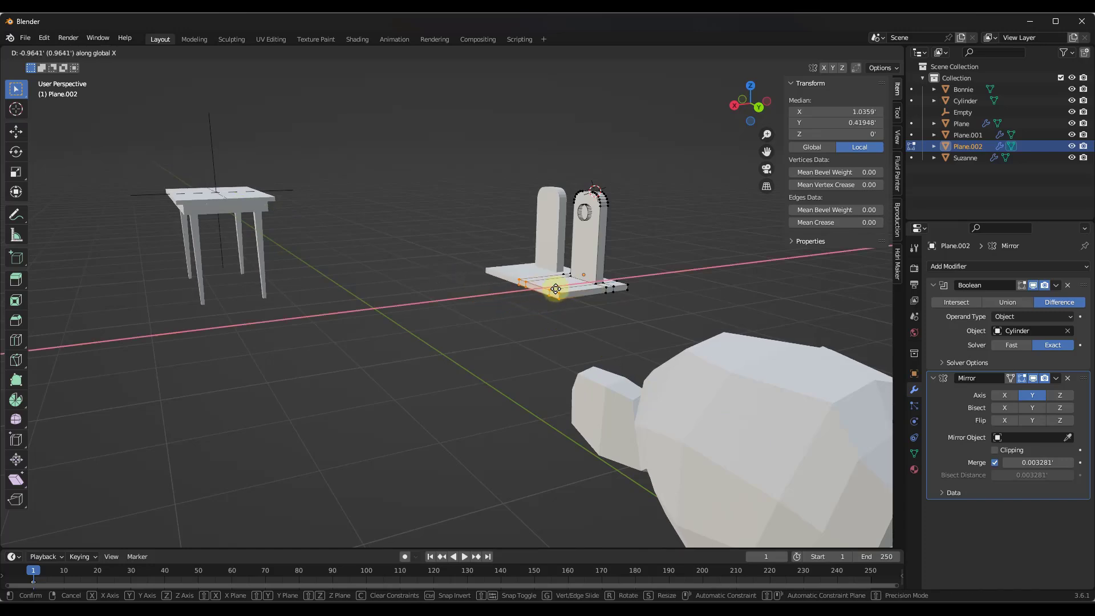
left_click(557, 290)
scroll(556, 289, "up", 6)
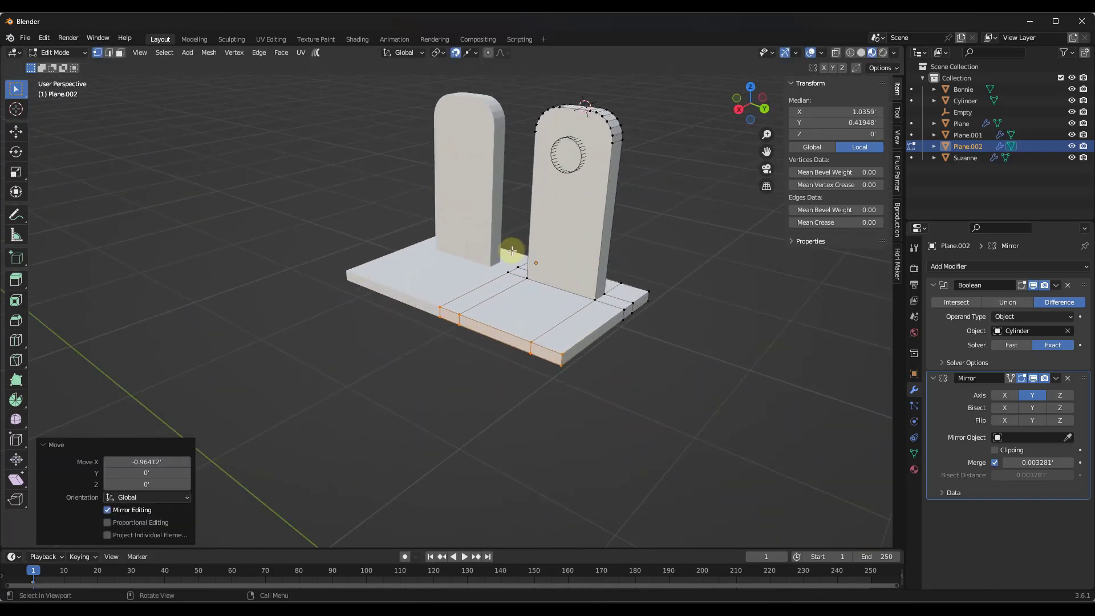
mouse_move(513, 249)
middle_mouse_down()
mouse_move(531, 252)
mouse_move(532, 240)
middle_mouse_up()
key("Tab")
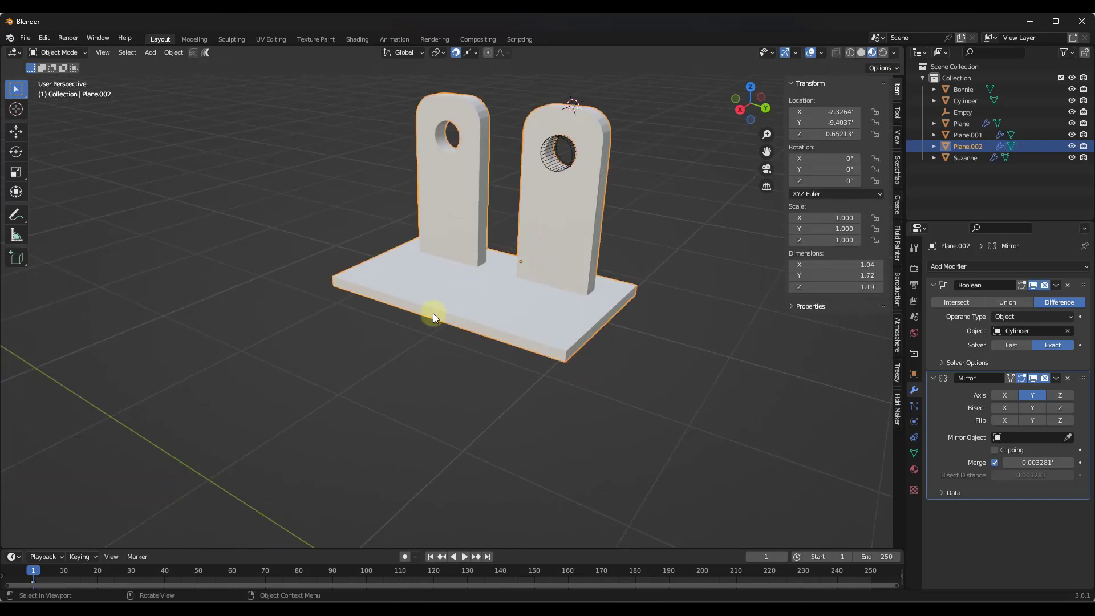
Move the bracket's origin along X using origin-only transforms.
left_click(1004, 395)
left_click(1003, 397)
middle_click_drag(519, 265, 495, 263)
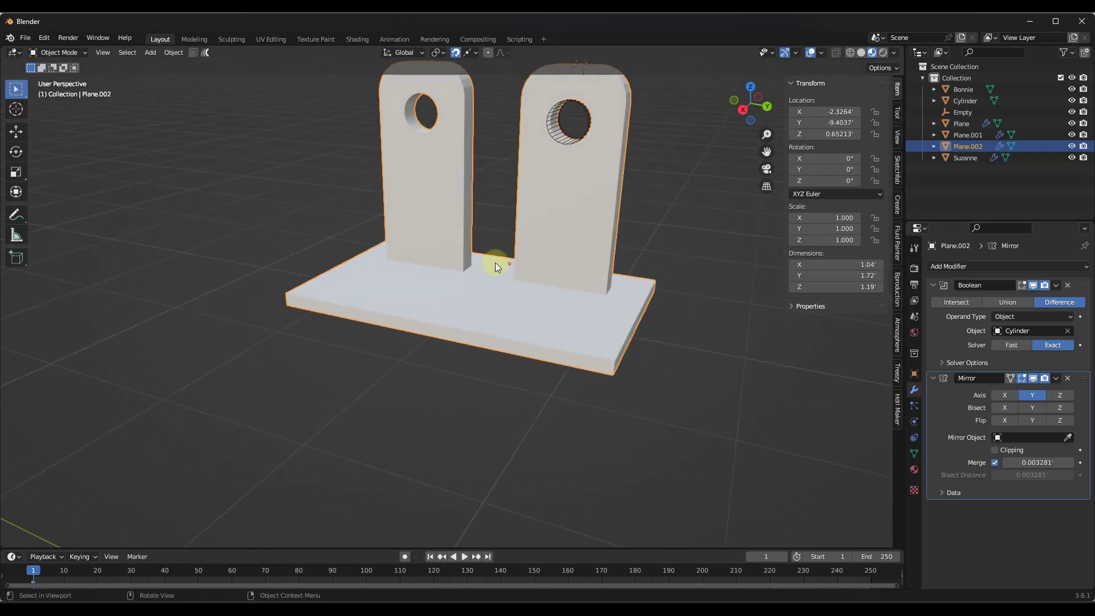
left_click(892, 68)
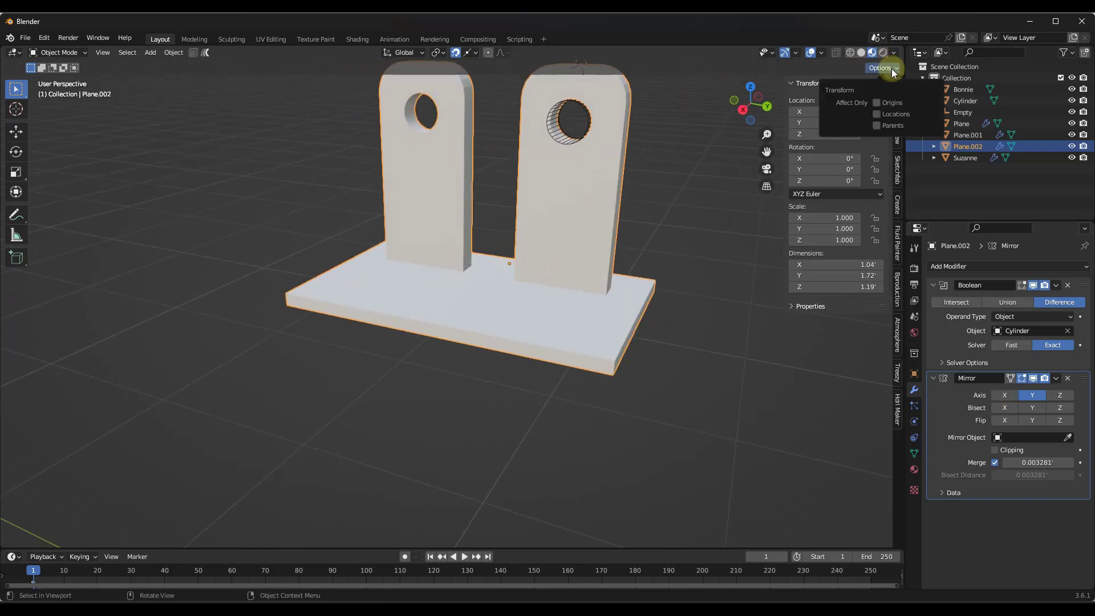
left_click(878, 103)
key("g")
key("x")
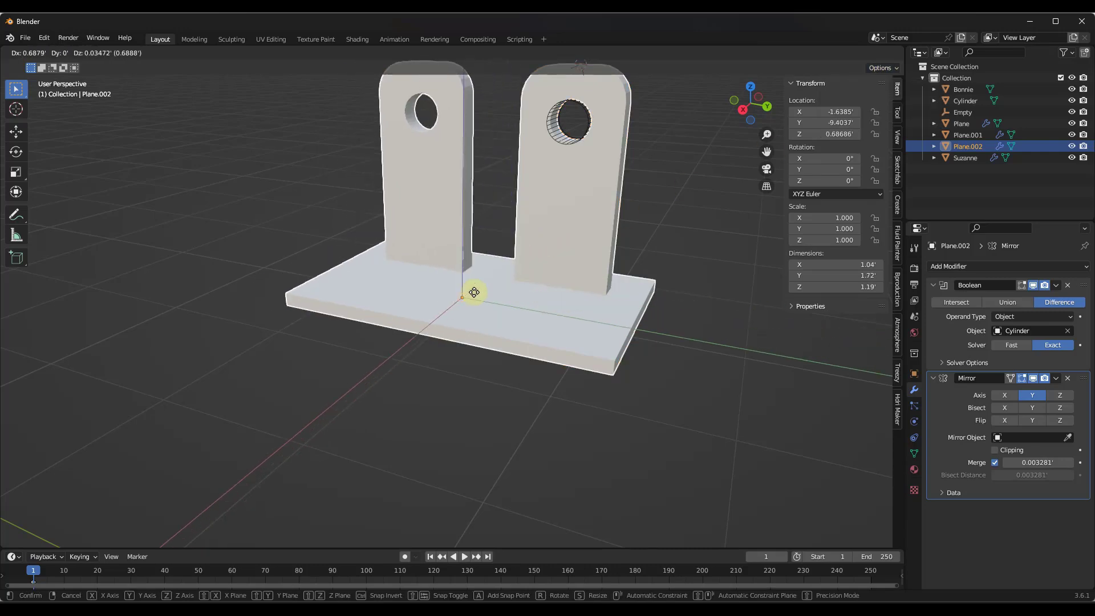
left_click(444, 324)
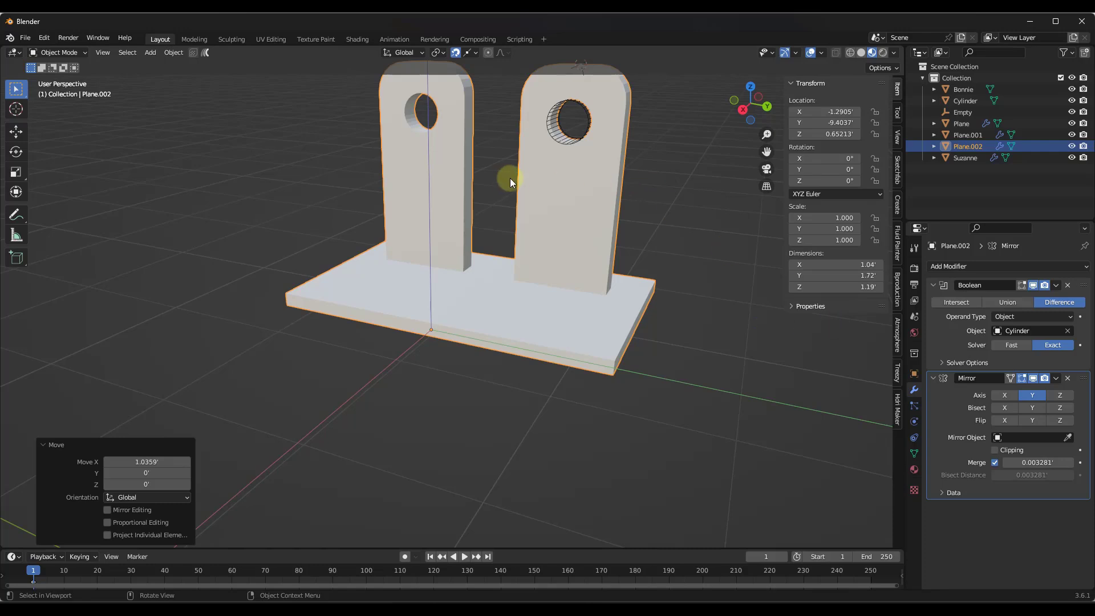
Enable X mirroring to get four holed uprights at 2.07 × 1.72 × 1.19.
middle_click_drag(532, 192, 450, 355)
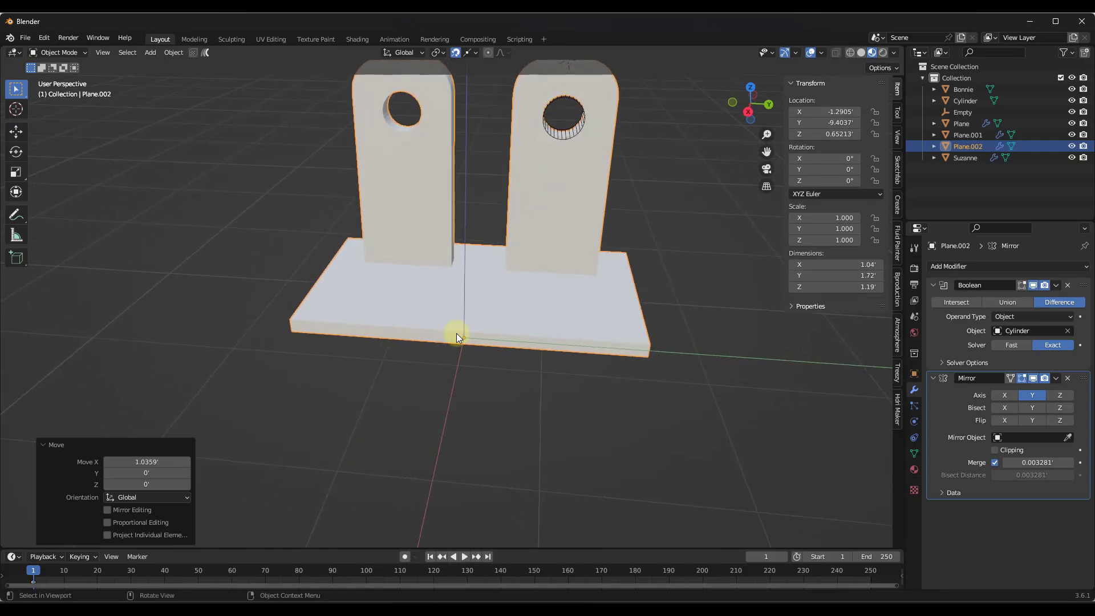
left_click(1005, 395)
middle_click_drag(802, 388, 482, 313)
Bevel the base's front corner into a smooth rounded corner, mirrored to all four.
scroll(460, 284, "down", 4)
key("Tab")
scroll(526, 392, "up", 6)
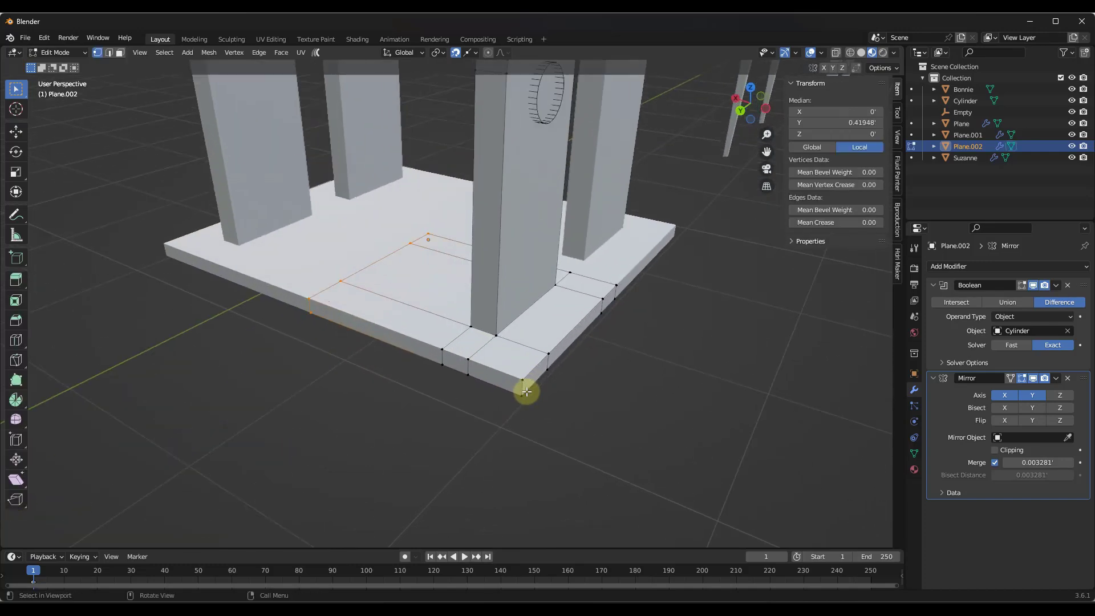
left_click(521, 393)
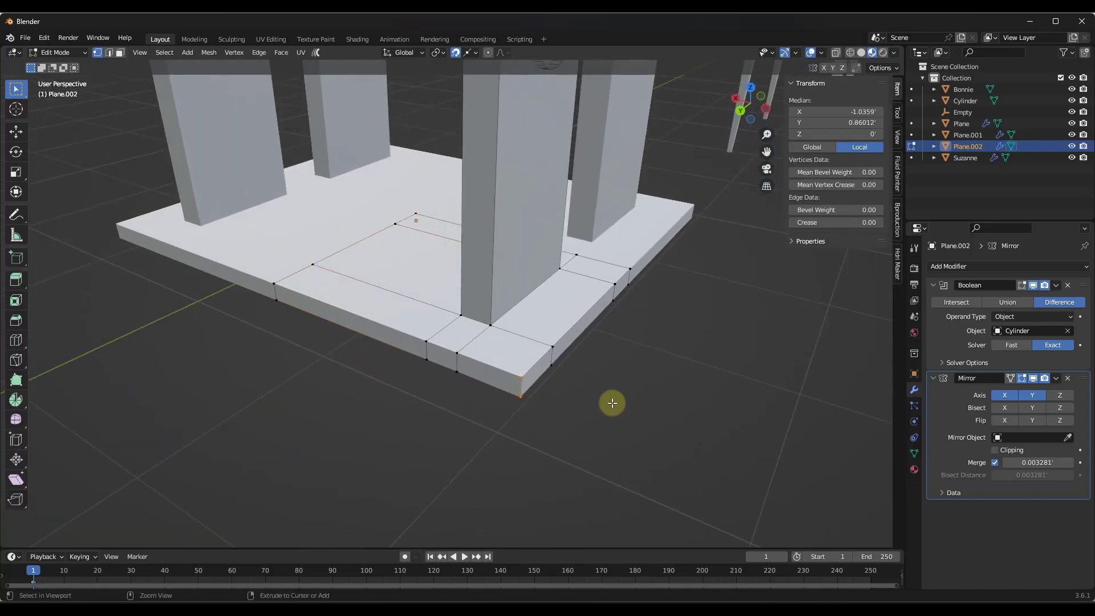
key("ctrl+b")
mouse_move(374, 344)
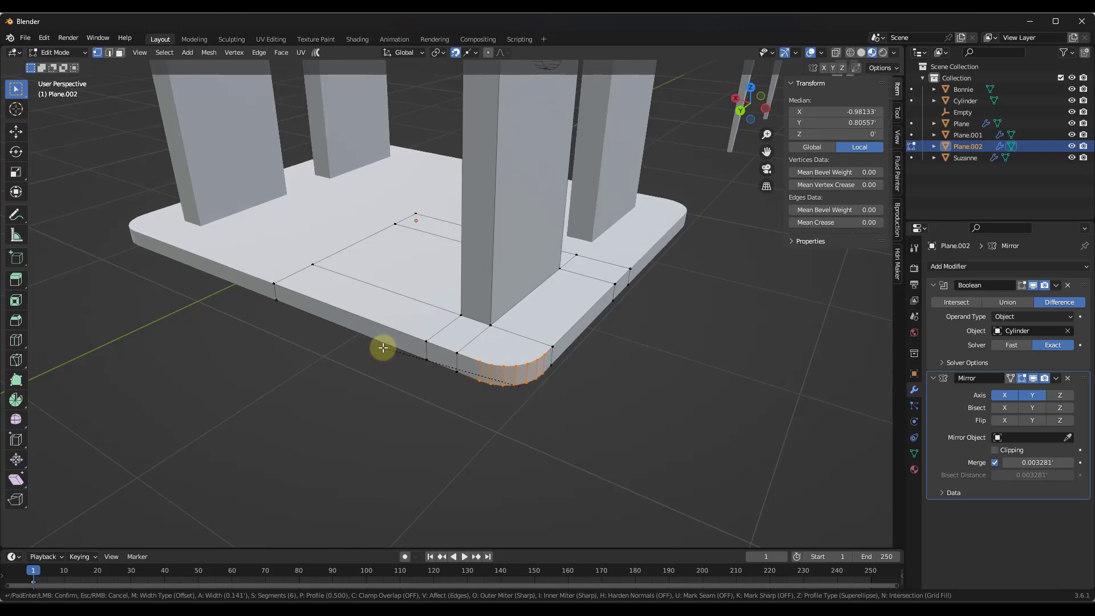
left_click(383, 347)
key("Tab")
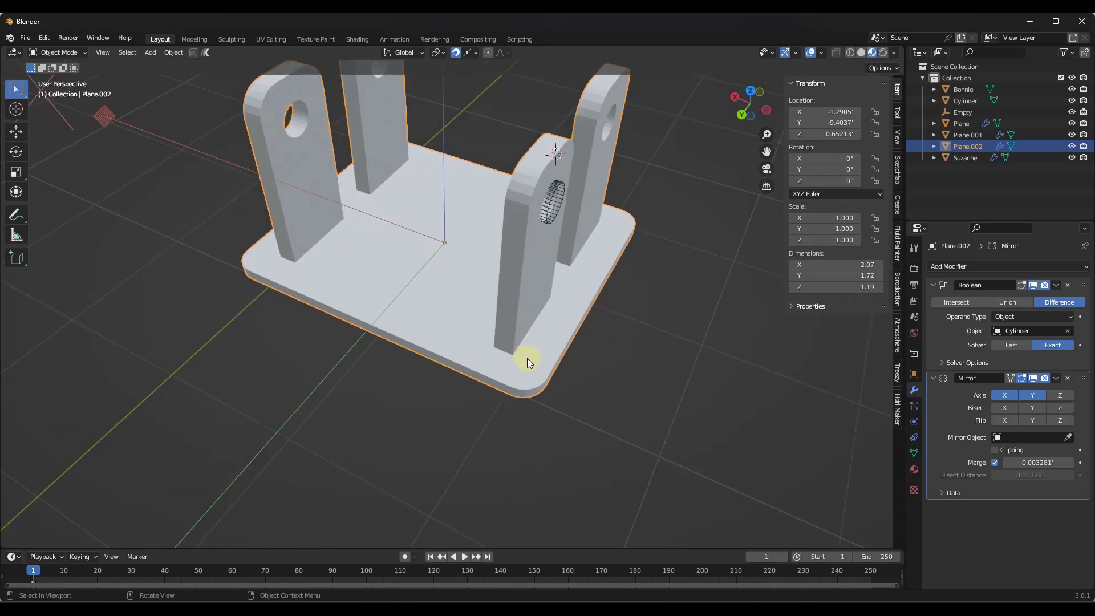
middle_click_drag(527, 358, 529, 385)
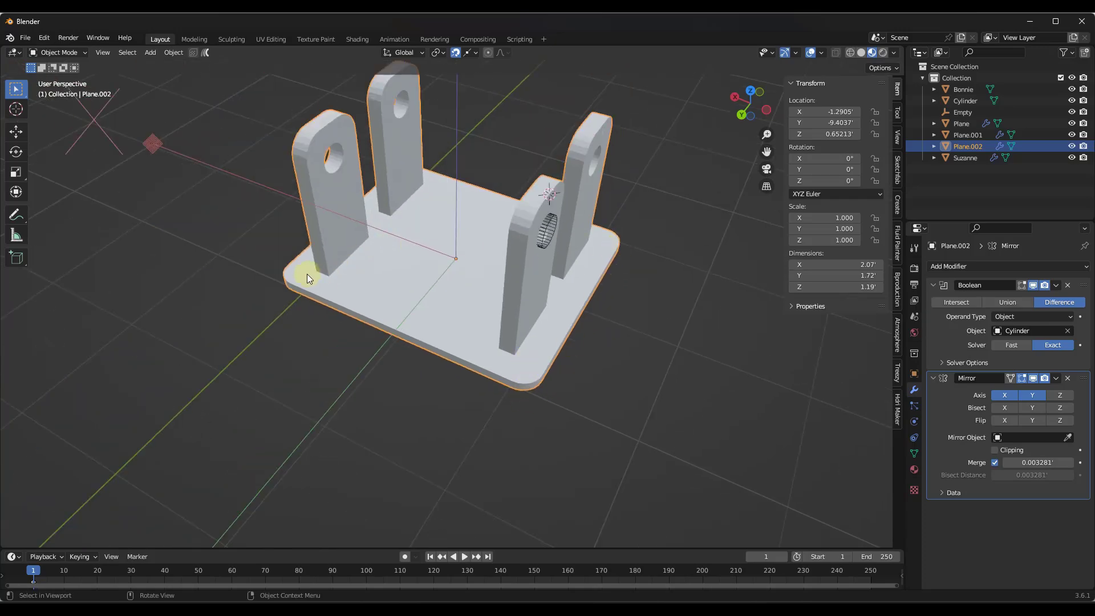
Reorder the Boolean below the Mirror modifier so every mirrored upright shows the hole.
middle_click_drag(307, 273, 382, 254)
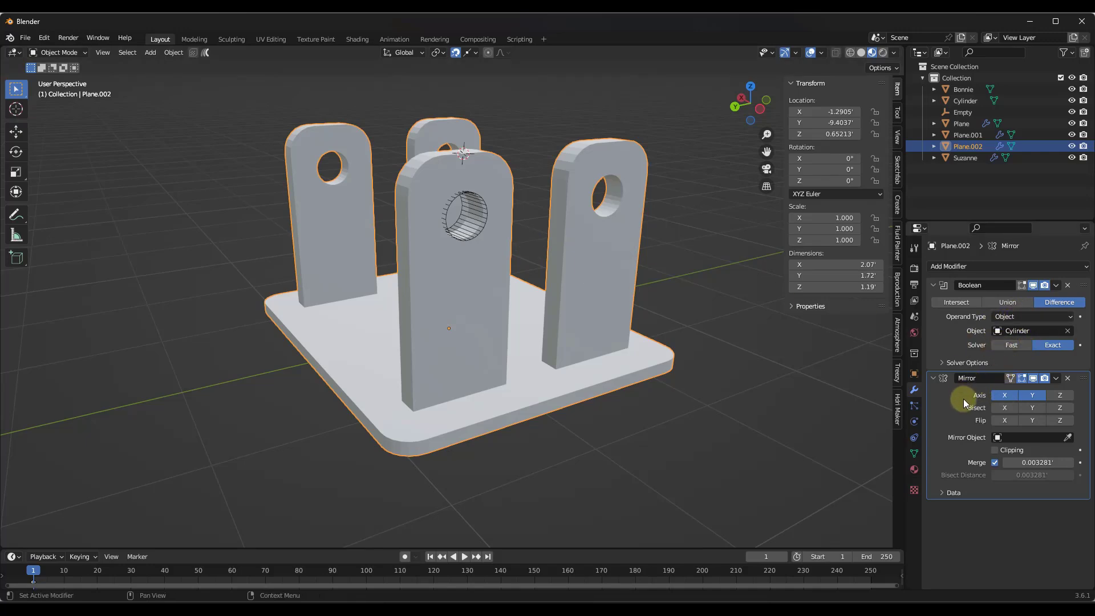
middle_click_drag(489, 221, 465, 191)
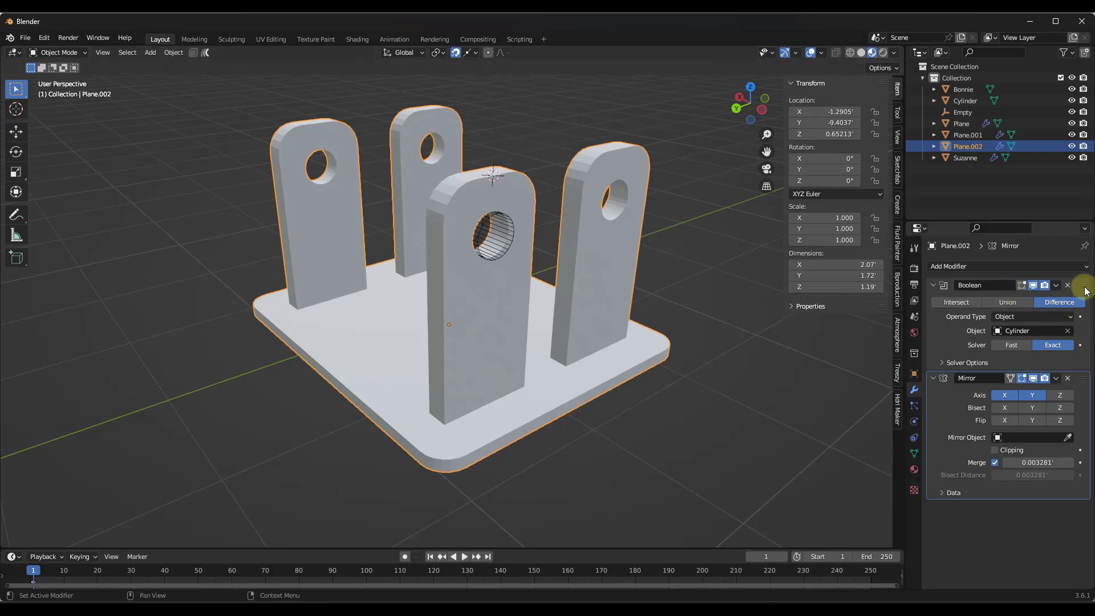
mouse_move(1084, 286)
left_mouse_down()
mouse_move(1082, 484)
mouse_move(1082, 284)
left_mouse_up()
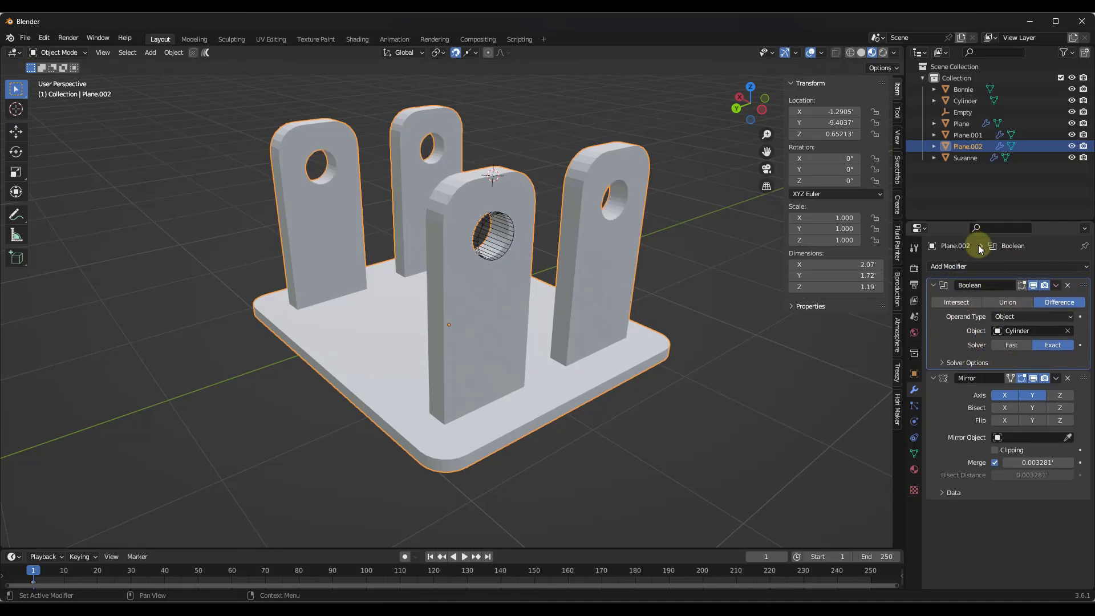
Duplicate the cutting cylinder's geometry and move the copy straight down below the first.
left_click(511, 230)
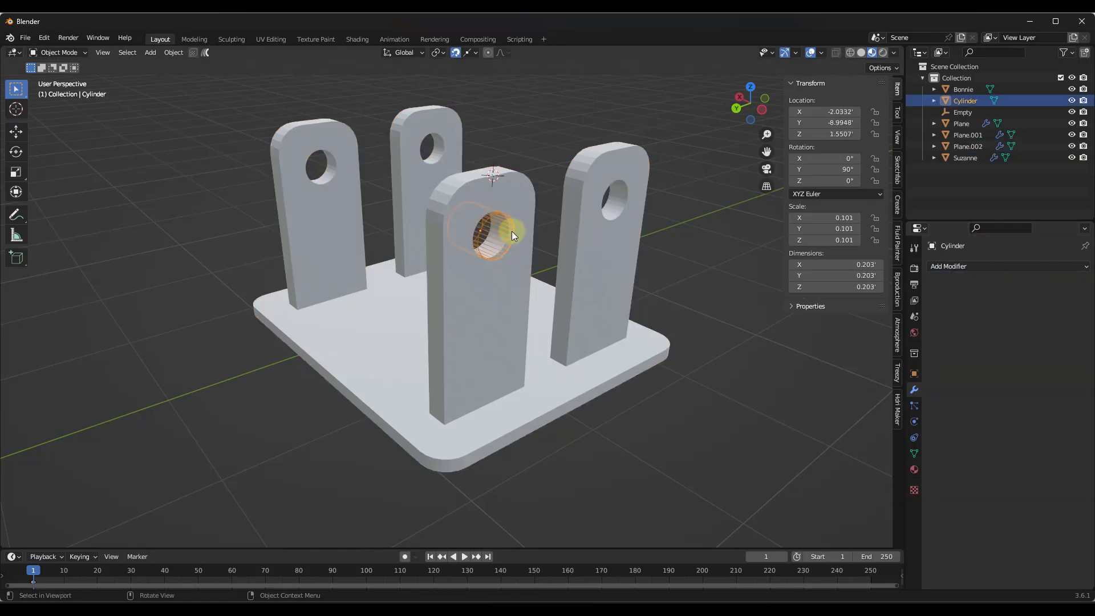
key("Tab")
scroll(512, 218, "up", 1)
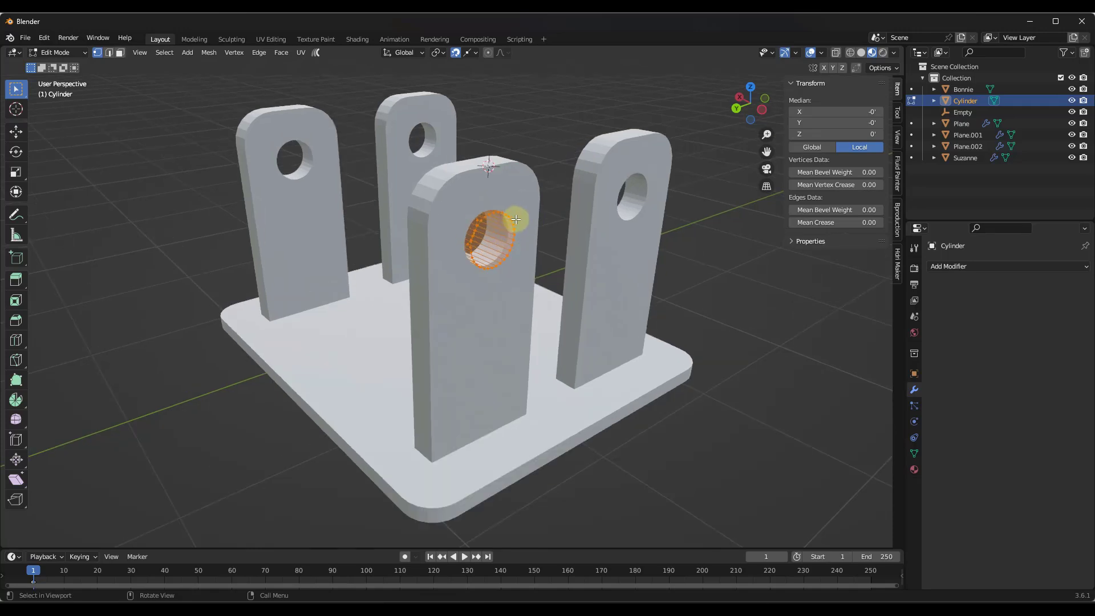
key("g")
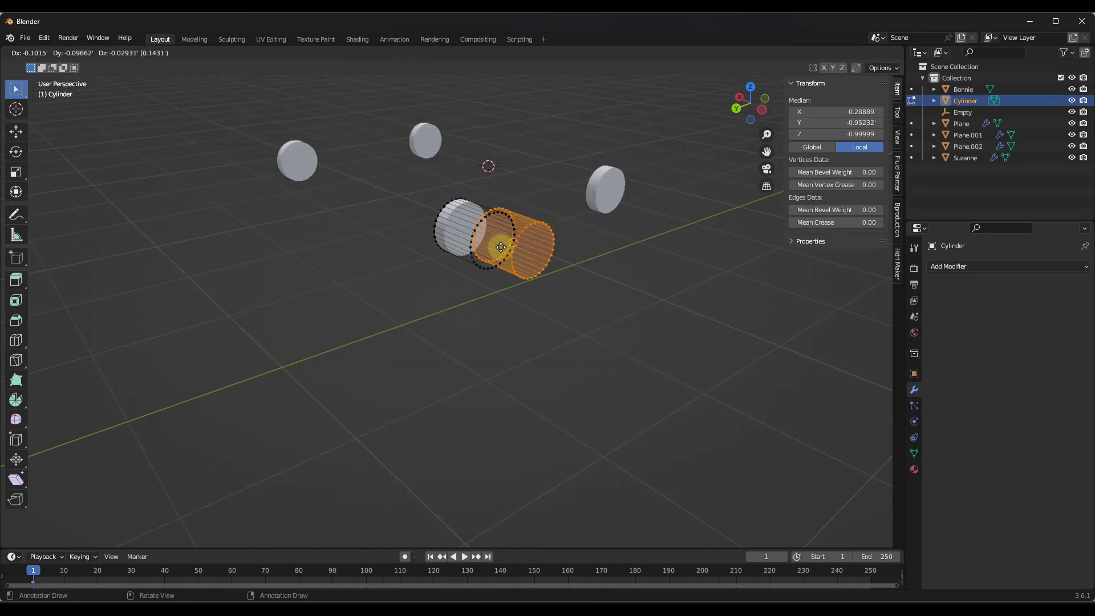
key("x")
key("z")
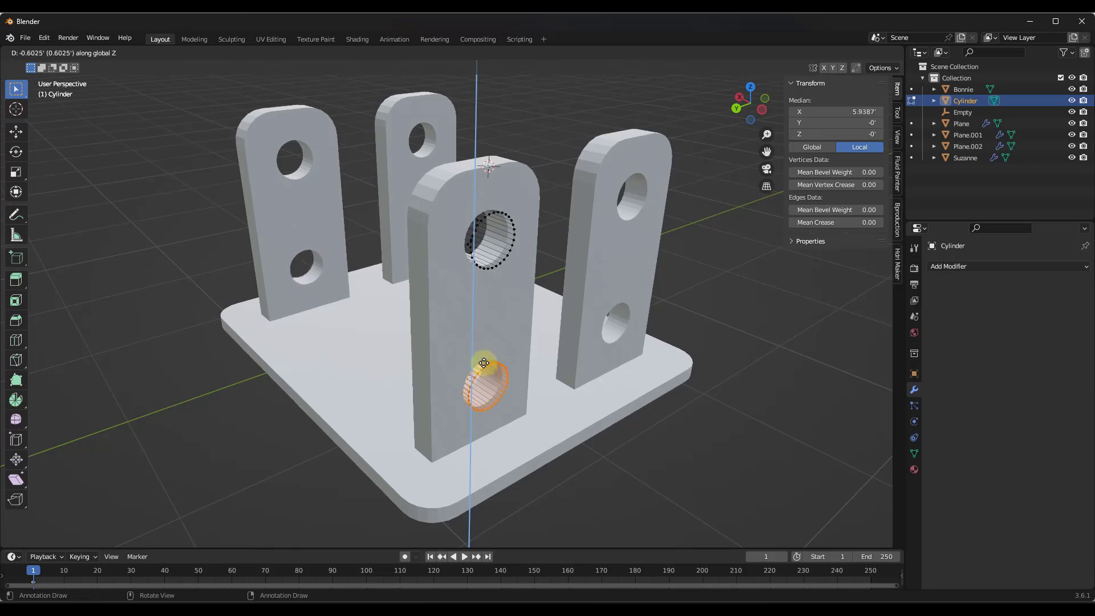
left_click(484, 363)
Check the second holes in each bracket, then return to Object Mode with the cylinder deselected.
scroll(366, 332, "down", 3)
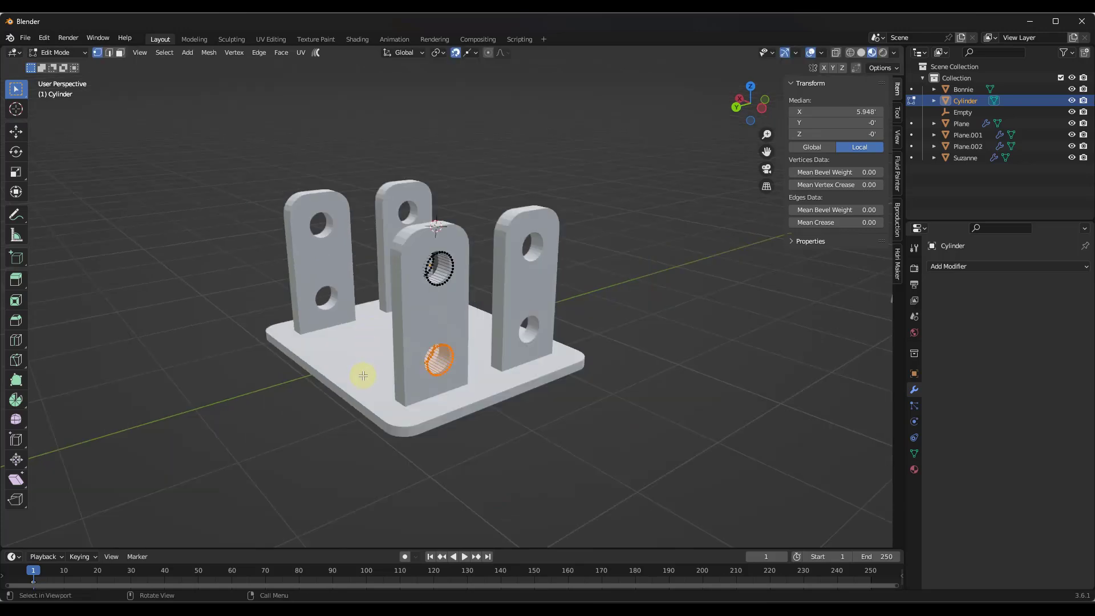
middle_click_drag(562, 317, 587, 326)
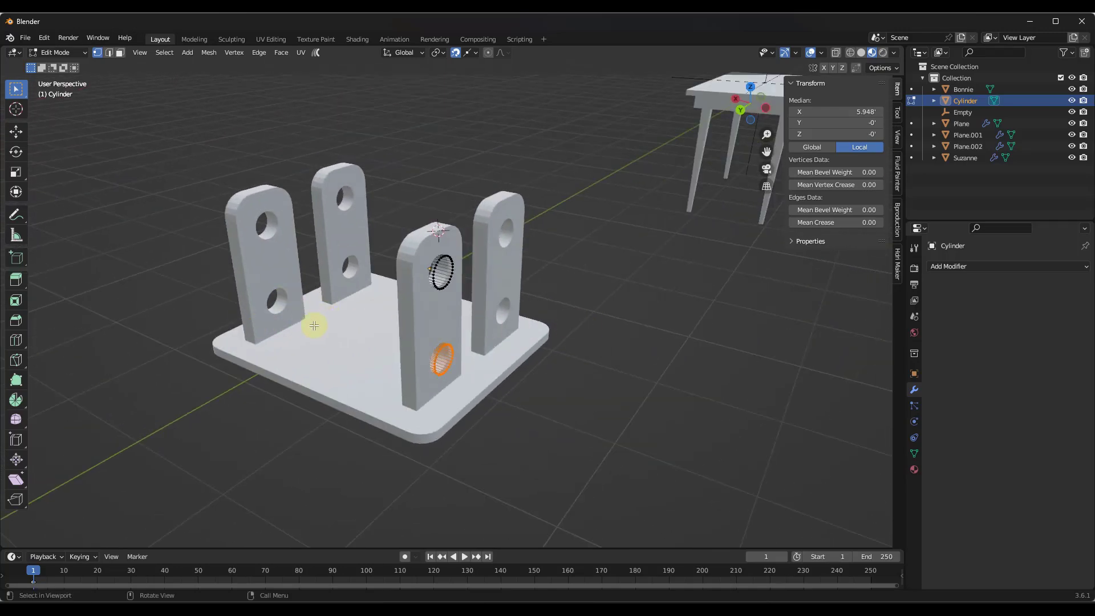
middle_click_drag(314, 326, 416, 327)
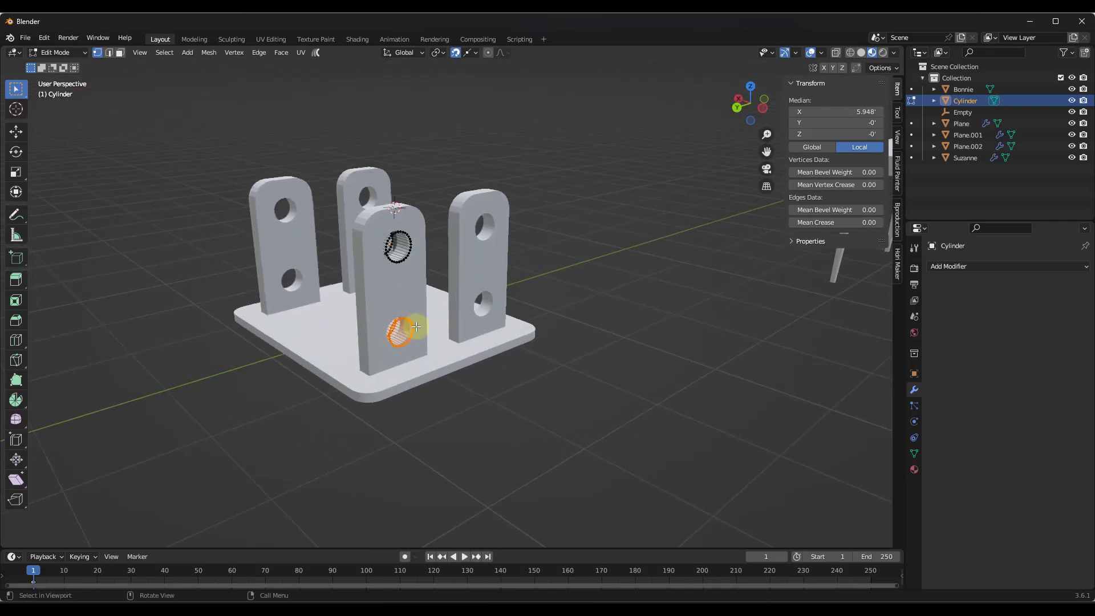
scroll(416, 327, "up", 2)
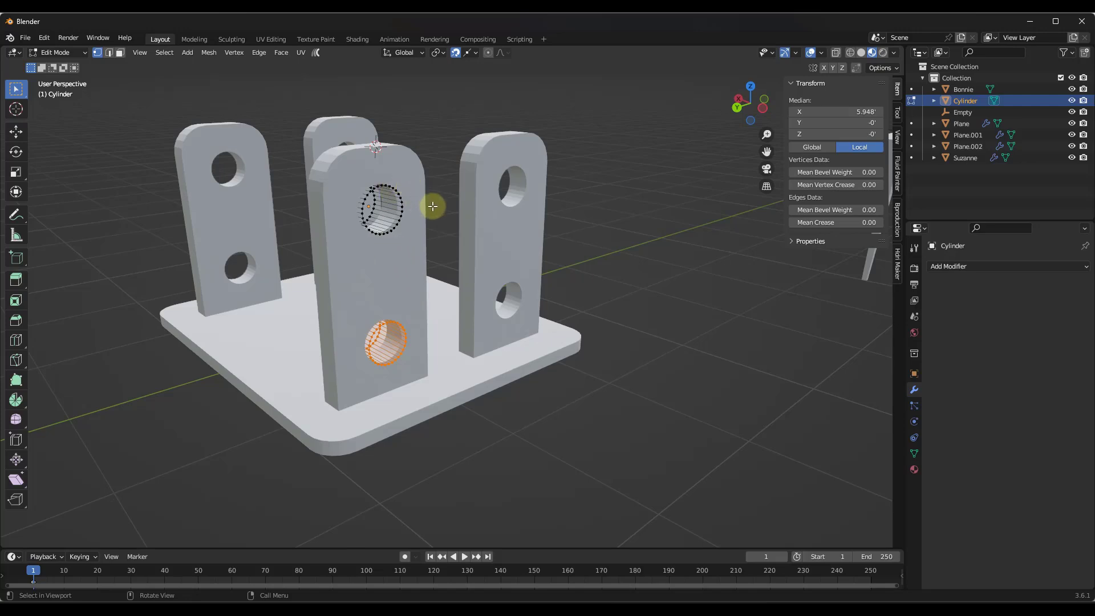
key("Tab")
left_click(593, 203)
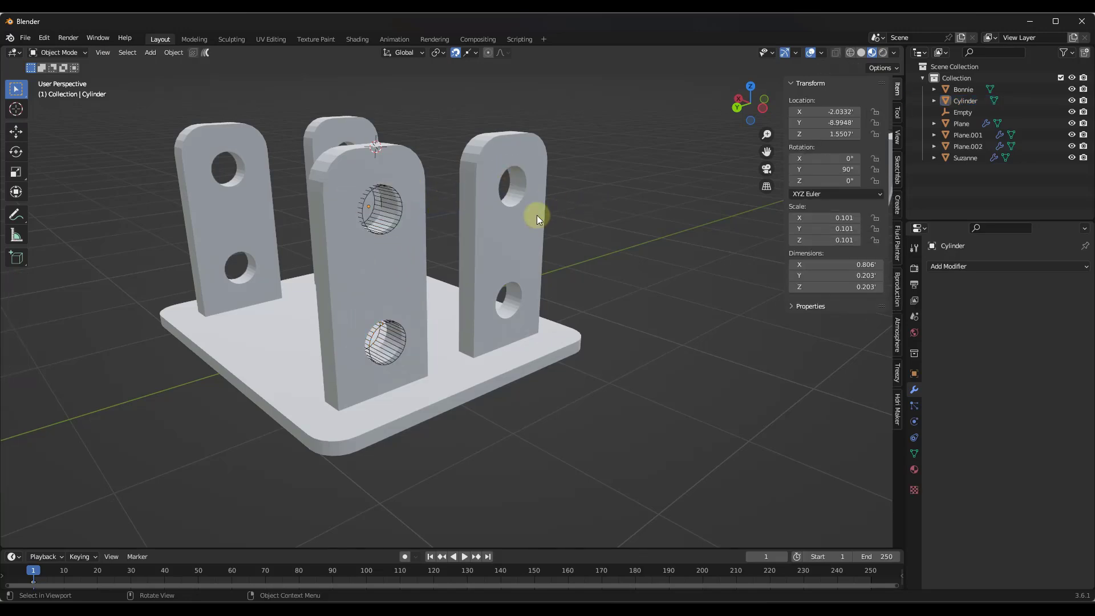
middle_click_drag(536, 214, 465, 221)
From beneath the table top, set snapping to Vertex with Closest as the snap base.
scroll(196, 263, "down", 5)
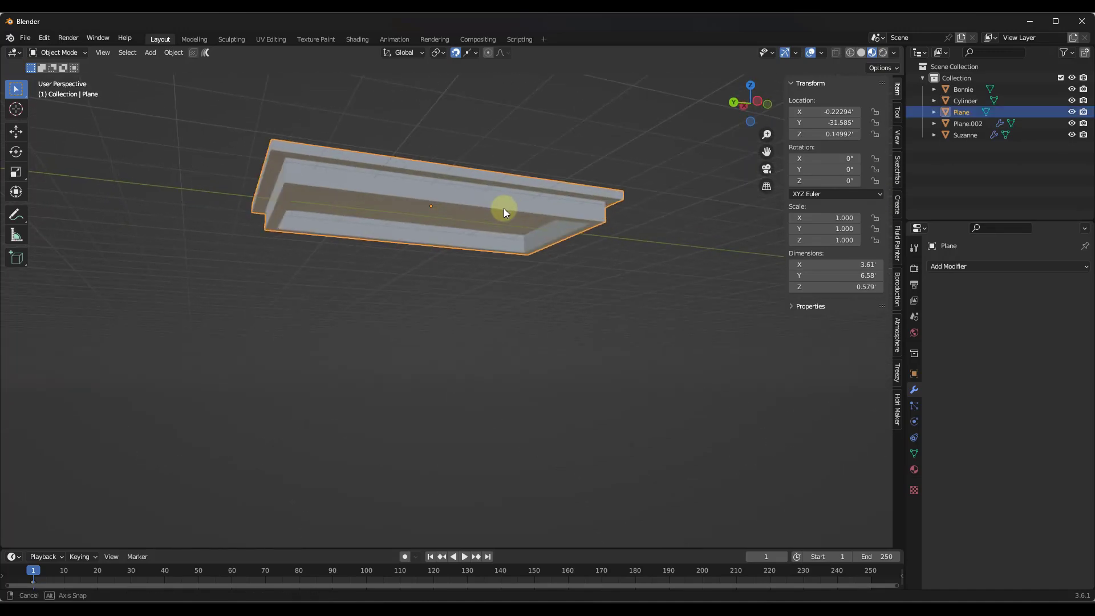
middle_click_drag(505, 208, 485, 198)
scroll(337, 225, "up", 8)
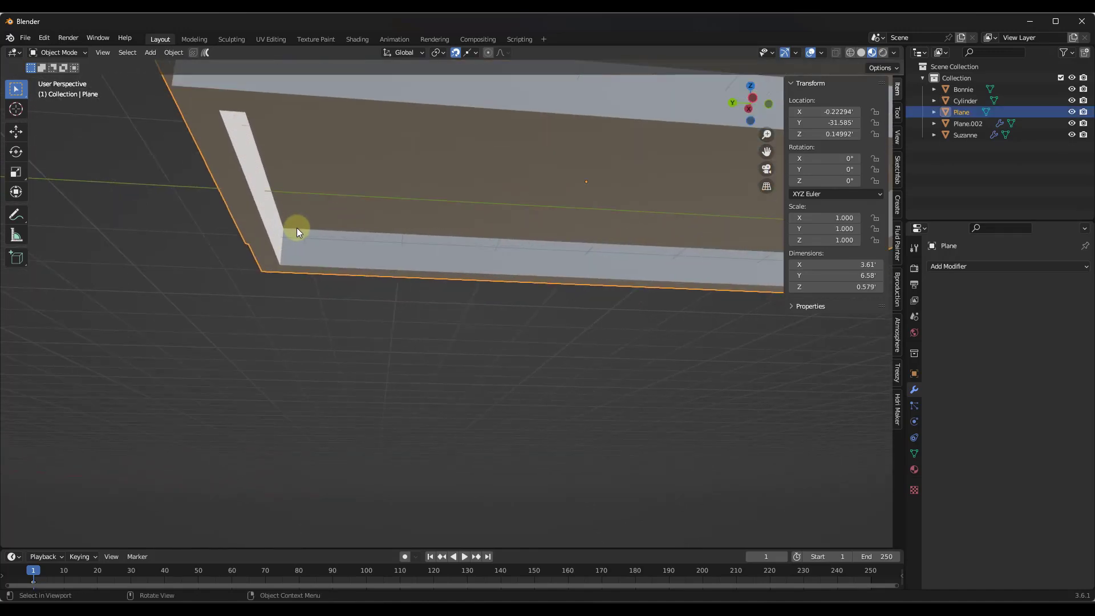
left_click(473, 54)
left_click(439, 125)
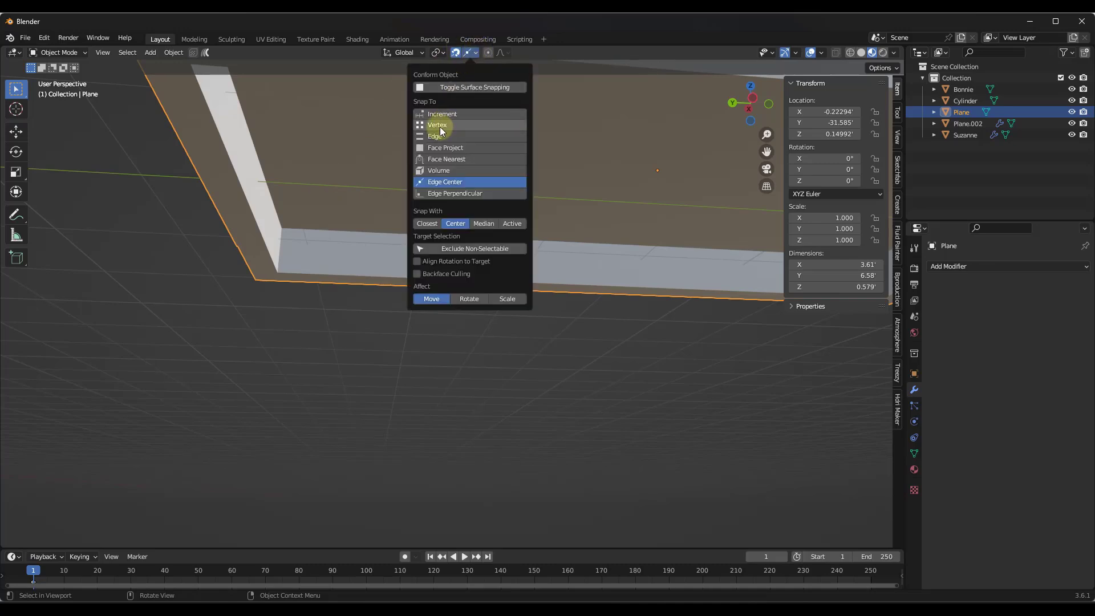
left_click(429, 223)
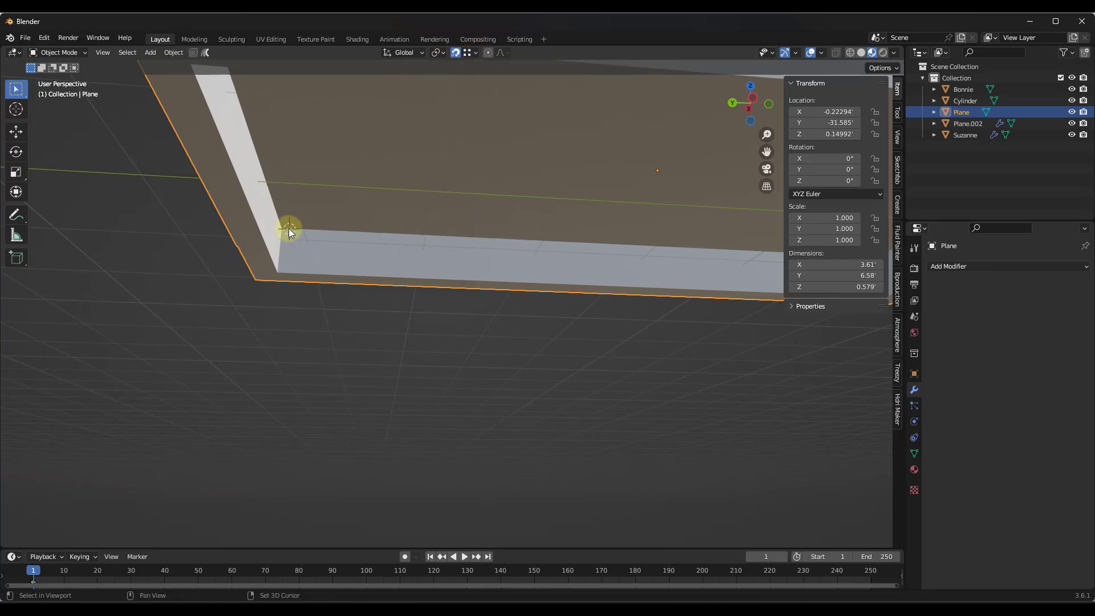
Place the 3D cursor at the frame's inner corner and bring up the Add menu.
key("g")
left_click(282, 230)
key("shift+a")
Add a Plane mesh and snap its corner to the frame's inner corner.
mouse_move(324, 238)
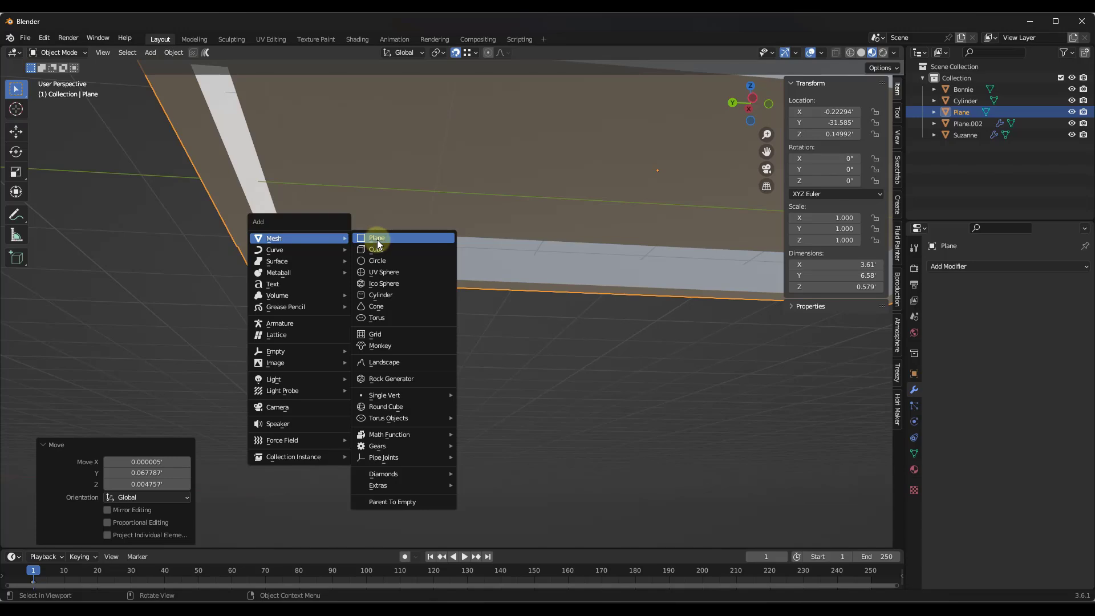
left_click(377, 239)
key("g")
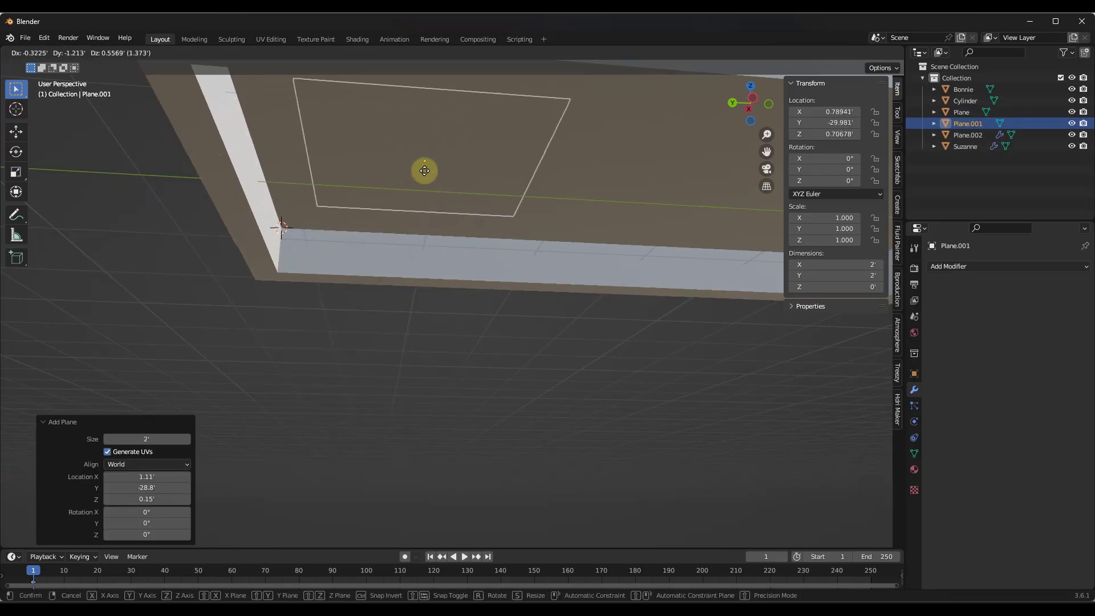
left_click(425, 171)
key("g")
left_click(288, 228)
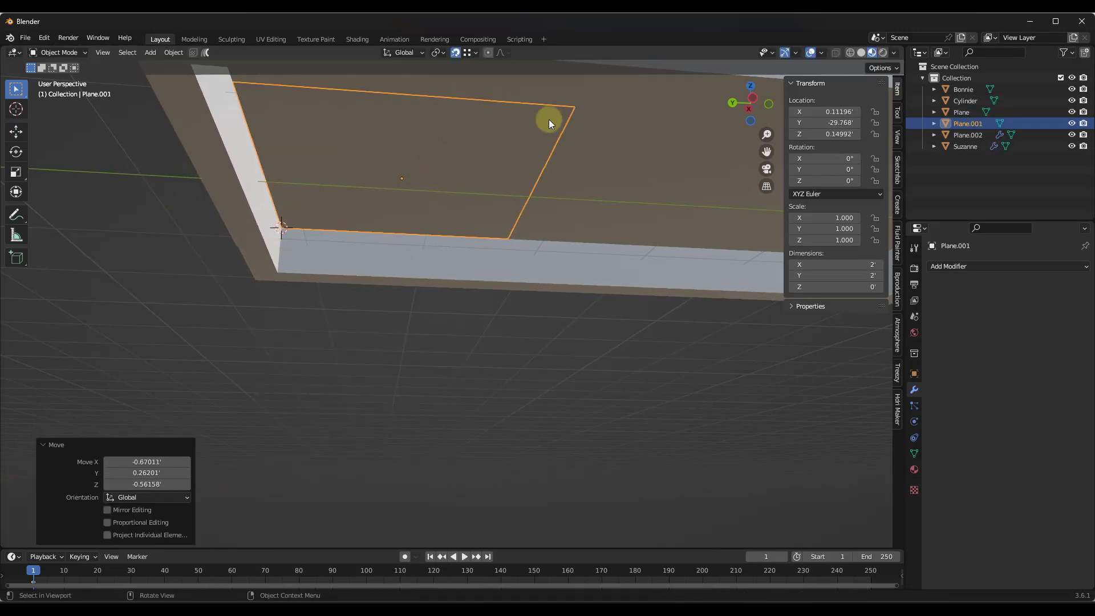
Select the plane's top edge for a vertical move, cancel it, and return to Object Mode.
key("Tab")
scroll(351, 124, "down", 1)
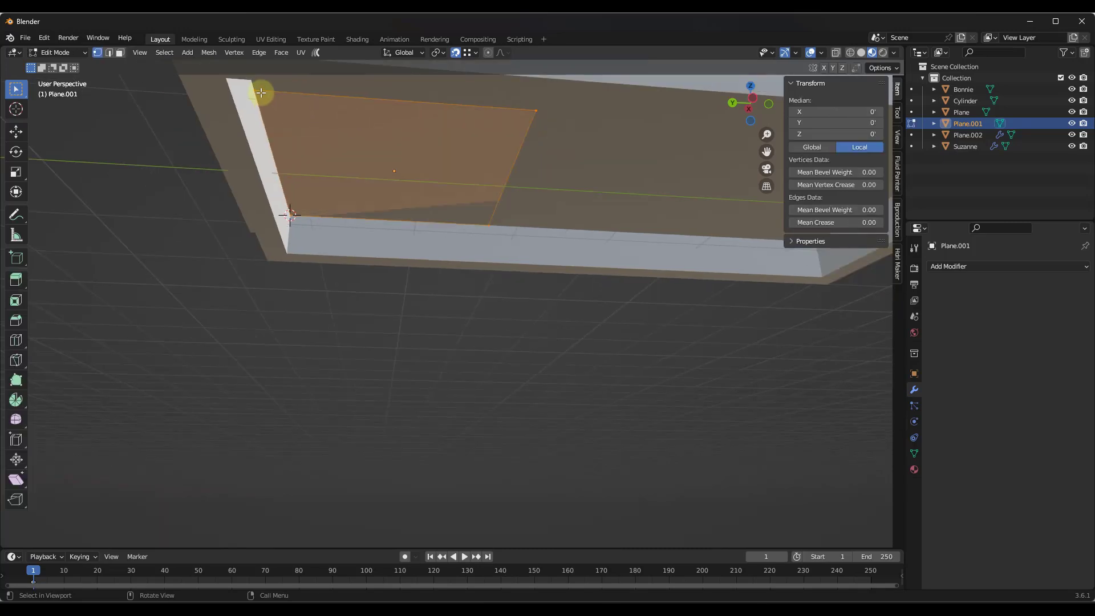
key("2")
left_click(534, 117)
key("g")
key("z")
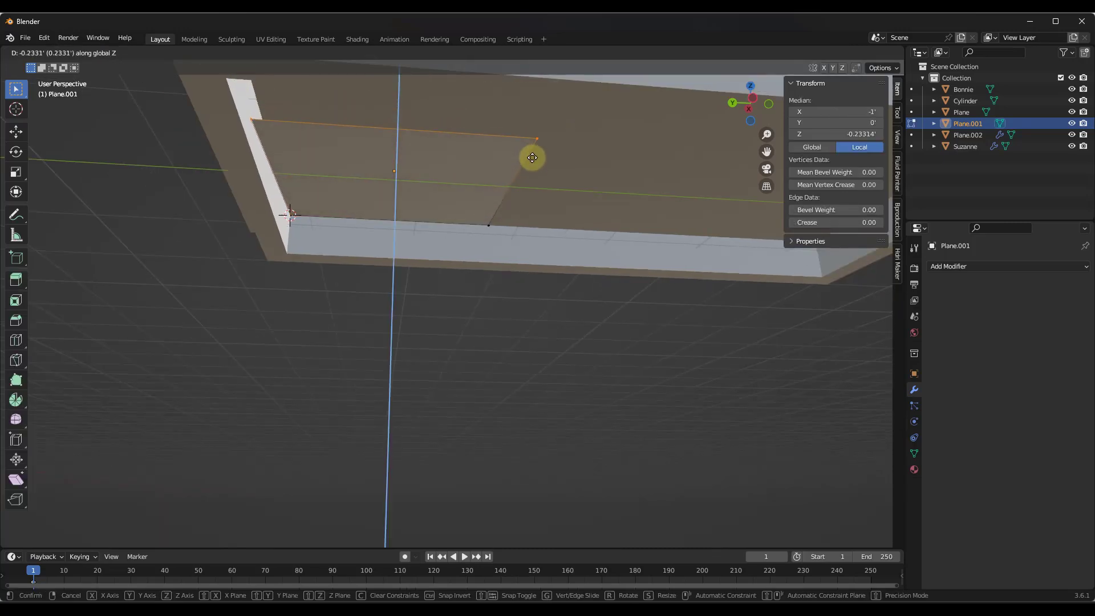
key("Escape")
key("Tab")
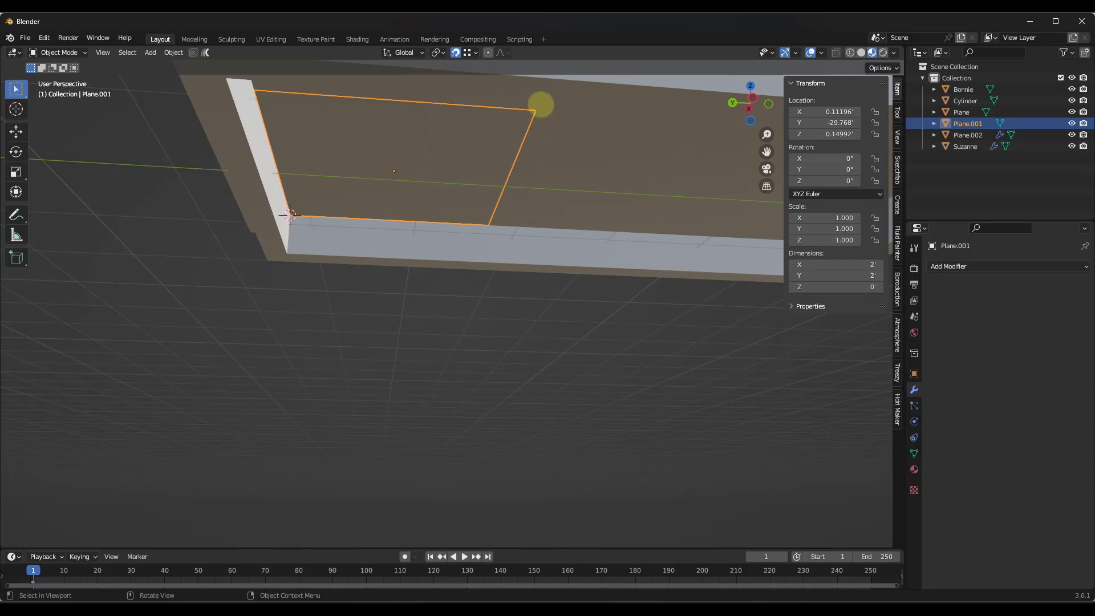
Scale the plane down to 0.128, place it at the inner corner, and re-enter Edit Mode.
key("s")
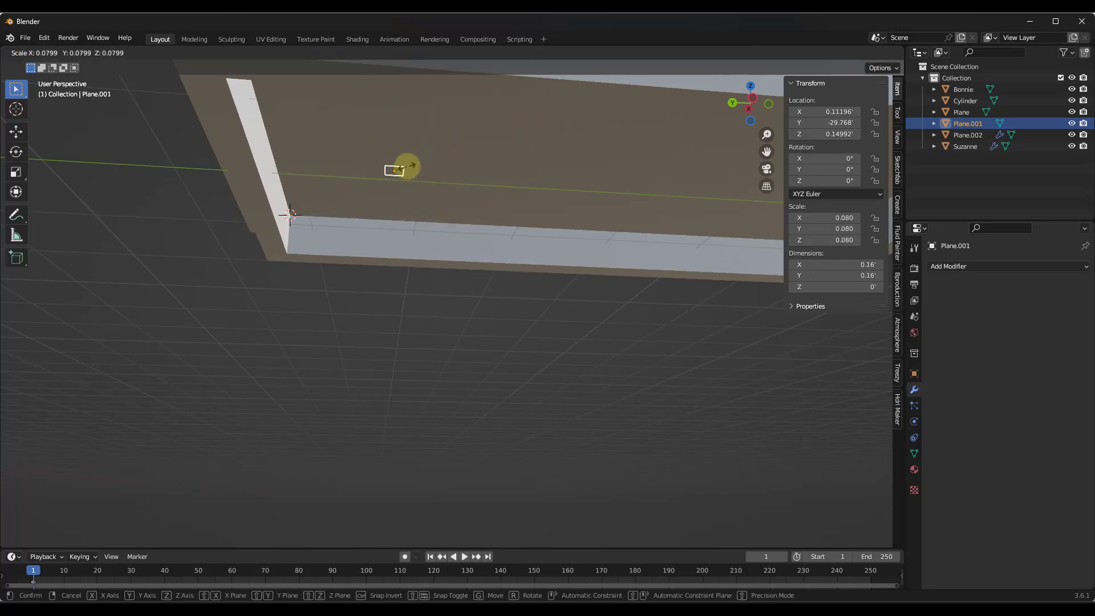
left_click(380, 176)
key("g")
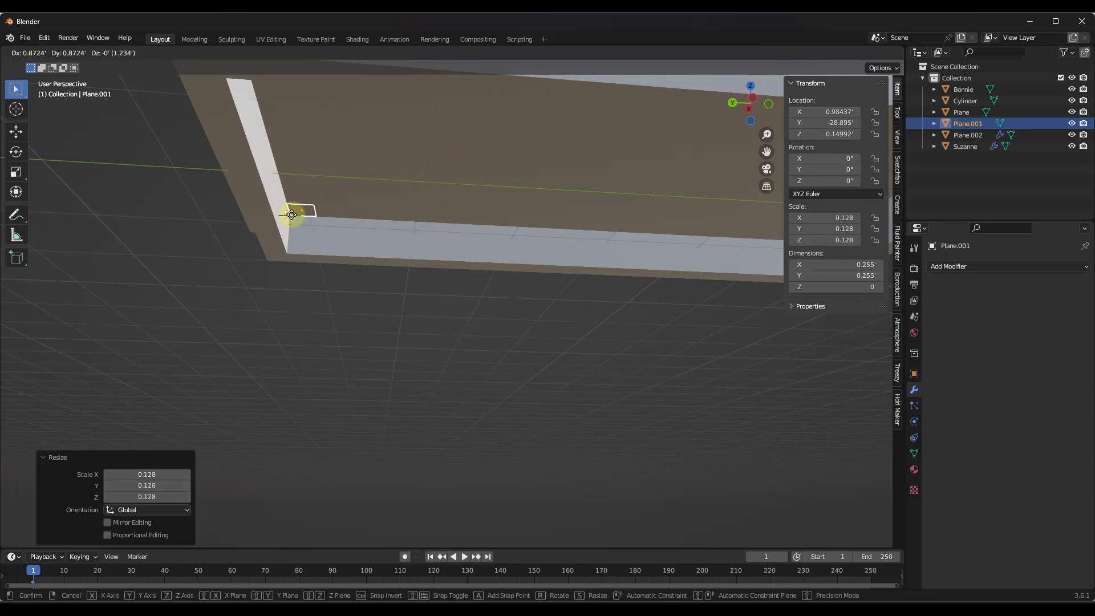
left_click(310, 215)
key("Tab")
scroll(304, 211, "up", 2)
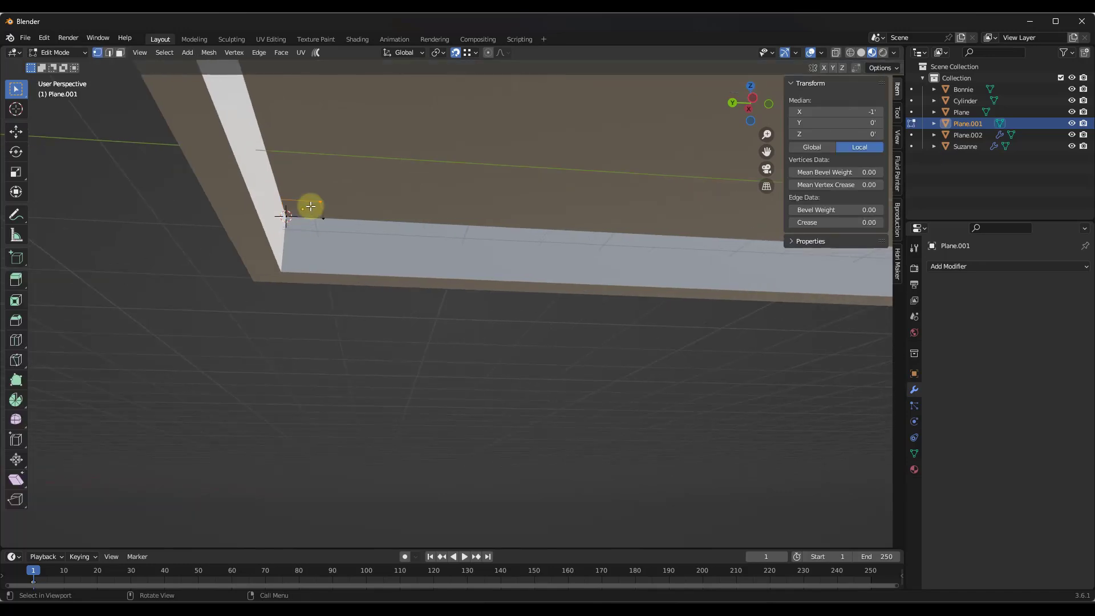
Extrude the corner edge into a face, then extrude that face down into a long leg.
key("e")
left_click(285, 264)
scroll(333, 176, "down", 6)
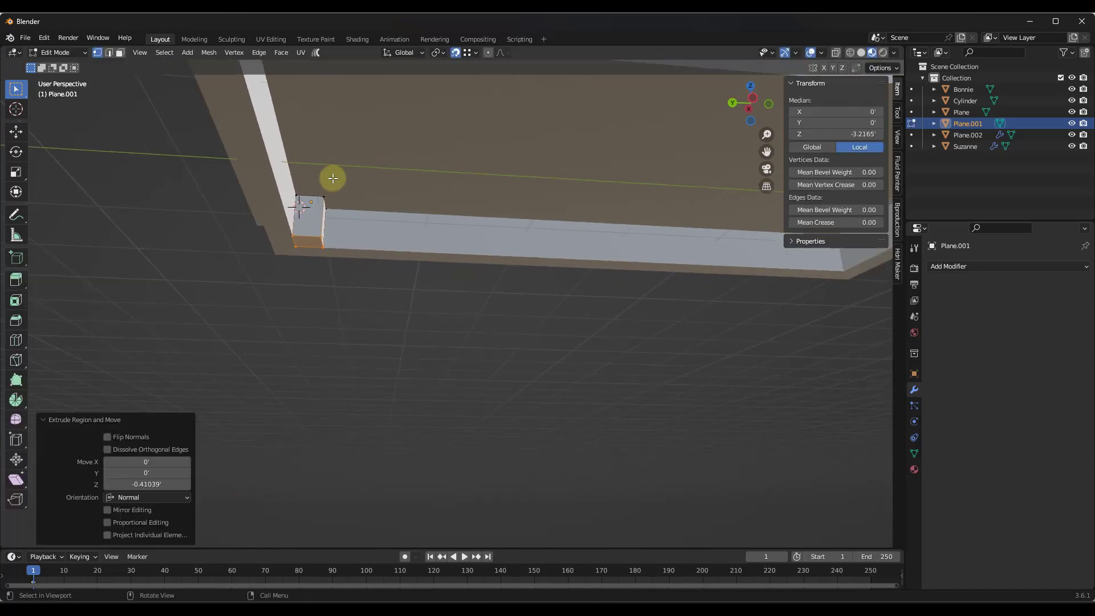
key("e")
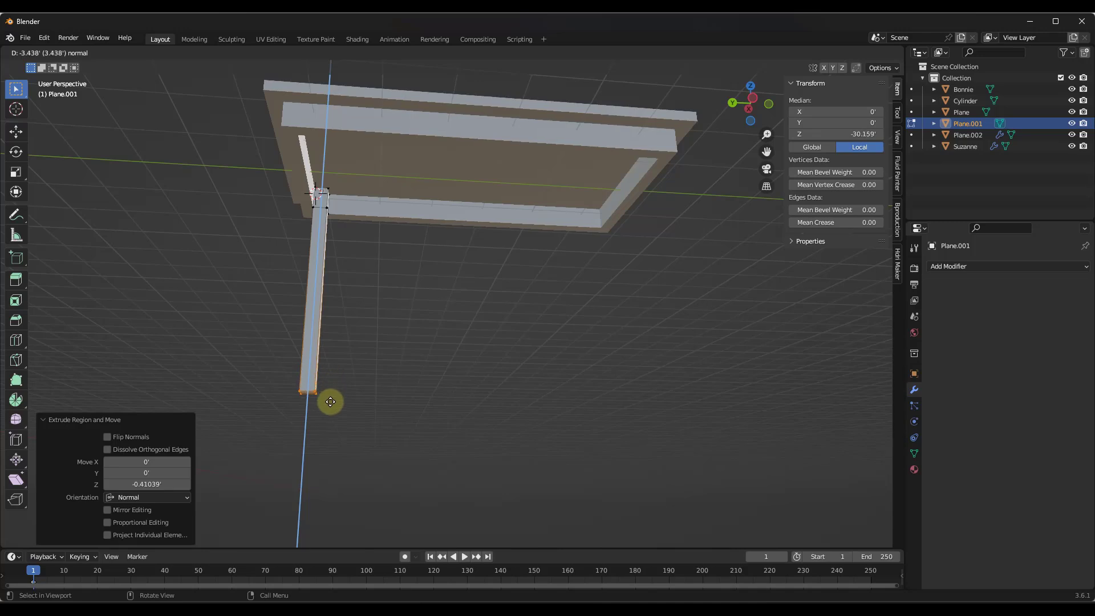
left_click(330, 403)
Taper the leg's foot to 0.401 and align it under the leg top along Y in side view.
left_click_drag(287, 378, 329, 404)
key("s")
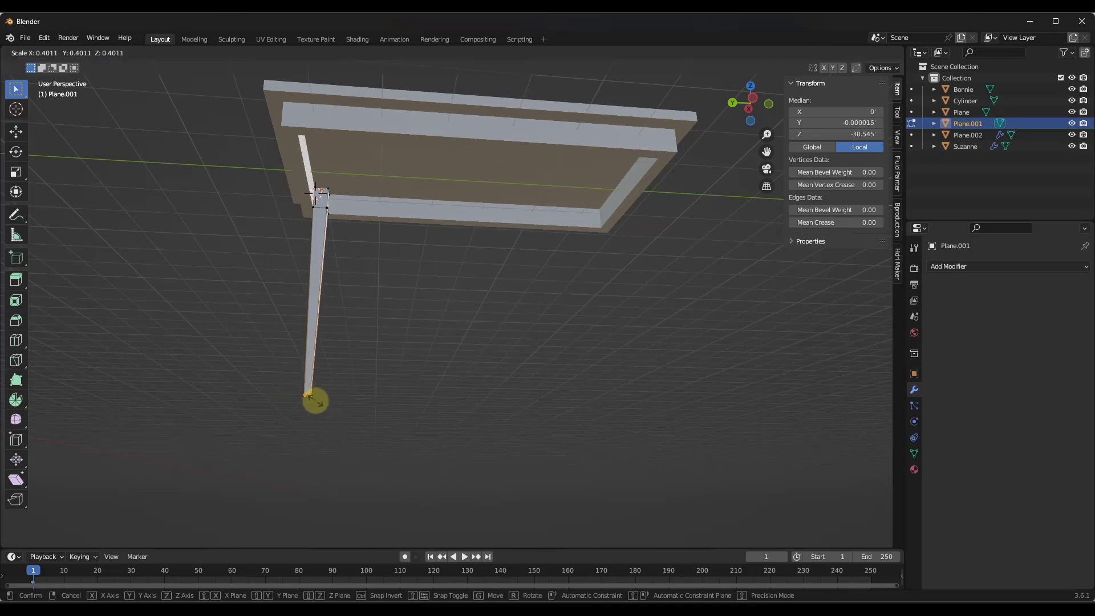
left_click(316, 401)
scroll(411, 176, "down", 1)
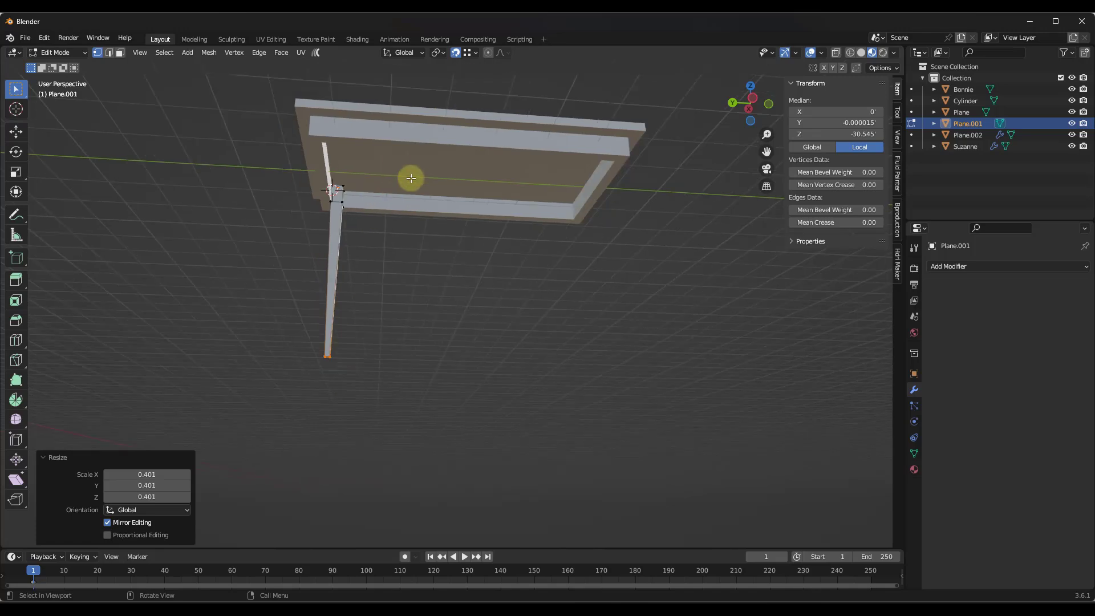
left_click(748, 106)
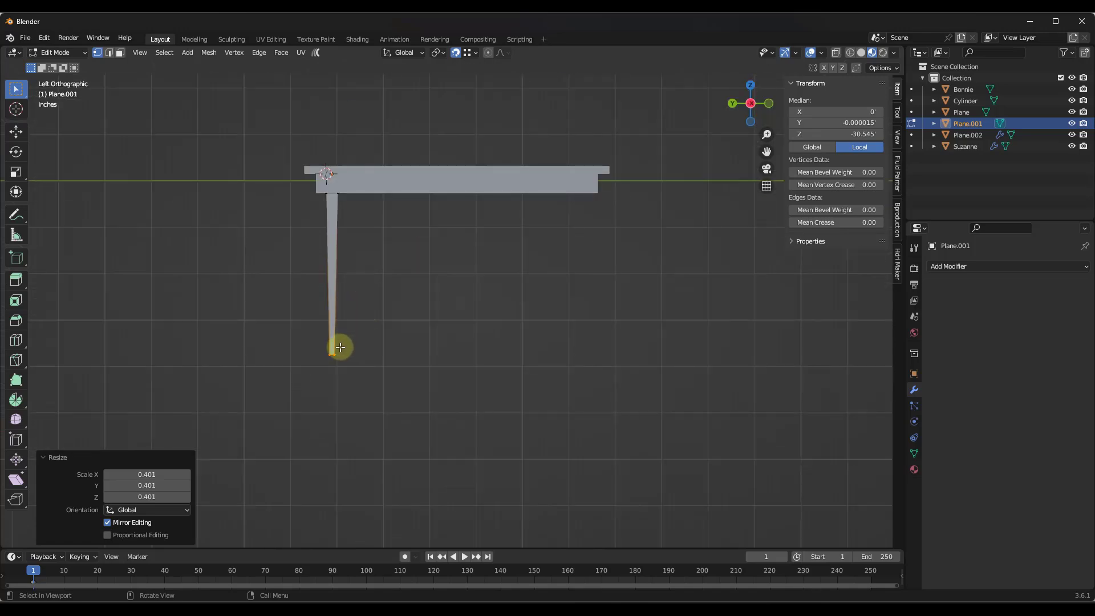
key("g")
key("y")
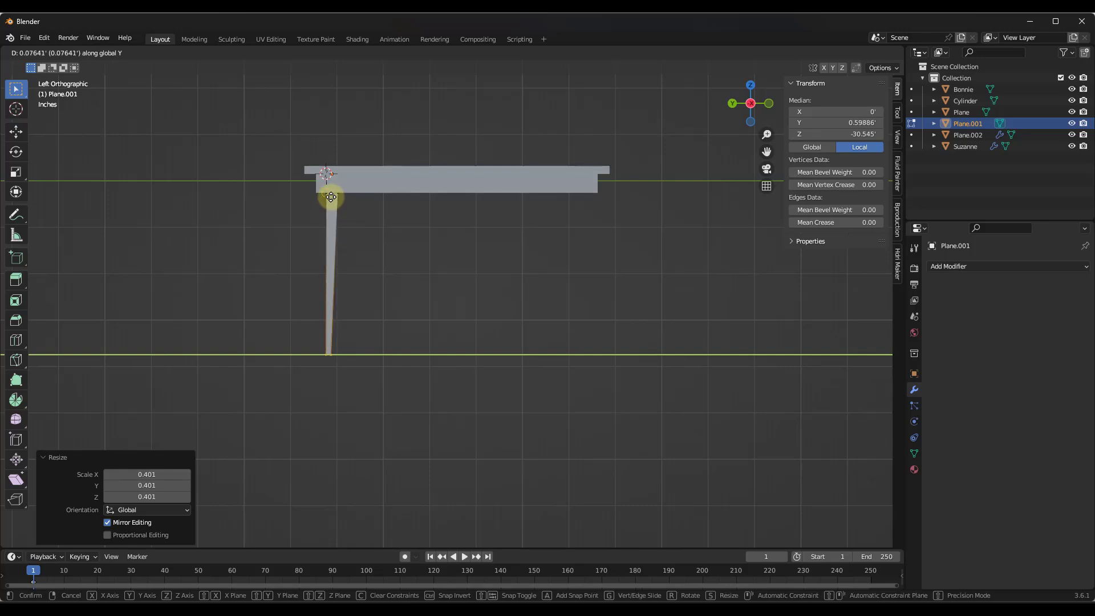
left_click(331, 197)
middle_click_drag(381, 240, 424, 182)
key("Tab")
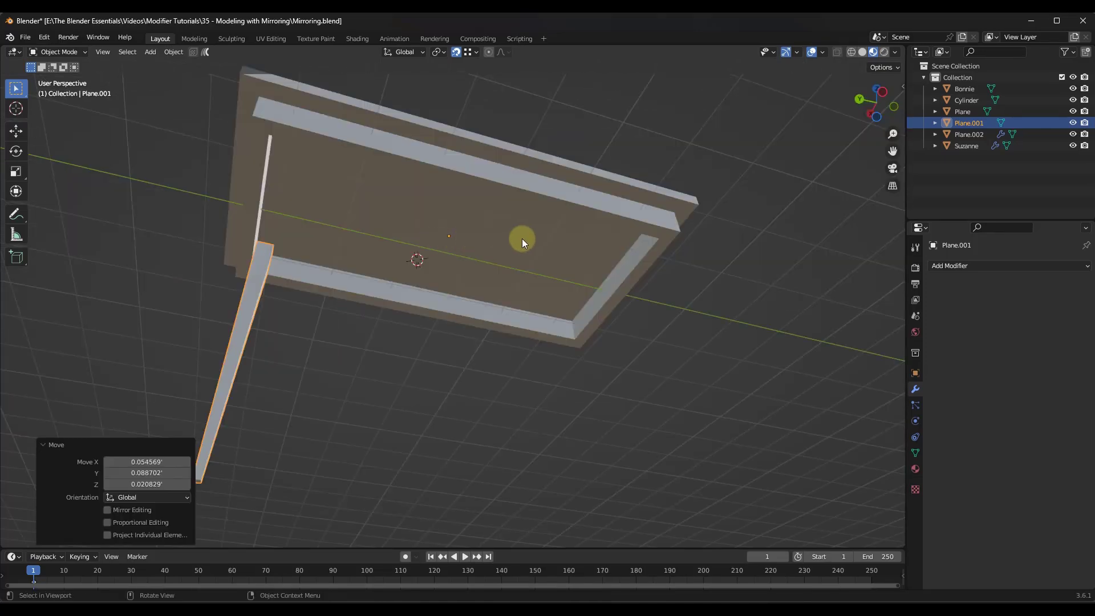
Snap the 3D cursor to the table top's origin.
middle_click_drag(522, 240, 518, 240)
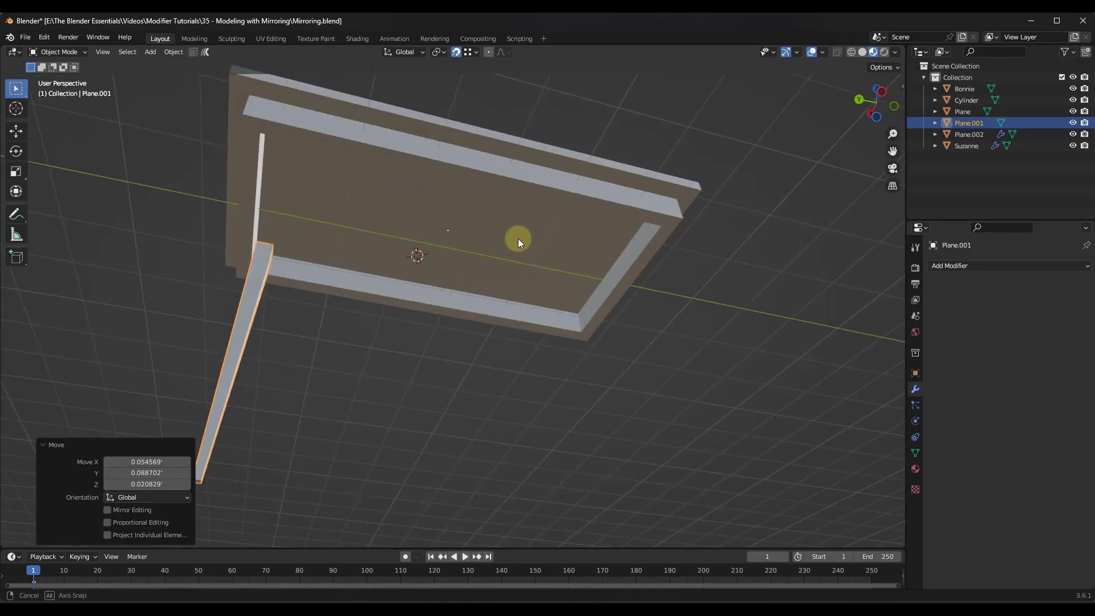
left_click(458, 228)
right_click(409, 234)
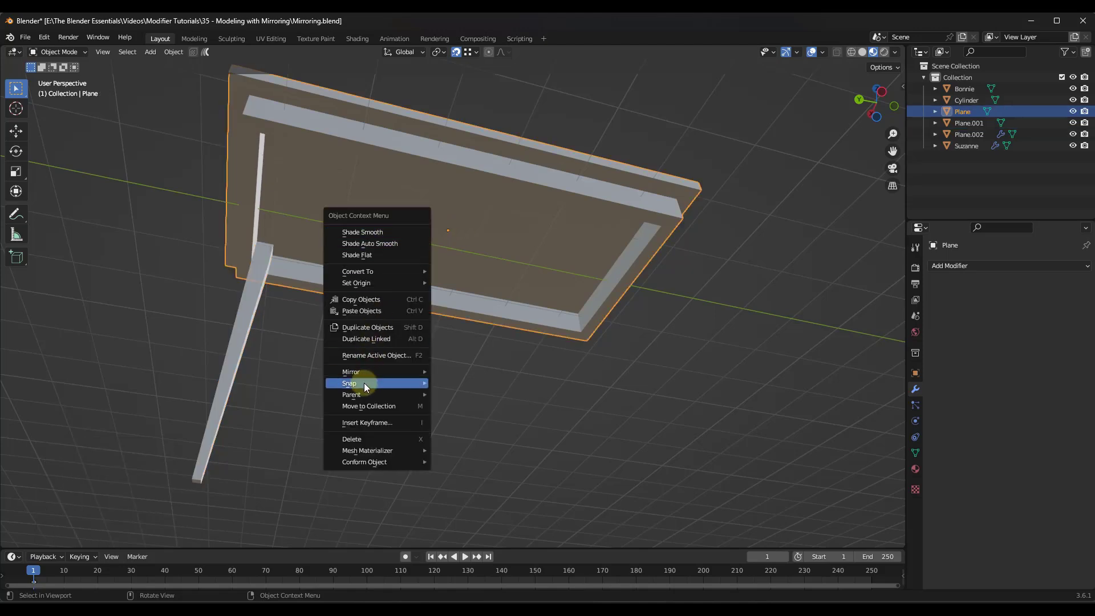
mouse_move(365, 383)
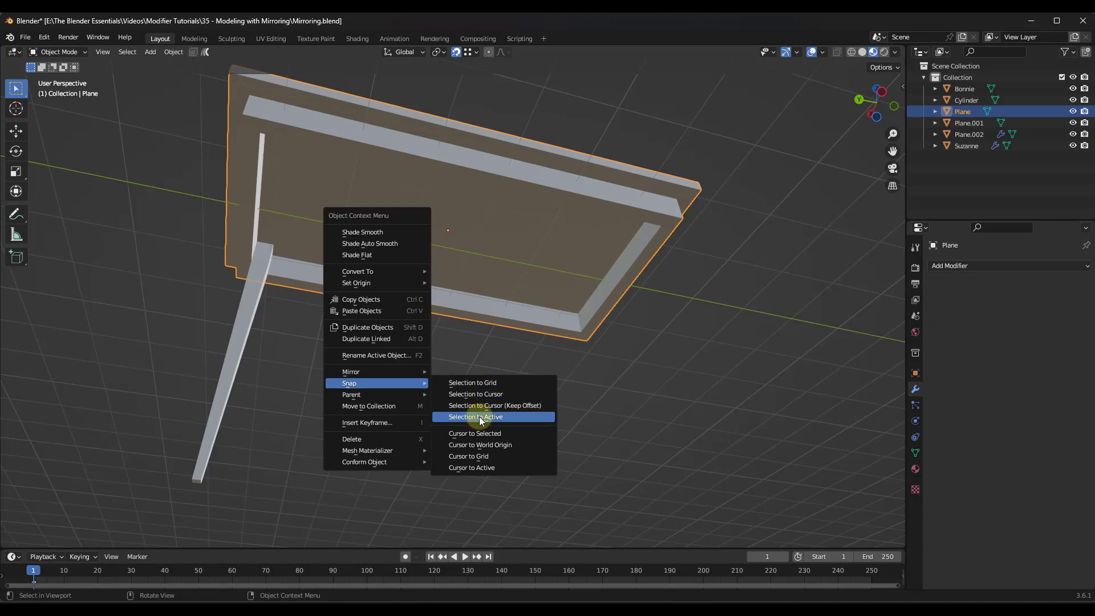
left_click(484, 467)
Reselect the leg and set its origin to the 3D cursor.
key("ctrl+z")
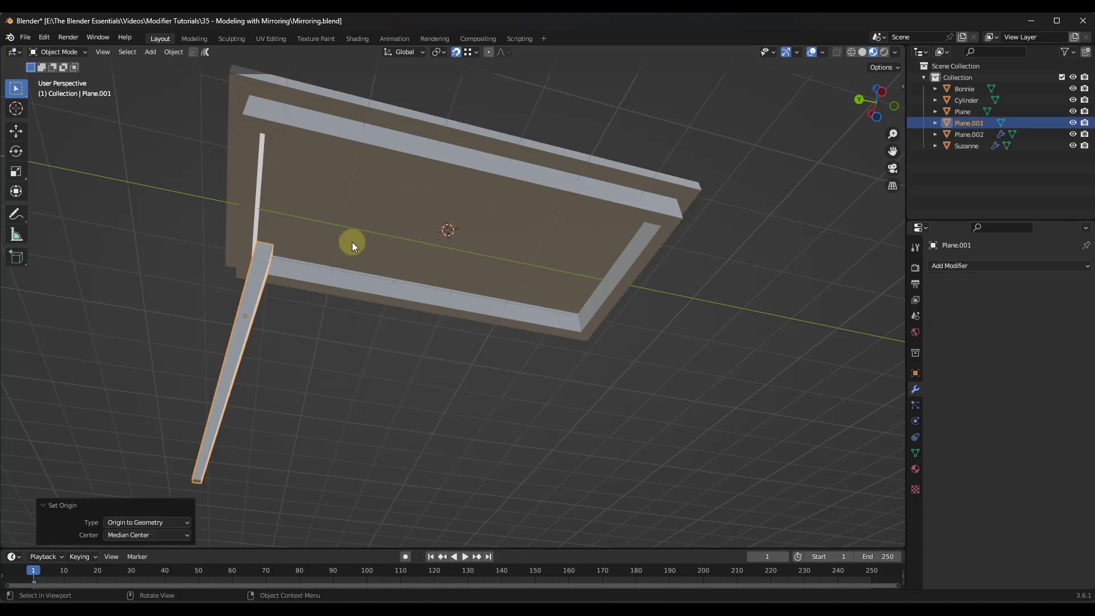
left_click(173, 52)
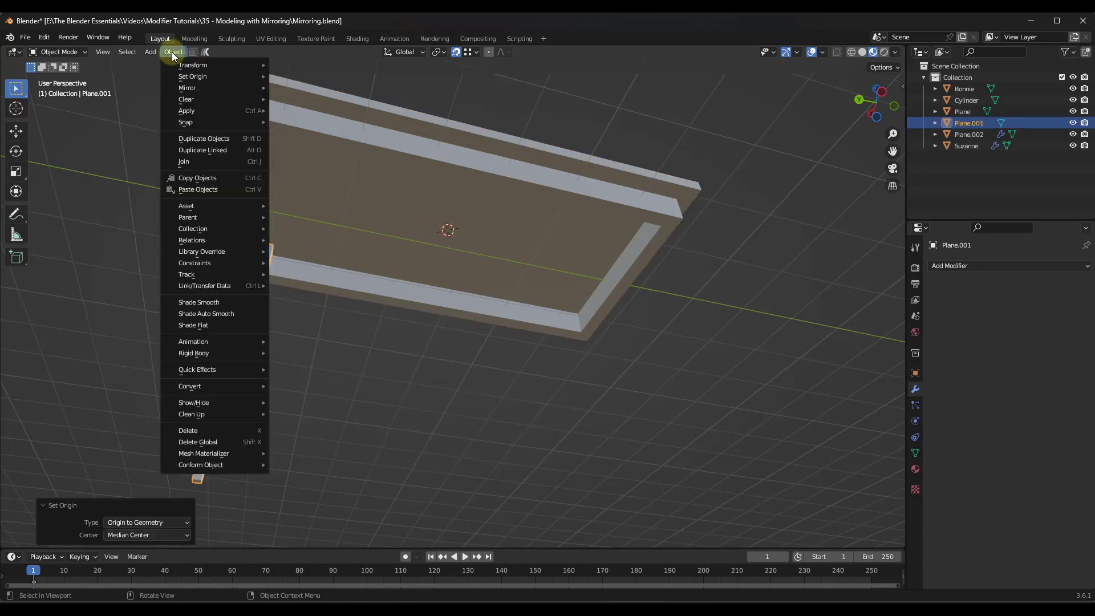
mouse_move(189, 77)
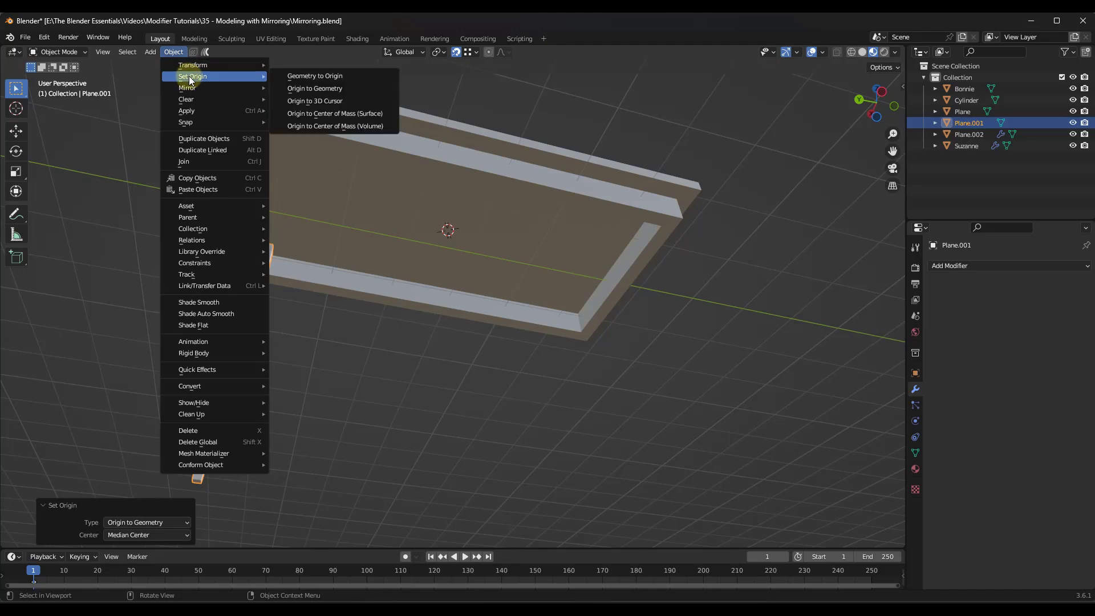
left_click(321, 102)
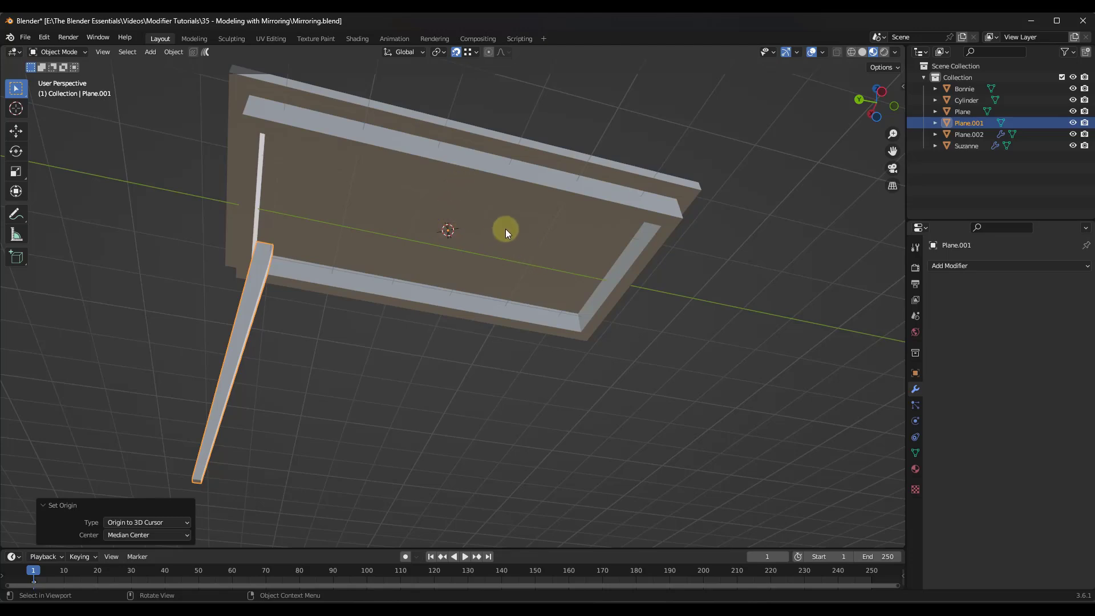
left_click(966, 265)
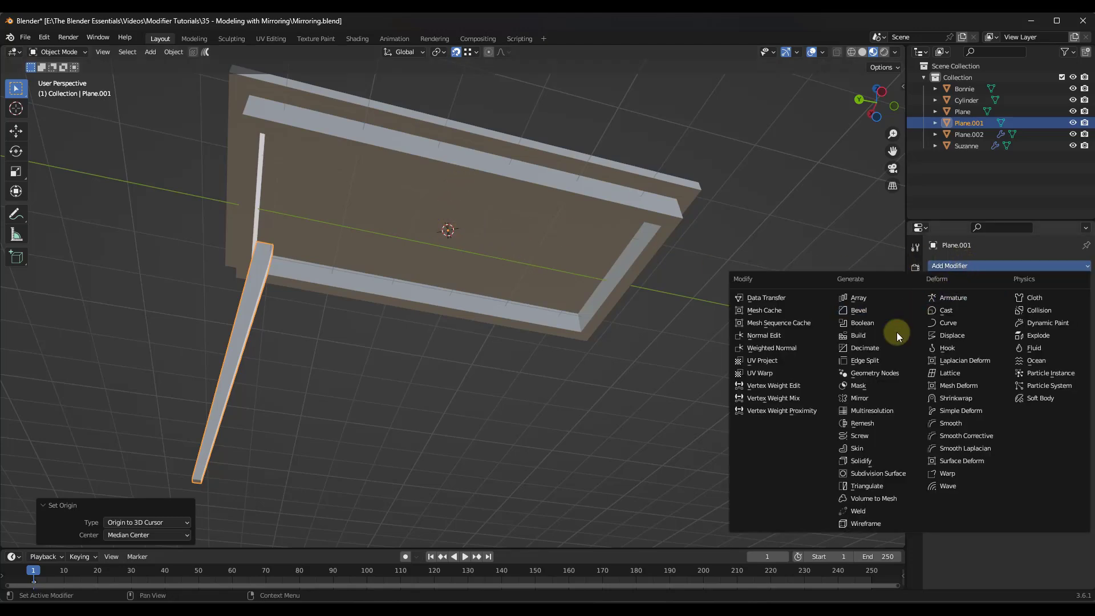
Add a Mirror modifier to the leg and enable Y alongside X for four legs.
left_click(876, 398)
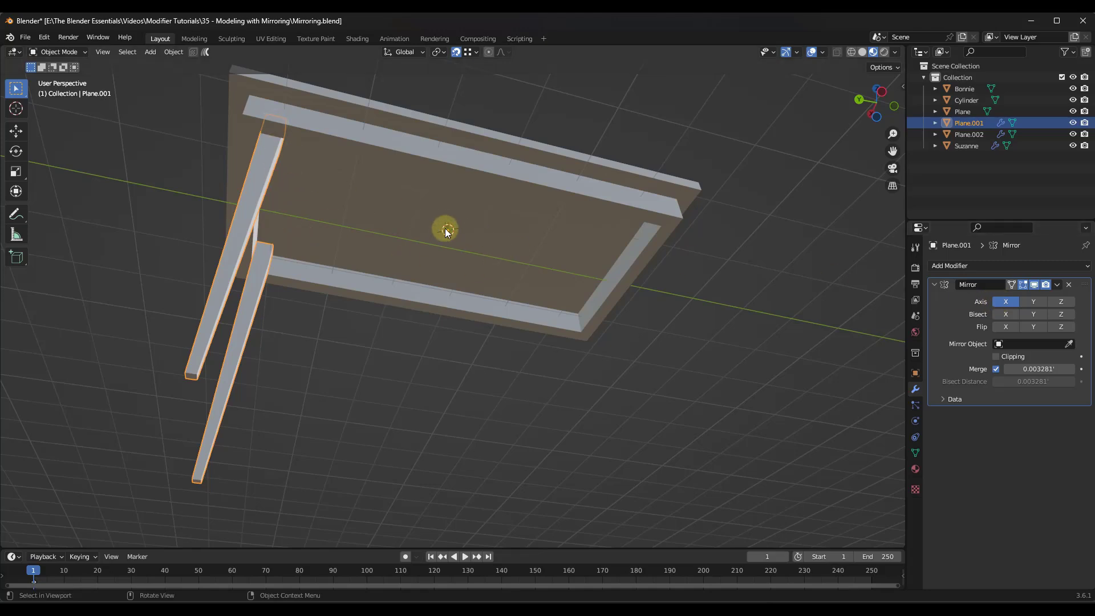
left_click(1038, 306)
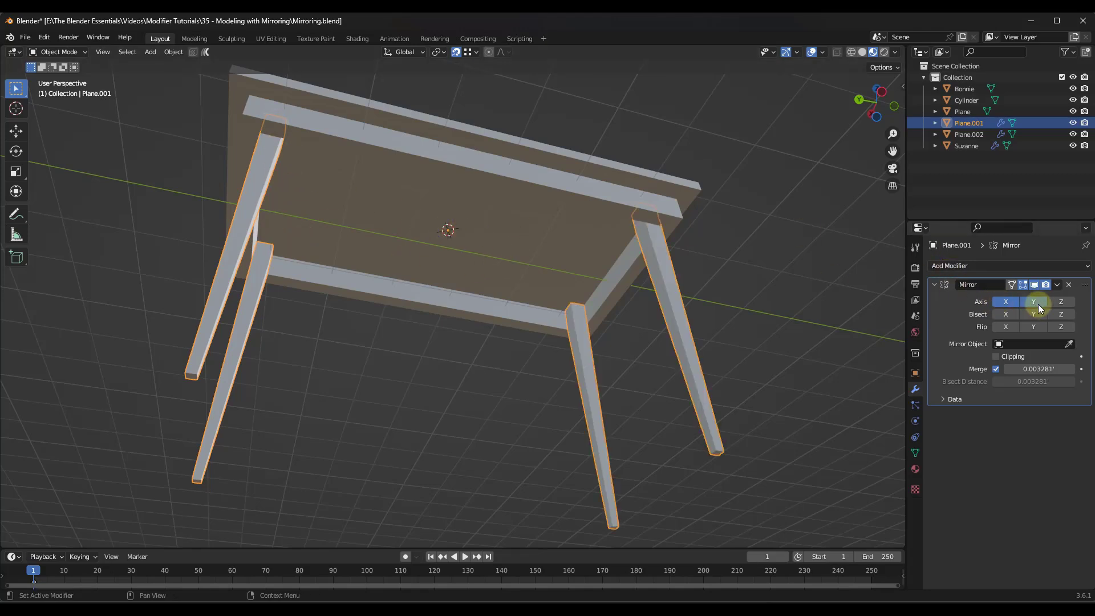
middle_click_drag(597, 227, 487, 255)
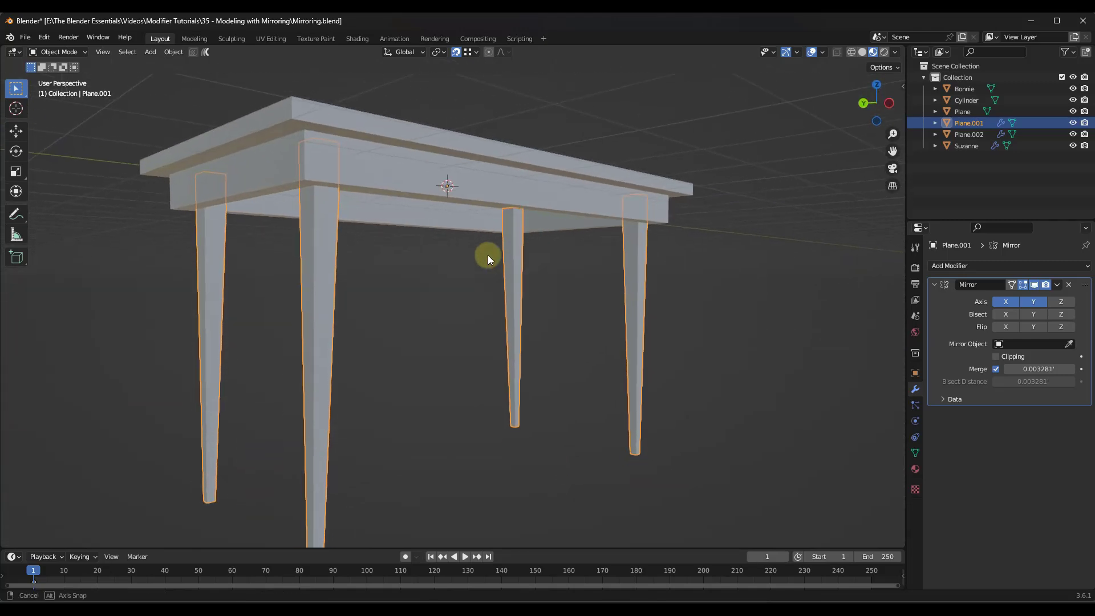
scroll(489, 256, "down", 3)
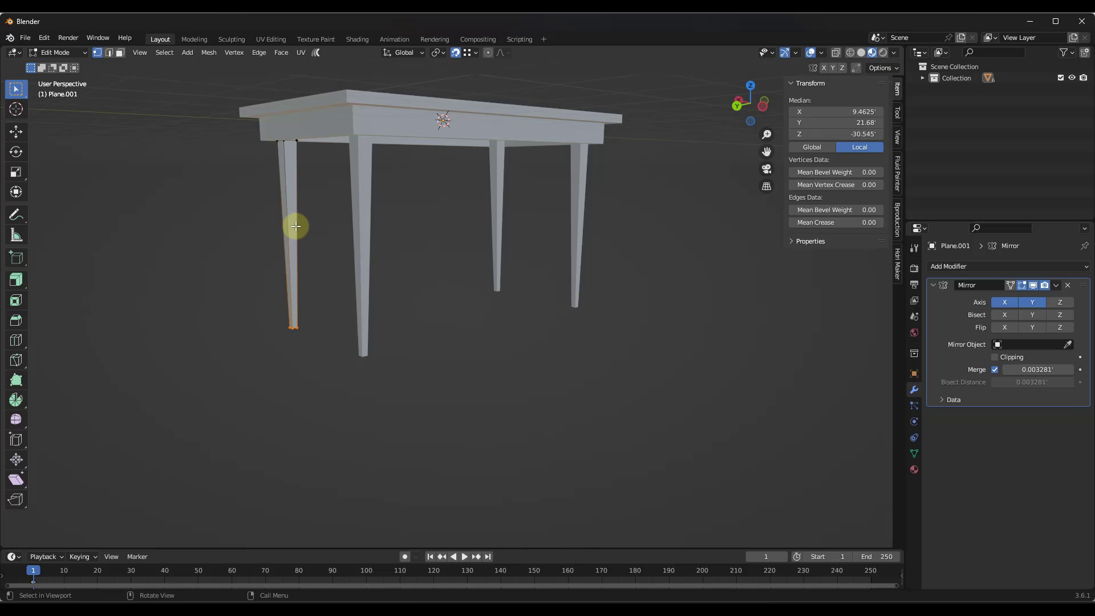
Add two closely spaced loop cuts near the top of the leg.
key("ctrl+r")
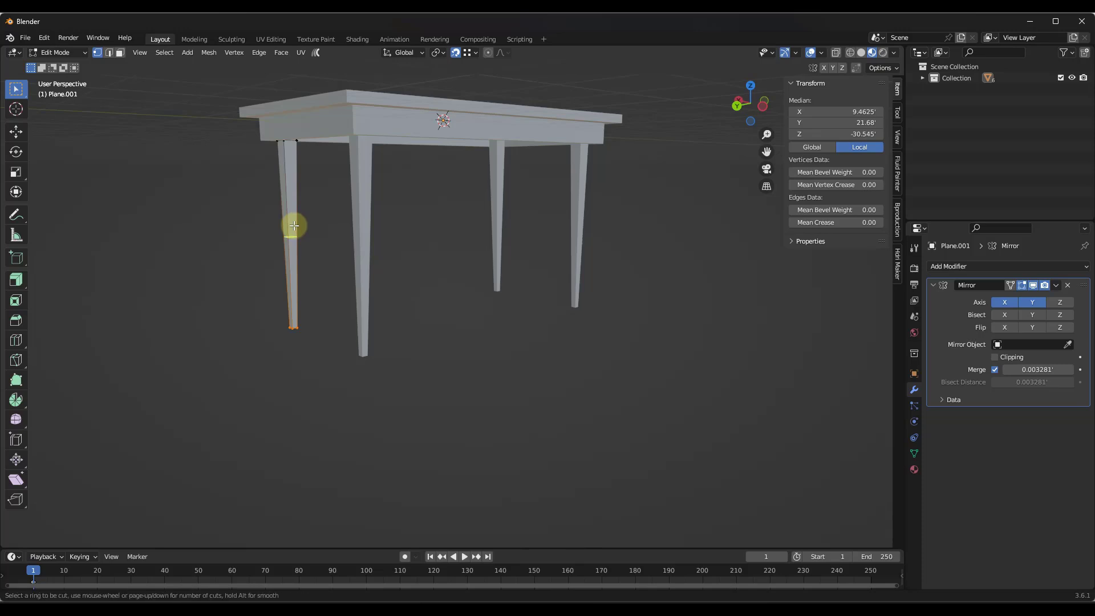
left_click(291, 215)
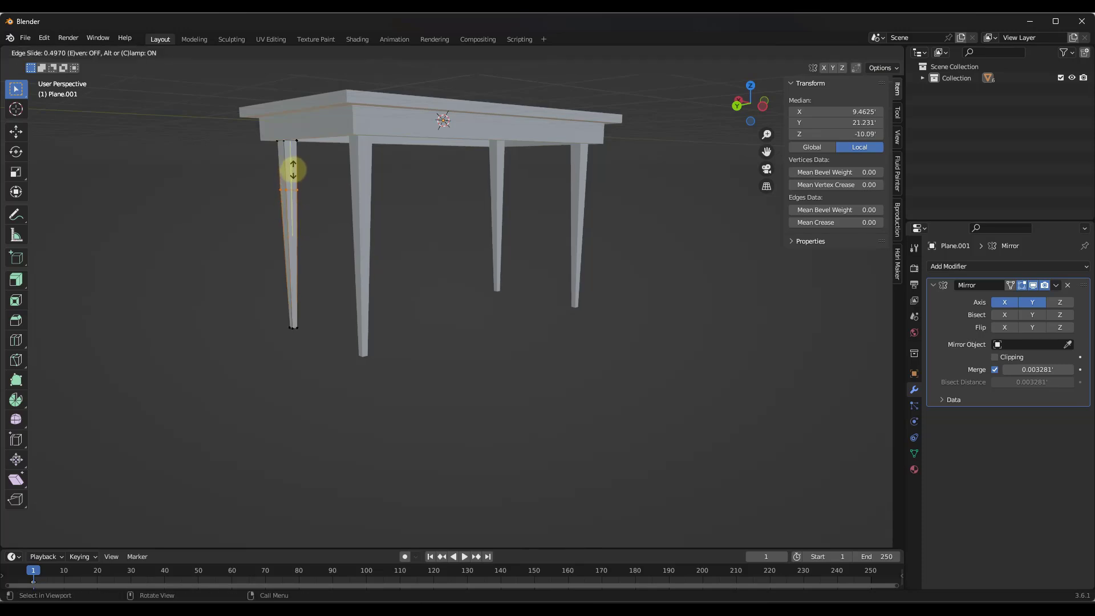
left_click(293, 170)
key("g")
key("g")
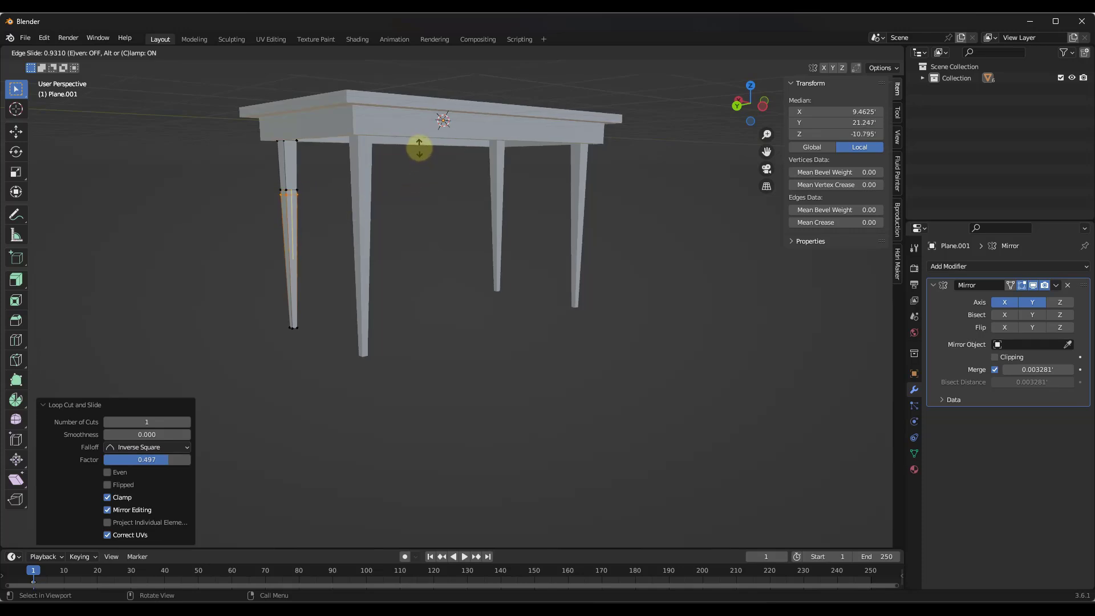
left_click(420, 147)
scroll(291, 182, "up", 10)
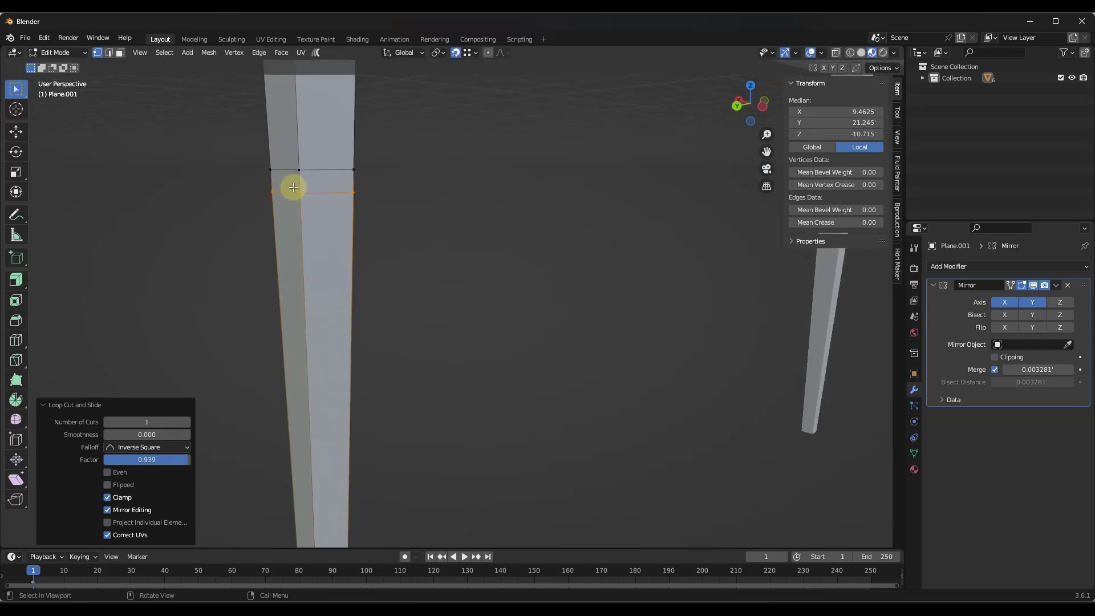
Select the face band between the loops and extrude it inward along normals into a groove.
key("3")
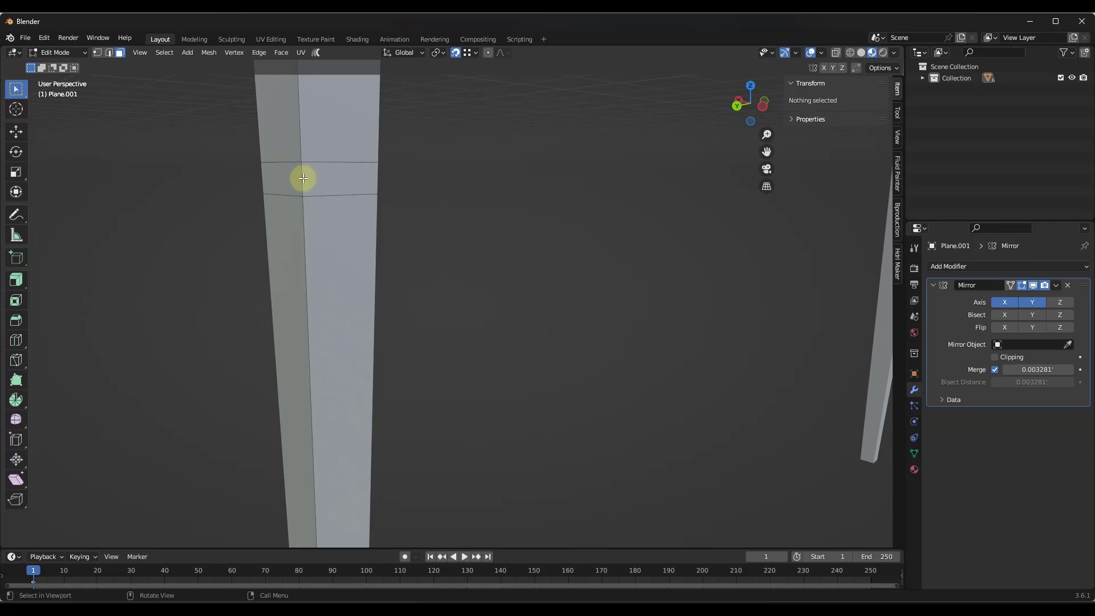
left_click(303, 178, "alt")
middle_click_drag(384, 166, 348, 182)
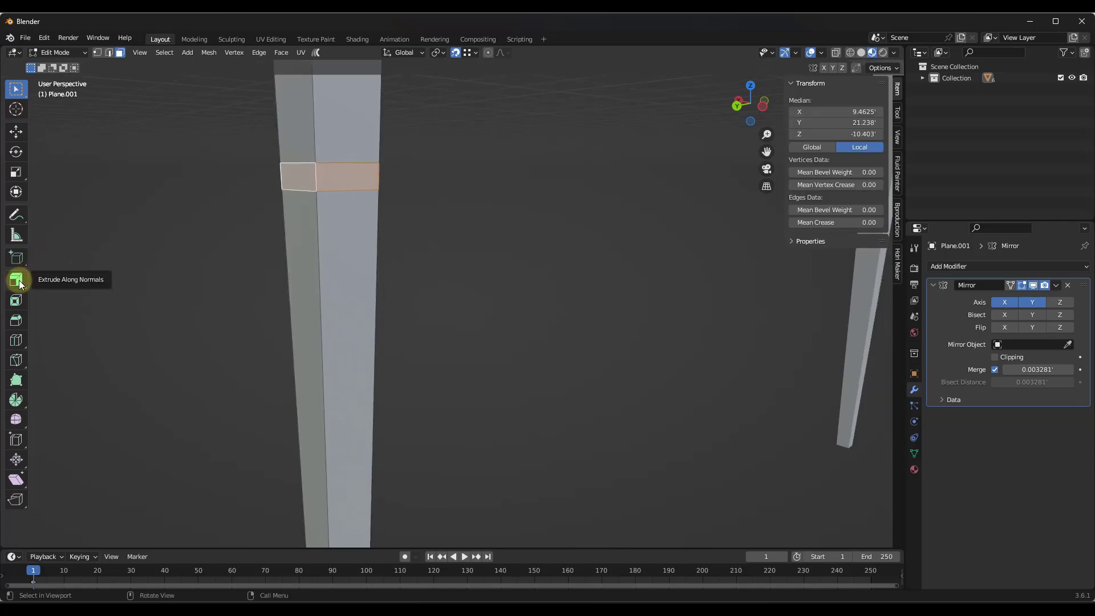
left_click(17, 280)
left_click_drag(325, 116, 328, 74)
scroll(293, 196, "down", 6)
key("Tab")
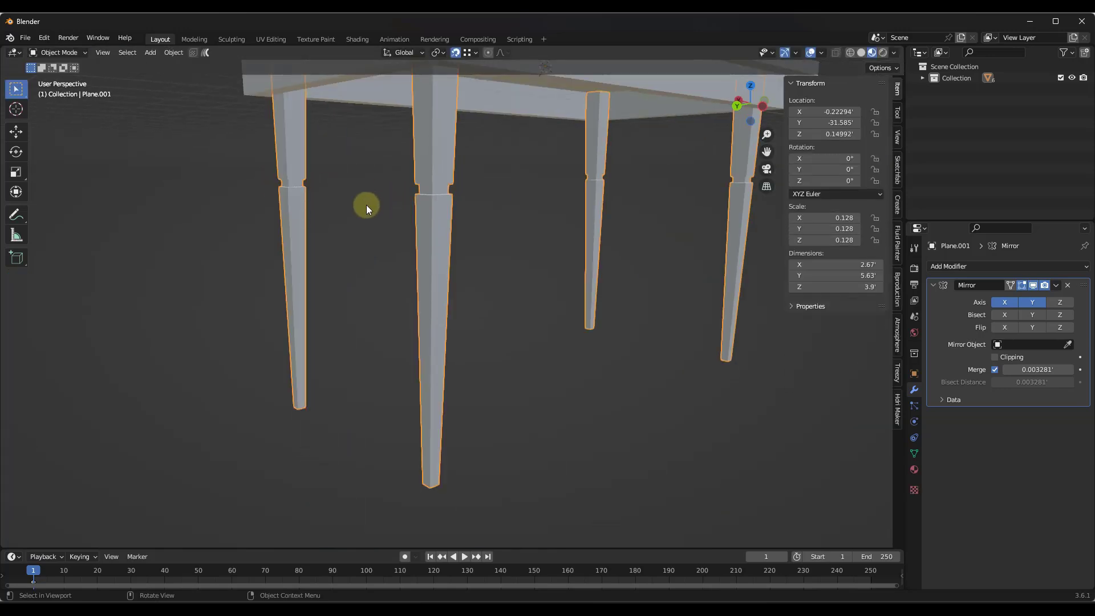
middle_click_drag(366, 205, 459, 186)
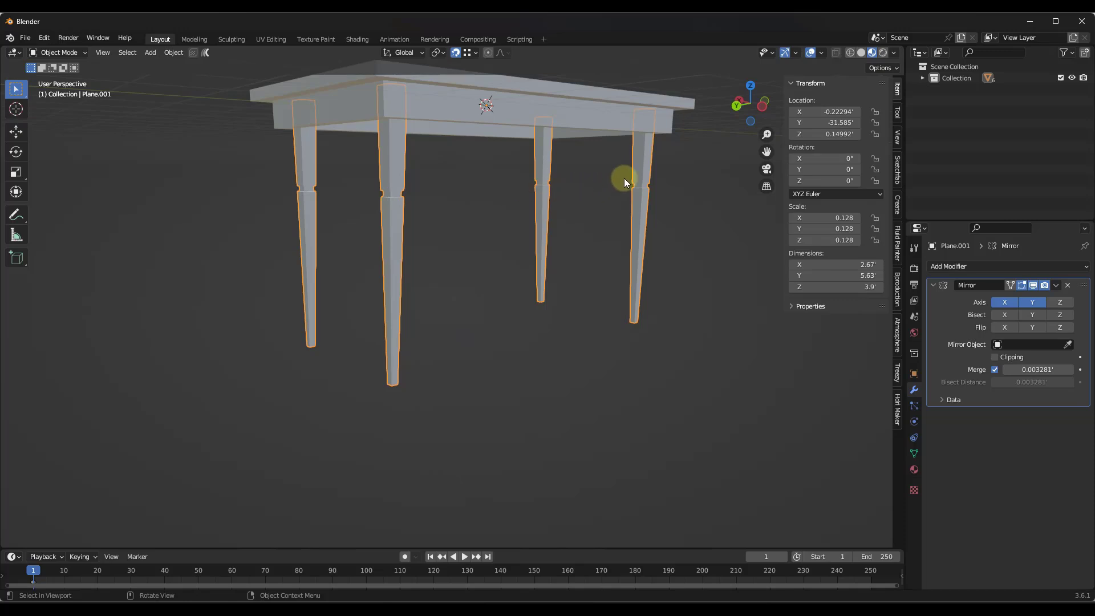